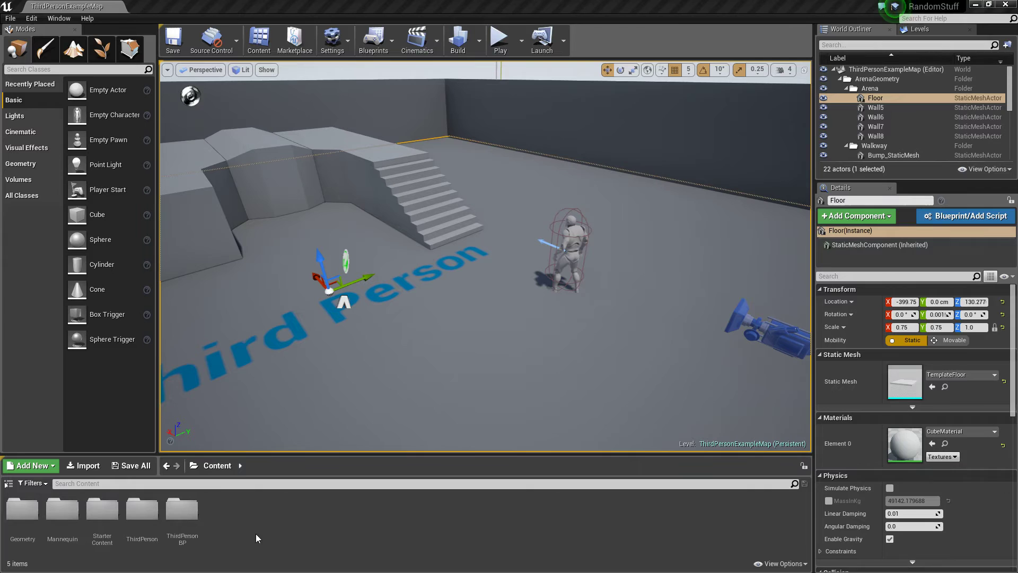
Create an Actor Blueprint class named BP_Key in the Content folder and open it docked beside the level tab
right_click(240, 519)
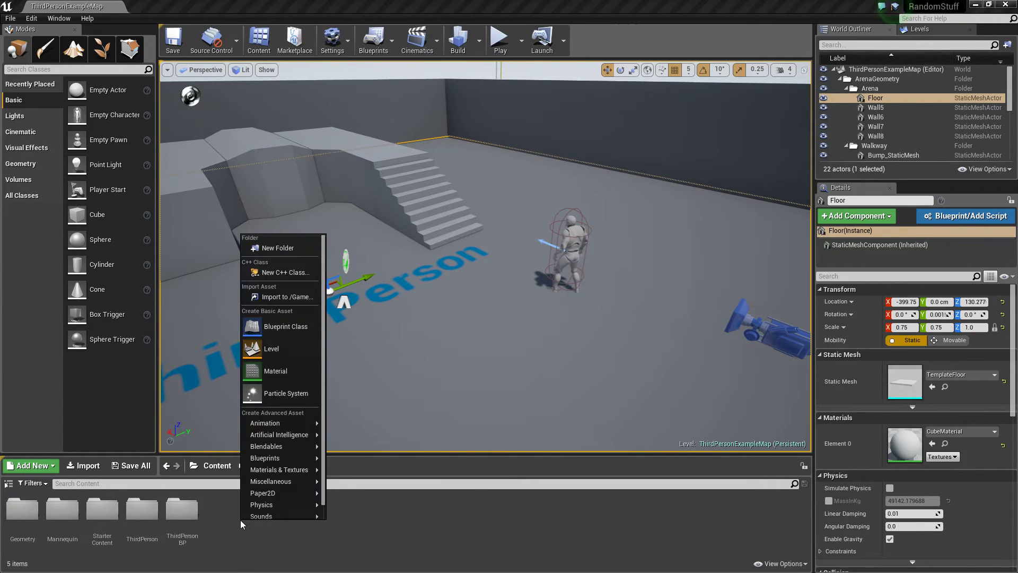
click(277, 333)
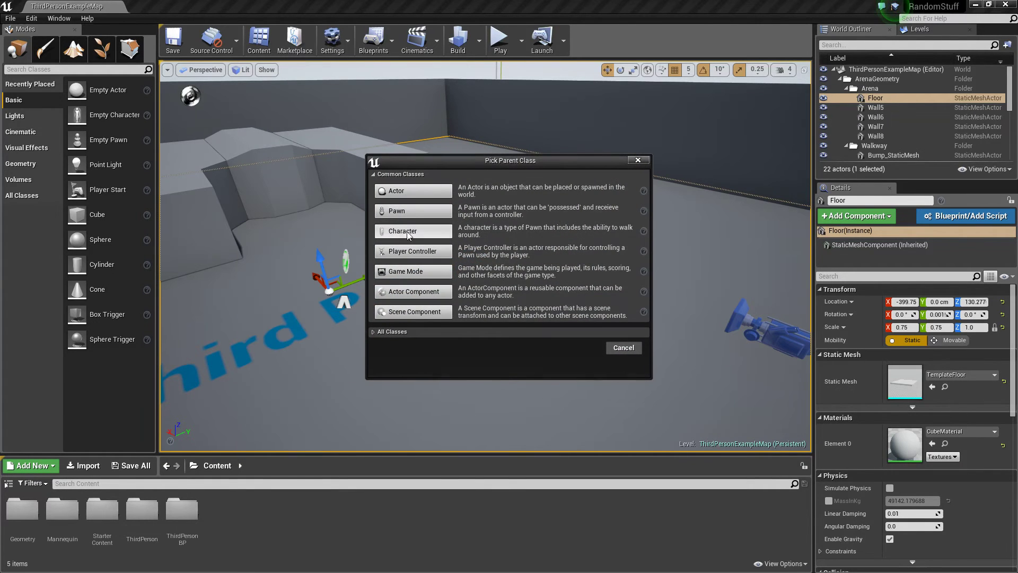
click(406, 231)
text(BP_Key)
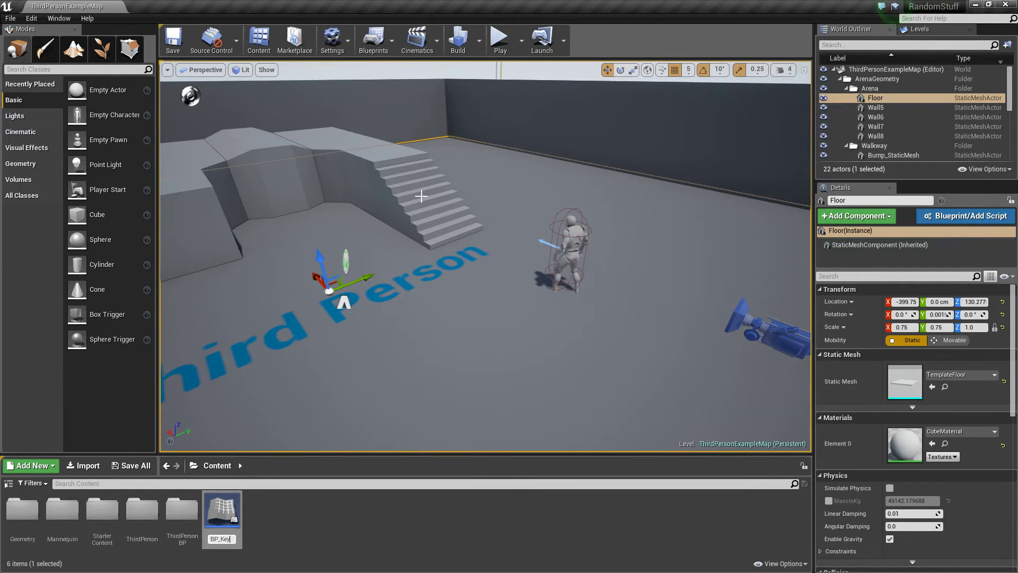
key(Return)
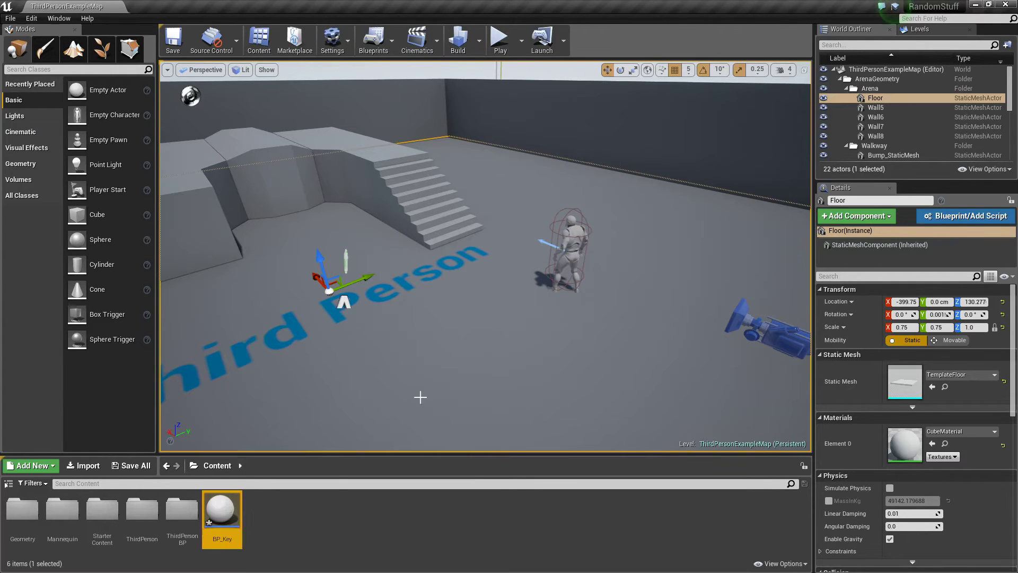
double_click(235, 517)
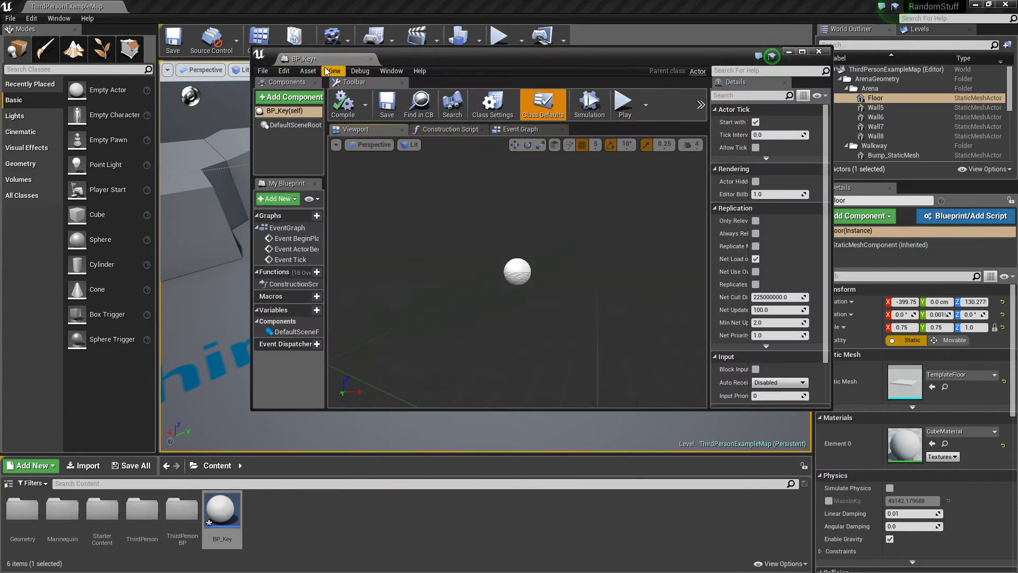
drag(286, 58, 146, 8)
Add a Scene component named Root, make it replace DefaultSceneRoot, and compile and save the blueprint
click(67, 45)
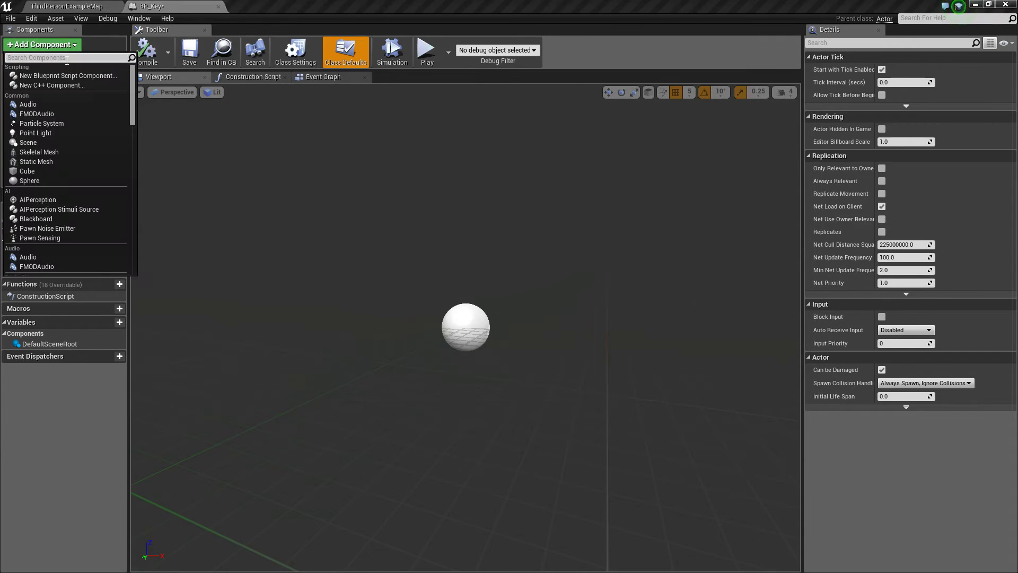
text(scene)
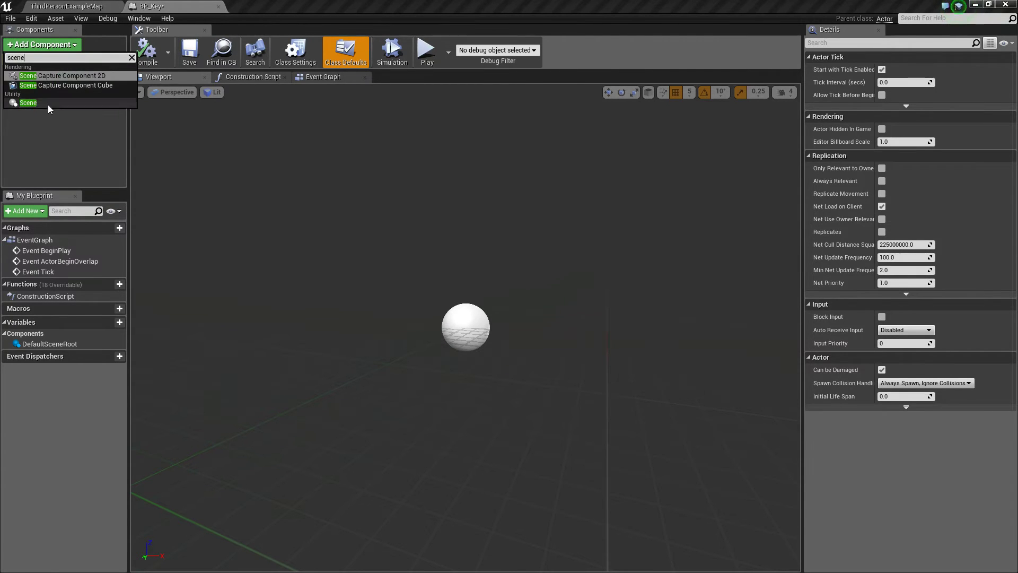
click(47, 104)
text(Root)
key(Return)
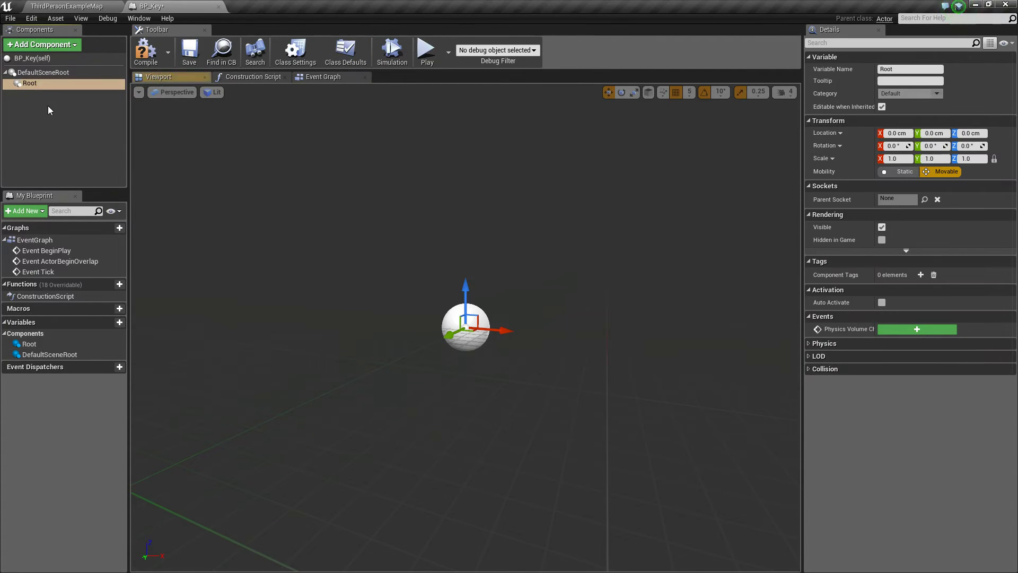
drag(51, 84, 55, 73)
click(146, 51)
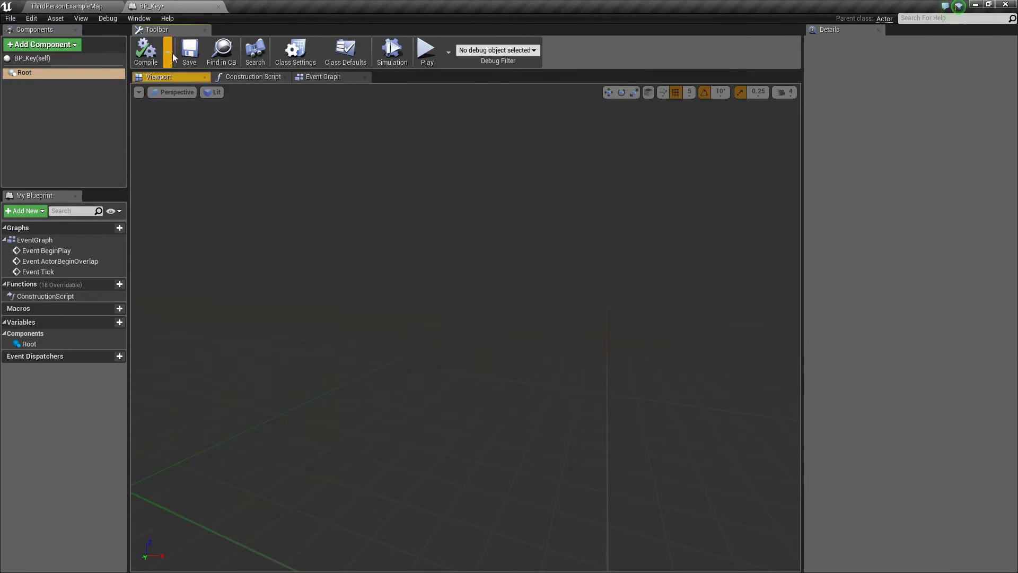
click(189, 51)
Add a Static Mesh component named Key under Root, and compile and save the blueprint
click(61, 42)
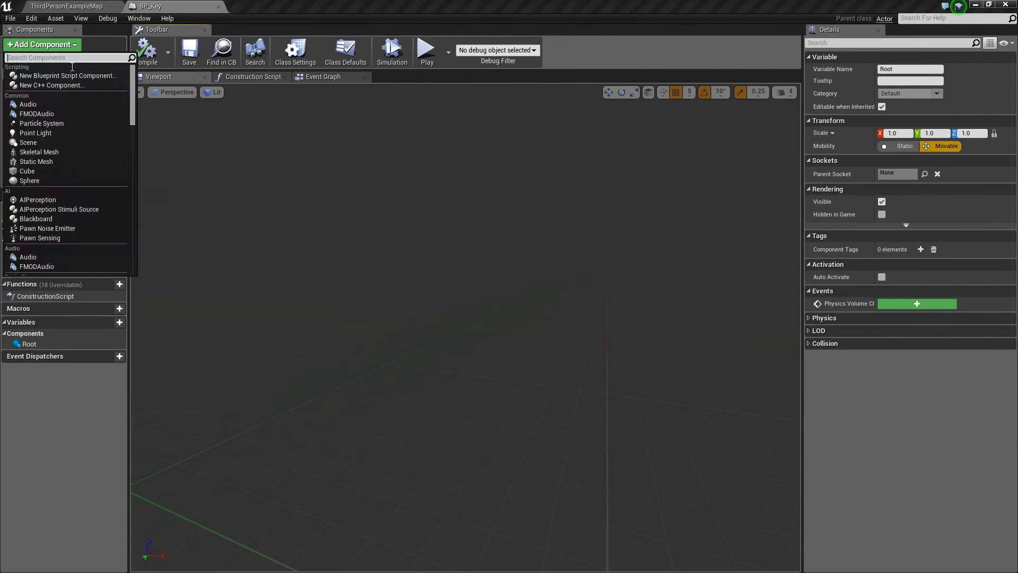
text(Static)
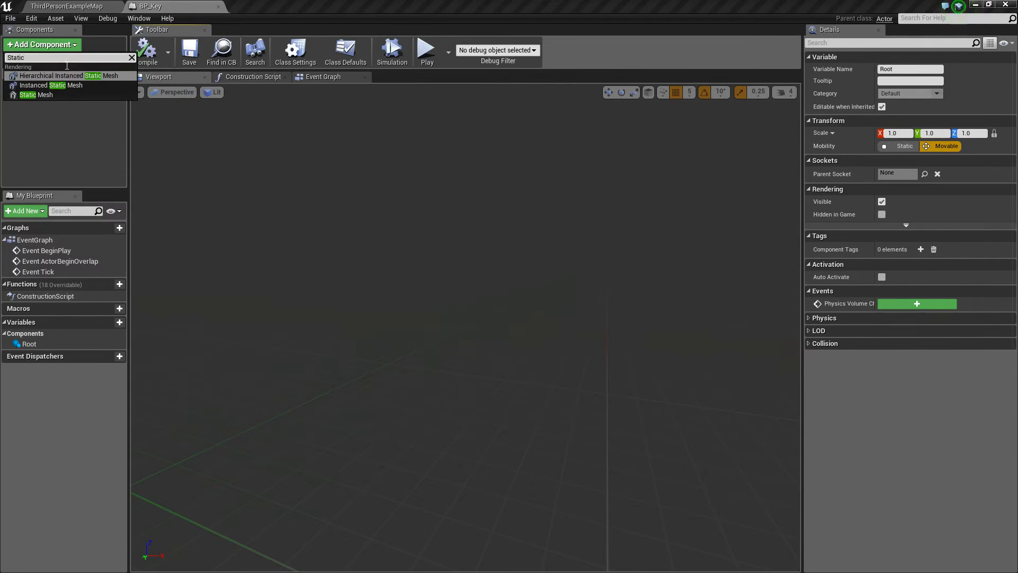
click(60, 94)
text(Ke)
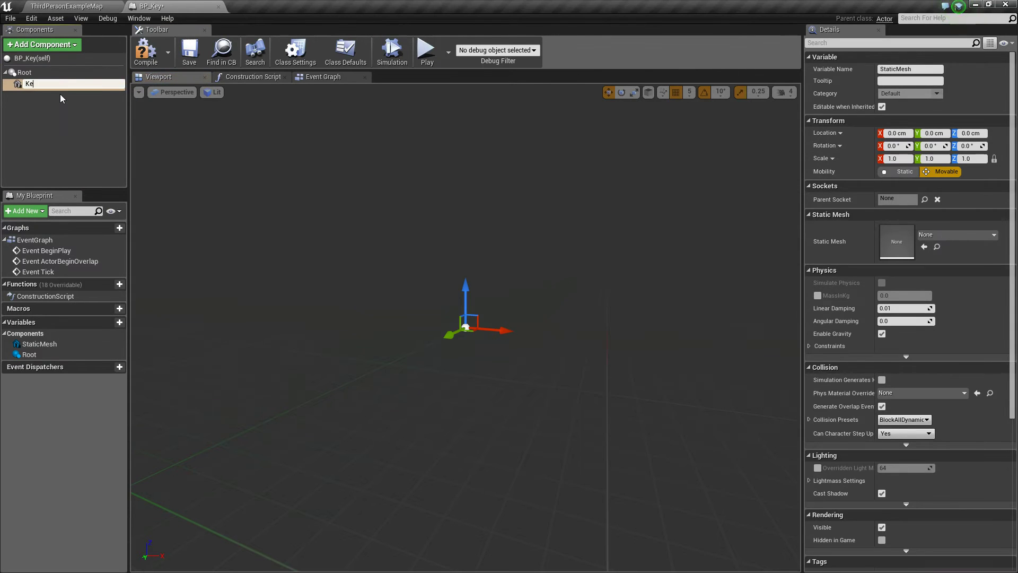
text(y)
key(Return)
click(148, 53)
click(186, 53)
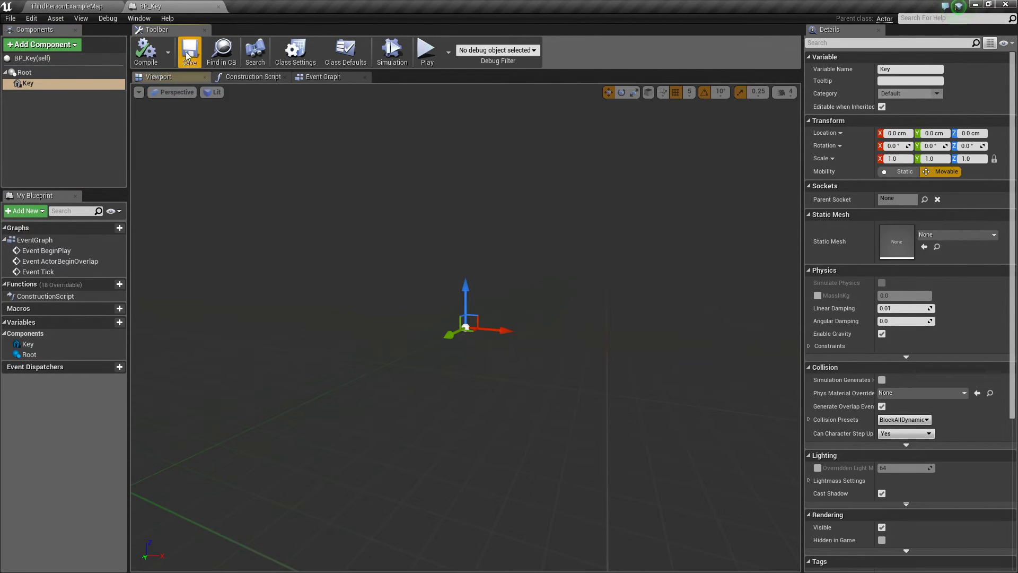
Assign the MaterialSphere static mesh to the Key component and save the blueprint
click(957, 234)
text(sphere)
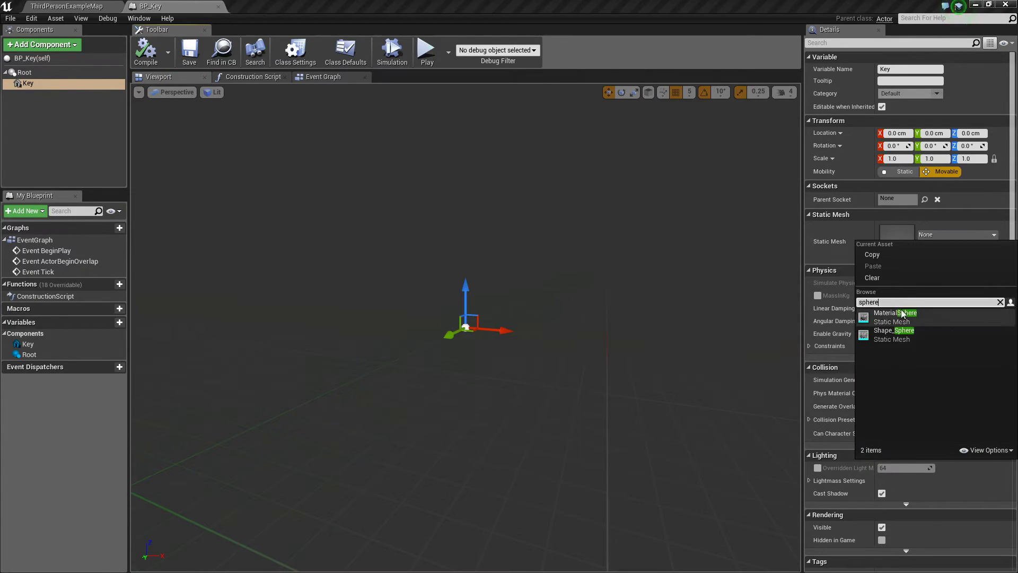
click(896, 318)
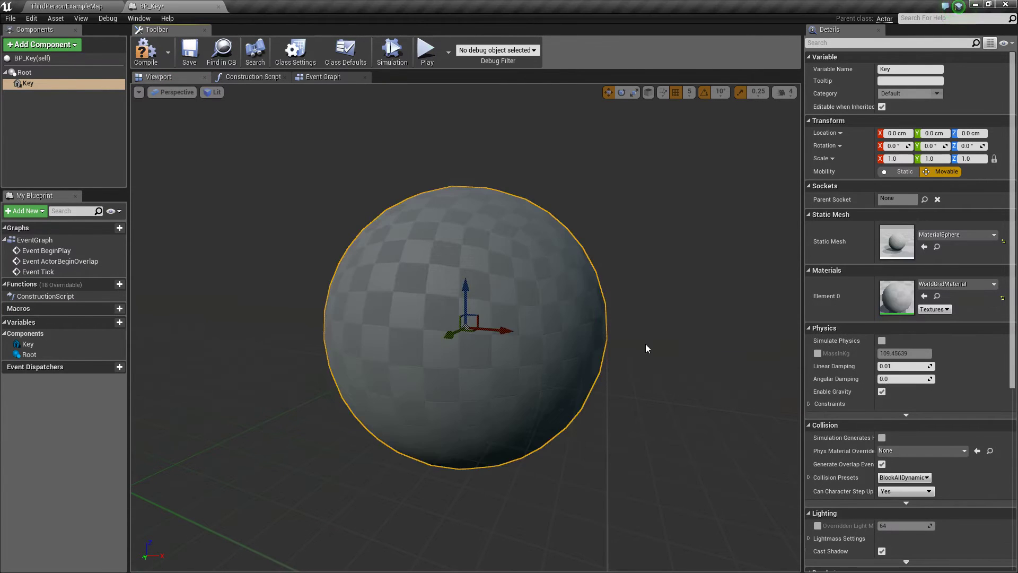
scroll(646, 349, down, 8)
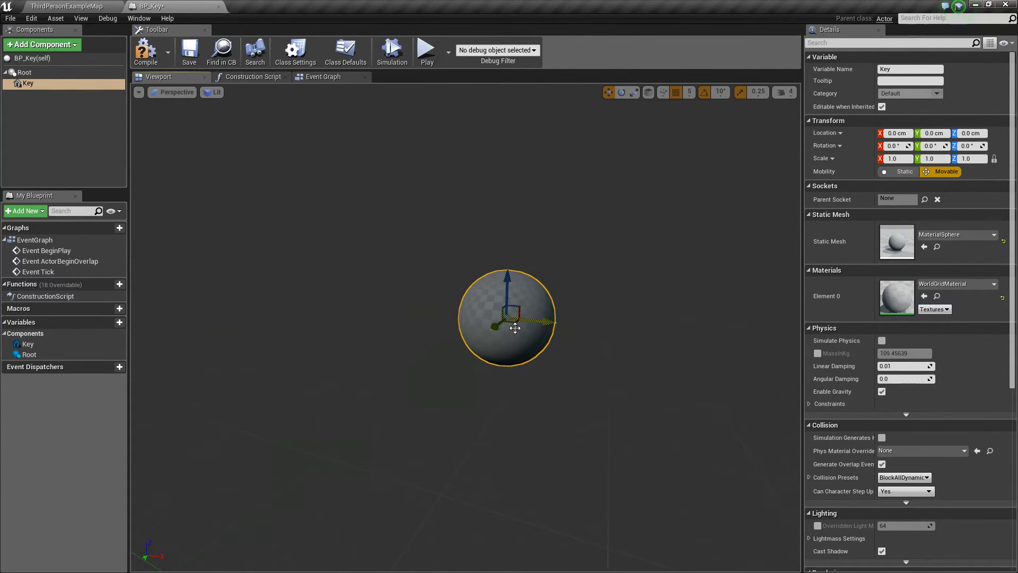
click(189, 50)
Add a Sphere Collision component named Overlap under Root and save the blueprint
click(61, 45)
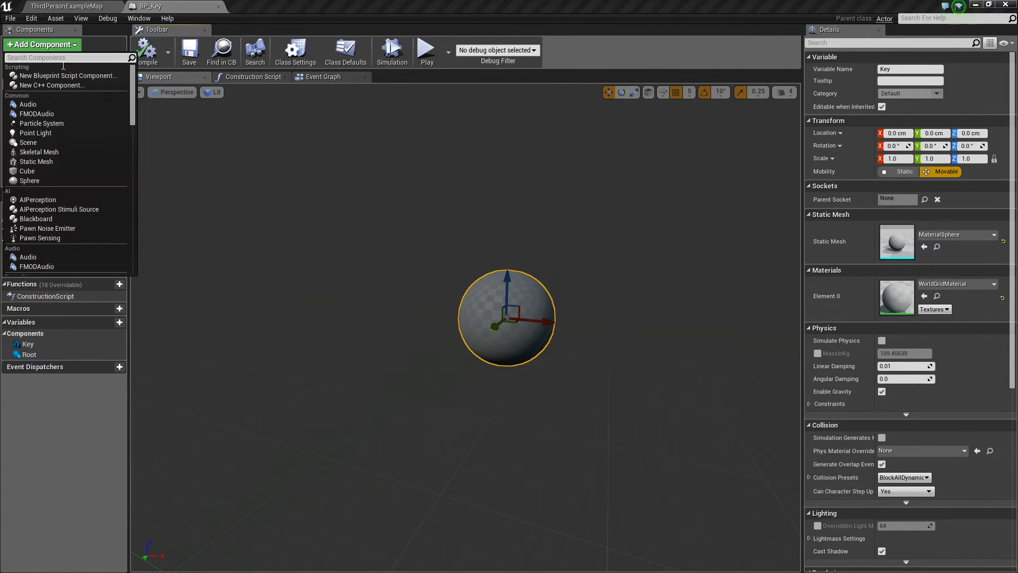
text(sphere)
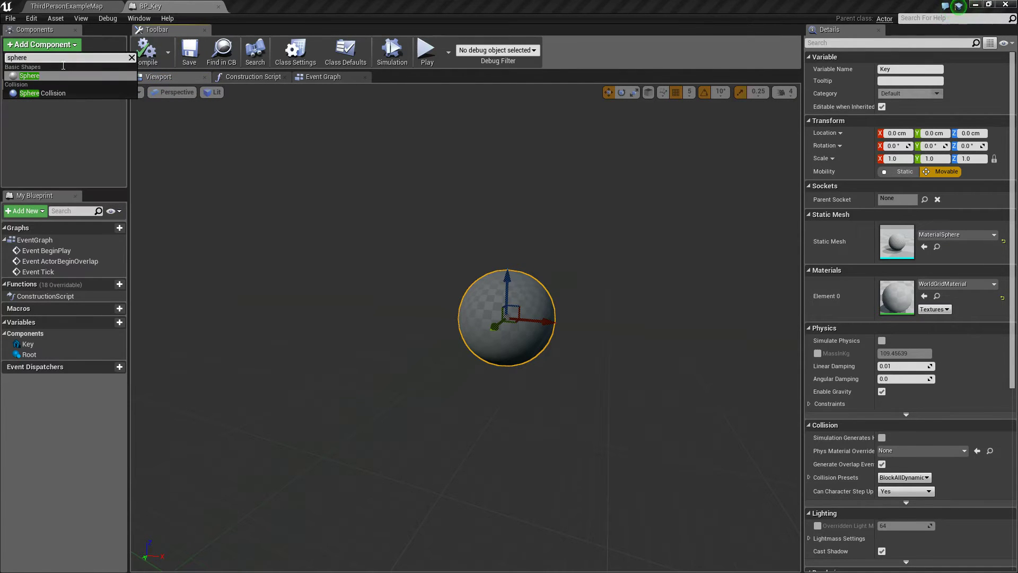
click(55, 94)
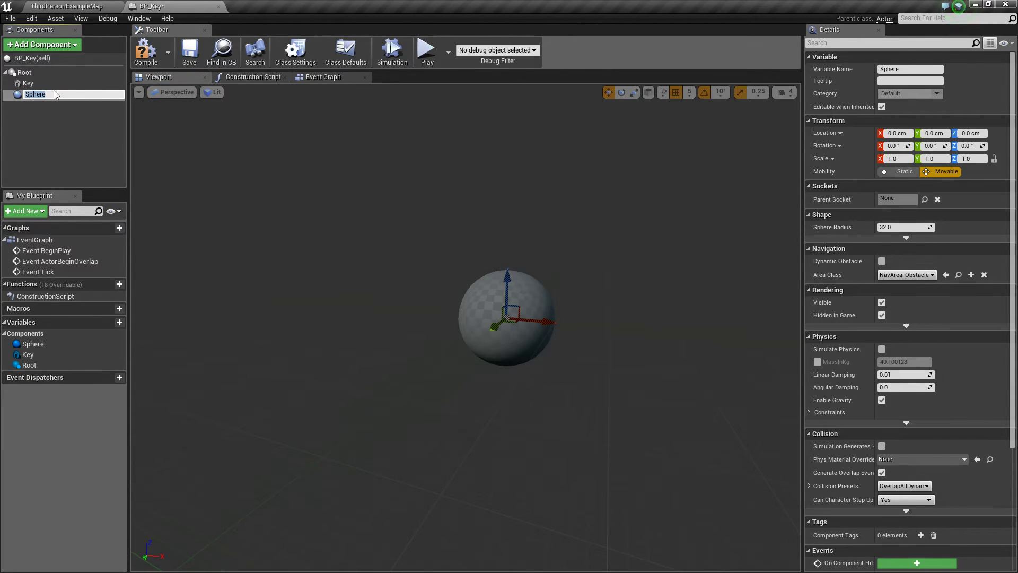
text(Overlap)
key(Return)
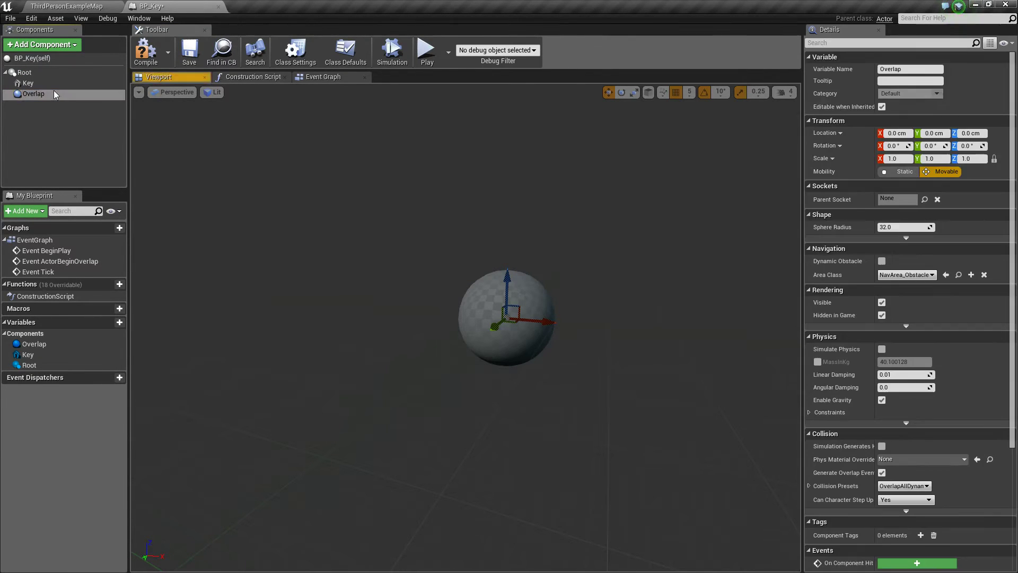
click(190, 53)
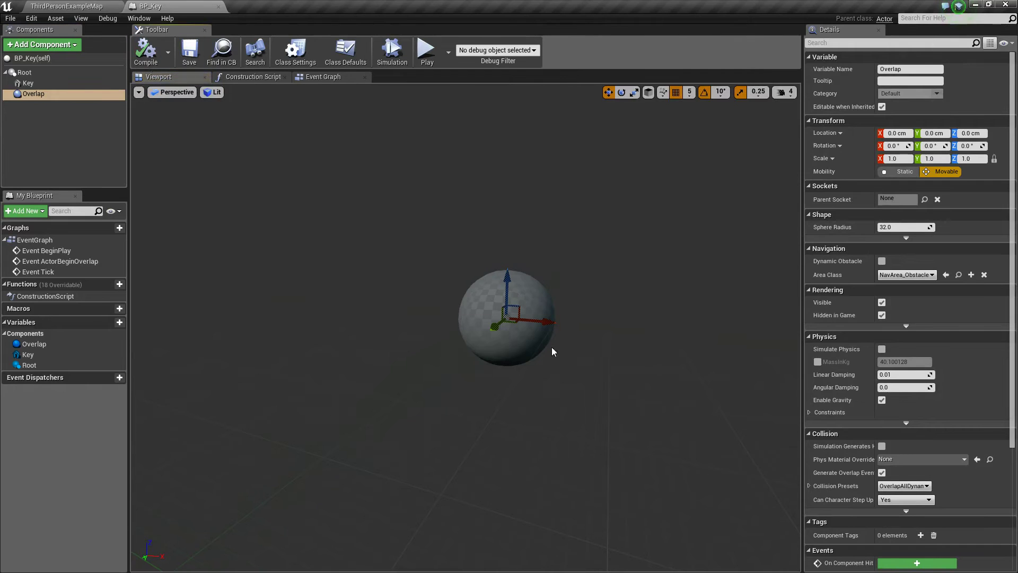
Set the Overlap sphere radius to 150 and turn off Hidden in Game, compiling and saving the blueprint
click(906, 231)
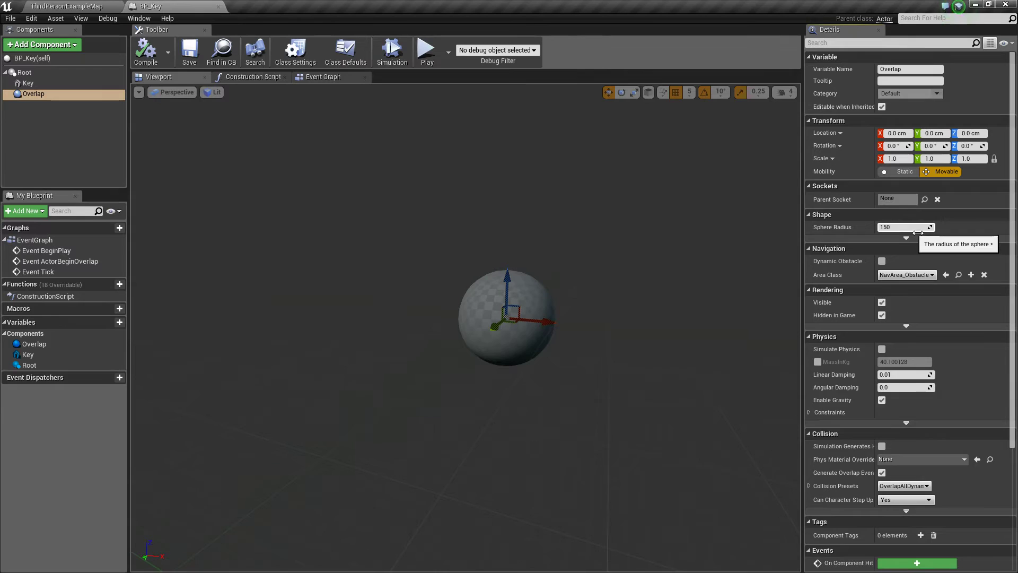
key(Return)
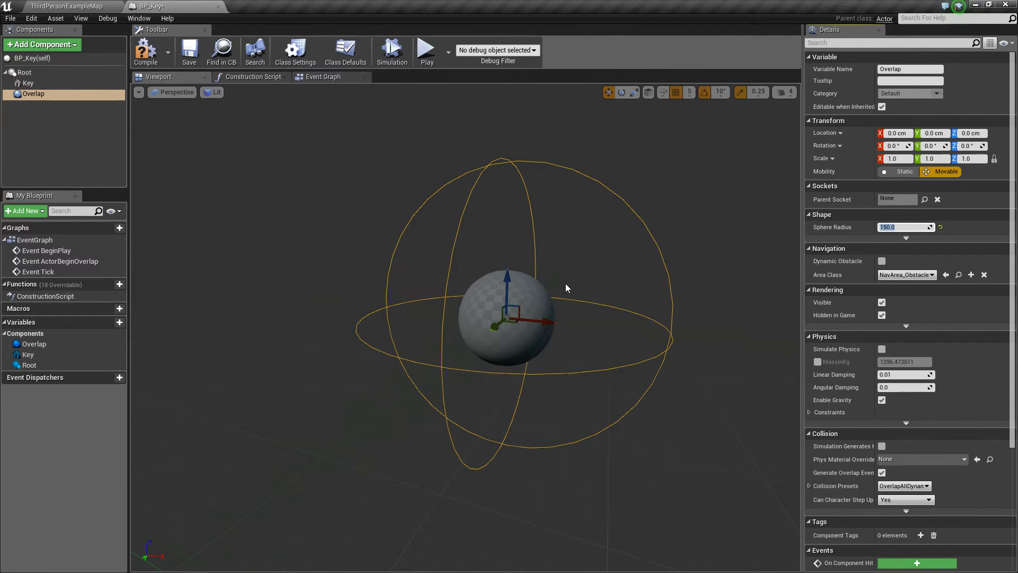
click(190, 51)
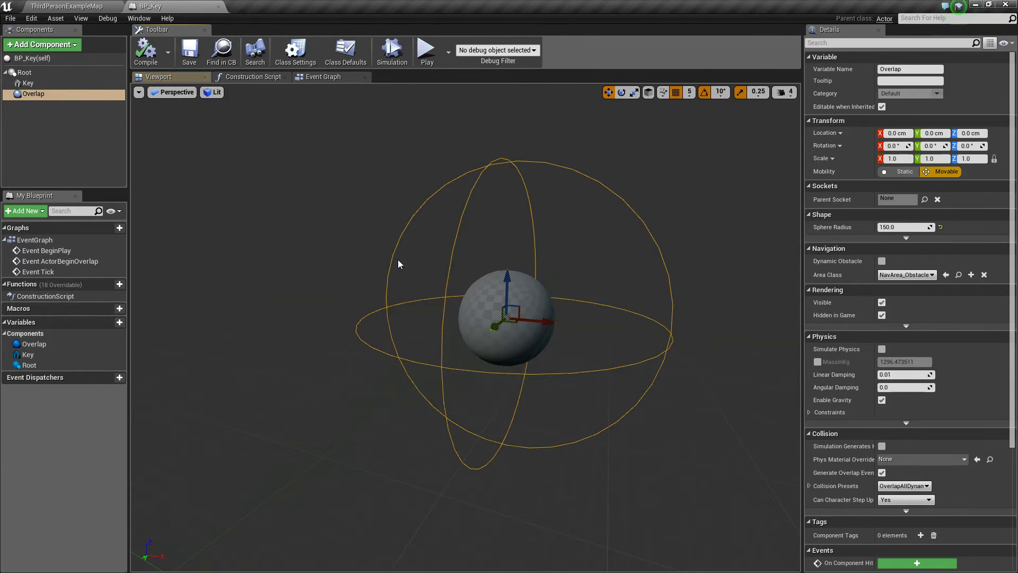
click(882, 316)
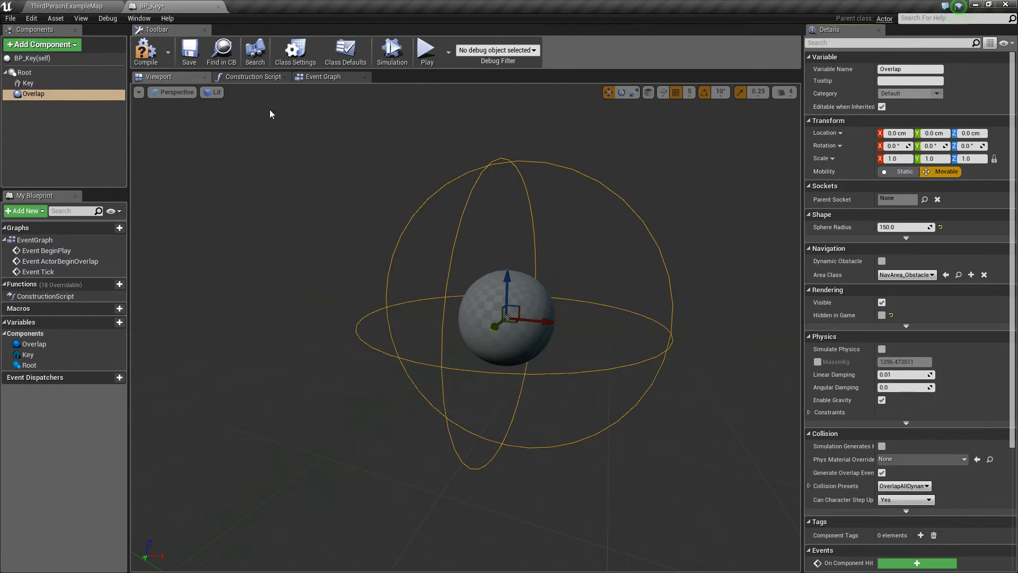
click(146, 49)
click(189, 50)
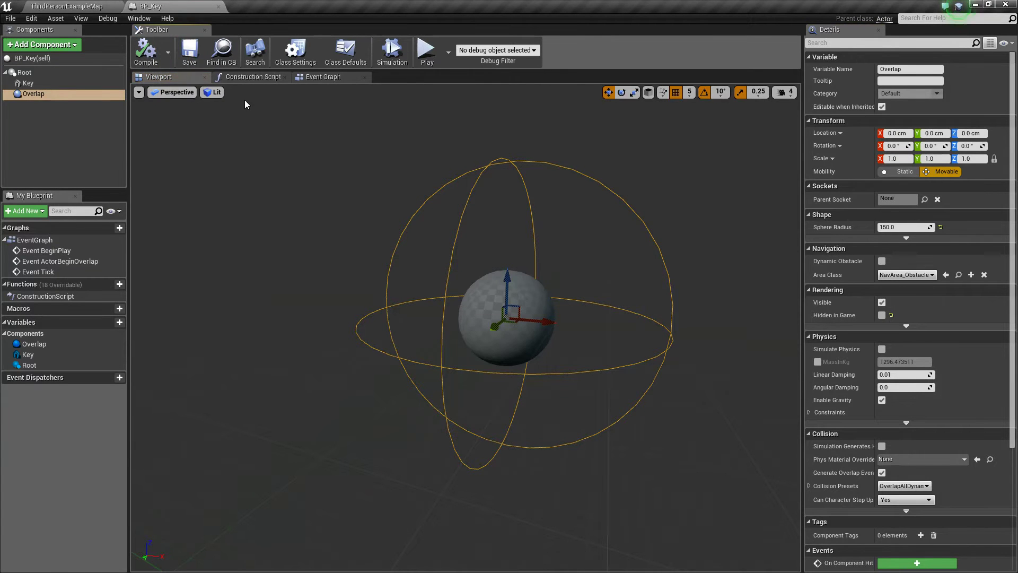
Delete the default BeginPlay, ActorBeginOverlap and Tick event nodes from BP_Key's Event Graph
click(323, 76)
right_drag(290, 172, 416, 227)
right_drag(675, 279, 468, 253)
drag(539, 196, 208, 502)
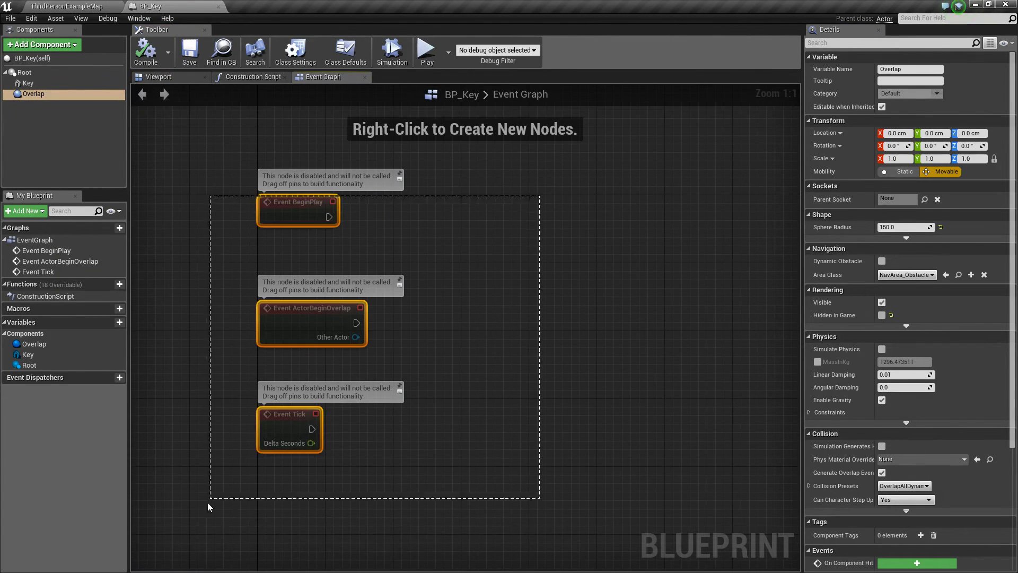
key(Delete)
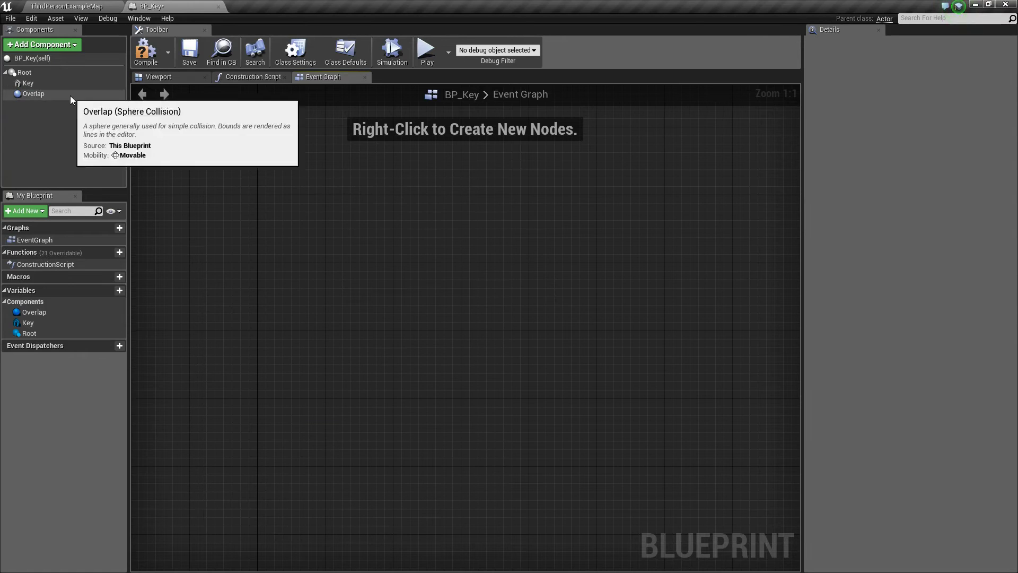
Add an OnComponentBeginOverlap event for the Overlap component and reposition its node in the Event Graph
click(42, 93)
right_click(42, 96)
mouse_move(106, 99)
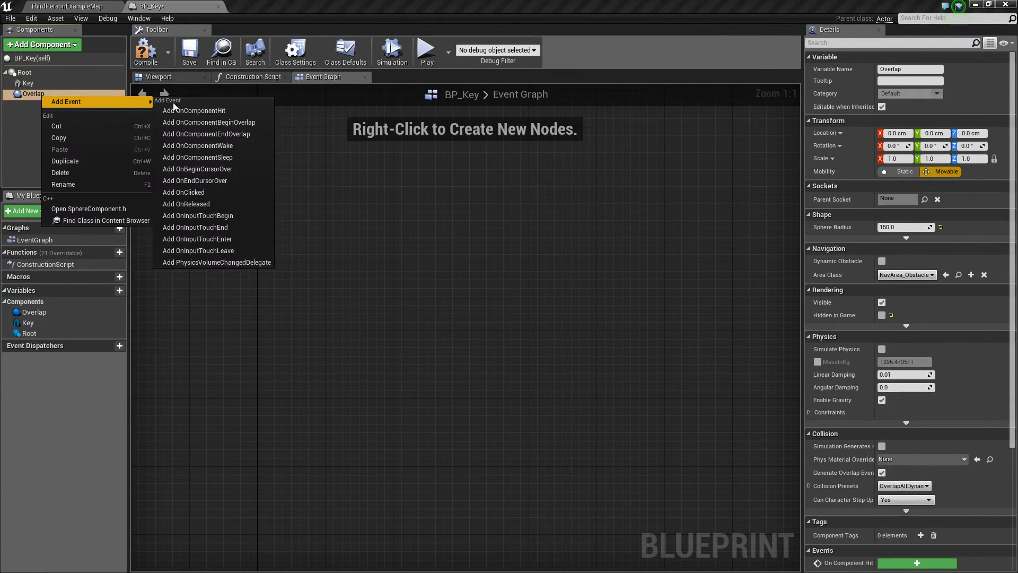
click(226, 125)
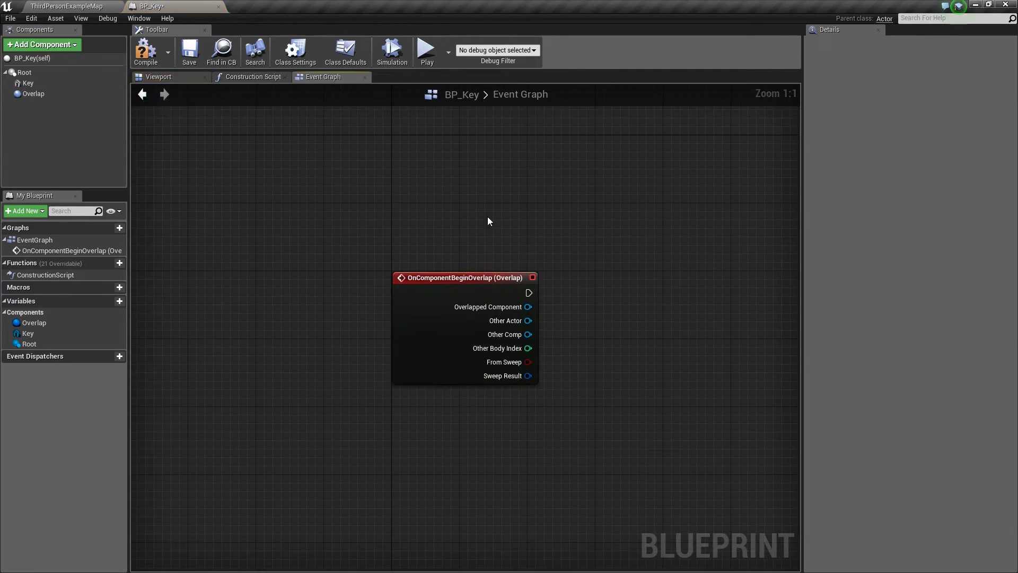
drag(454, 318, 340, 242)
right_drag(432, 254, 311, 308)
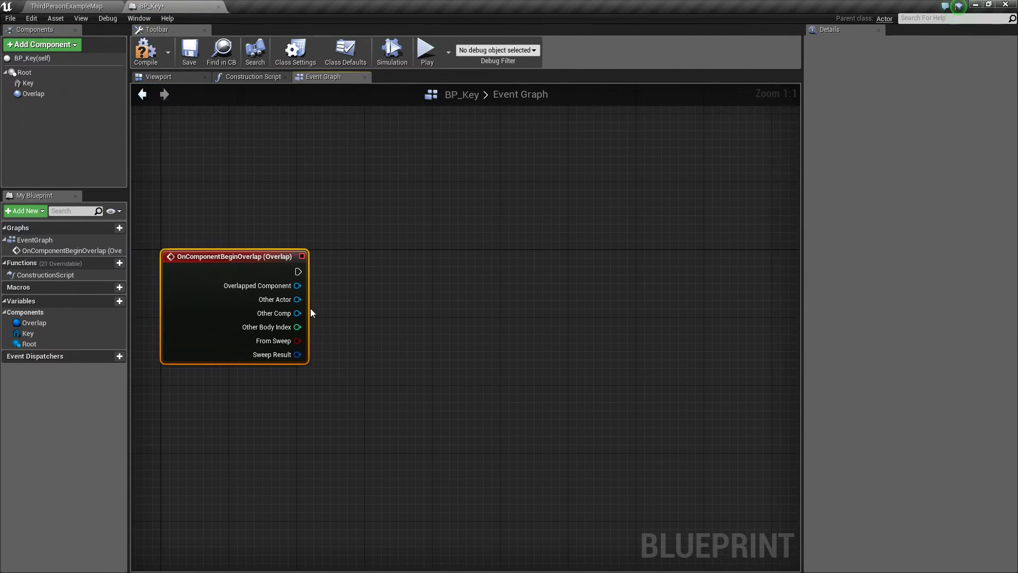
Add a Cast To ThirdPersonCharacter node from the overlap event's Other Actor output and align it beside the event
drag(298, 300, 346, 290)
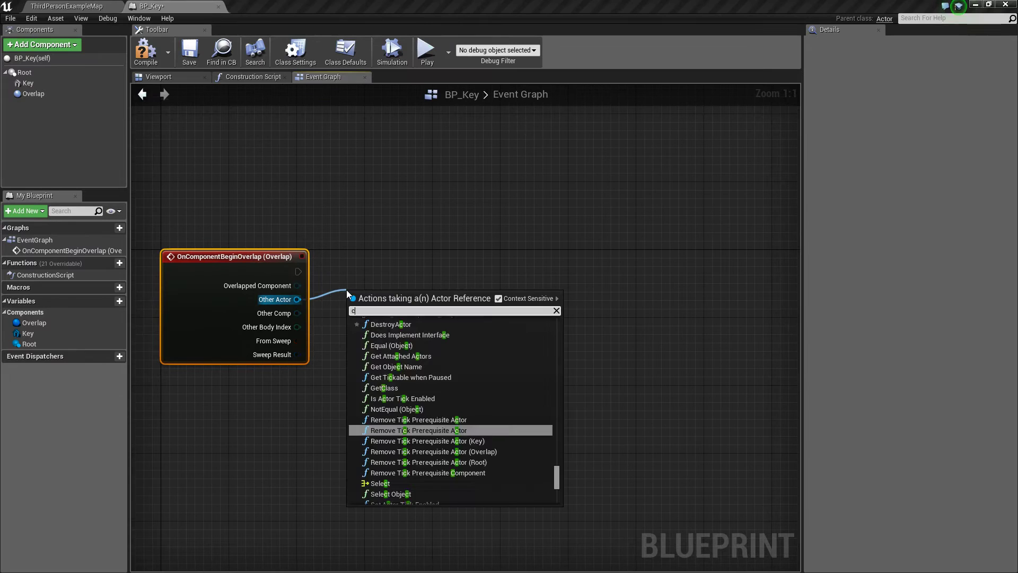
text(cast to third)
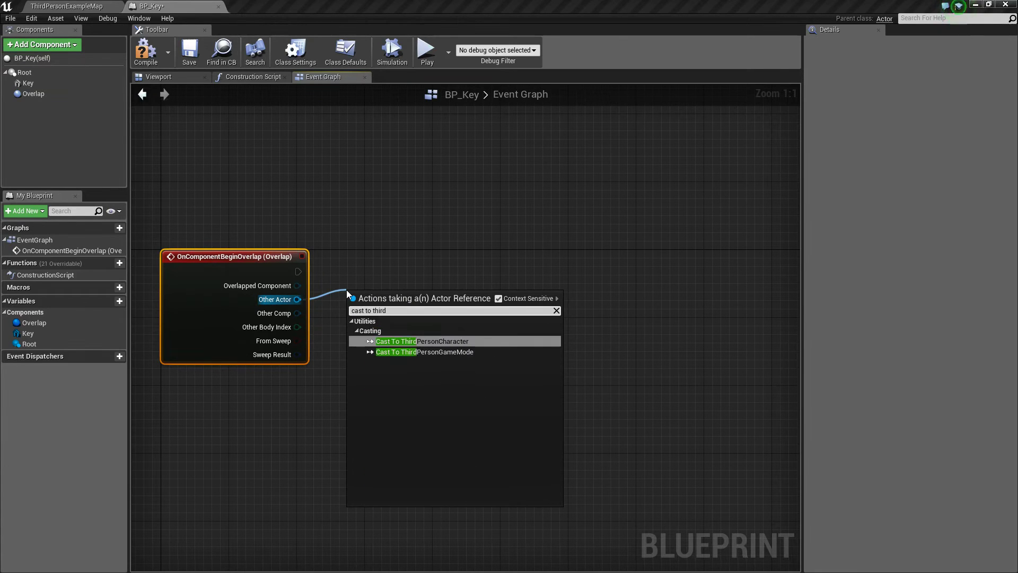
key(Return)
drag(441, 329, 440, 286)
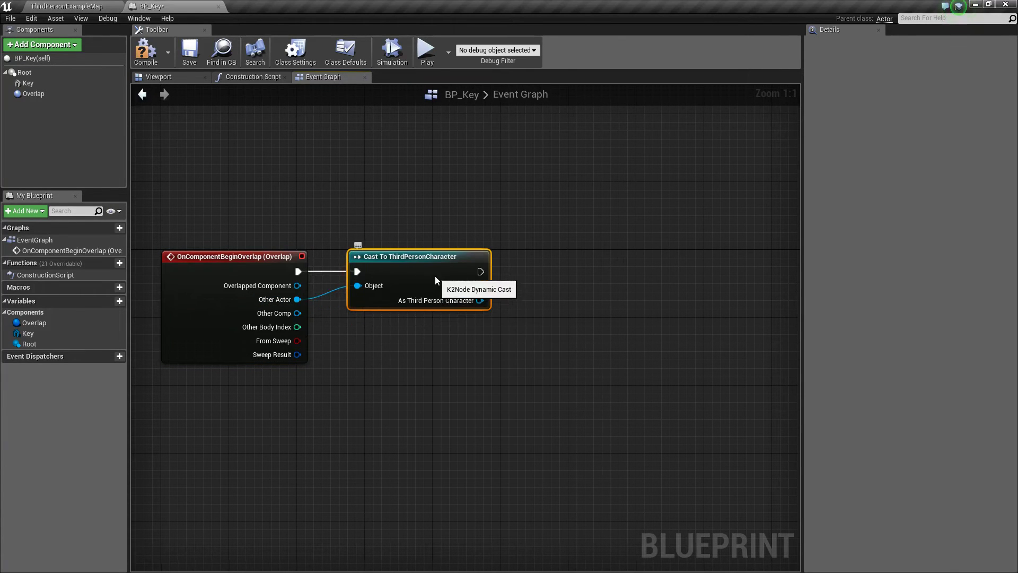
click(540, 339)
right_drag(539, 340, 468, 337)
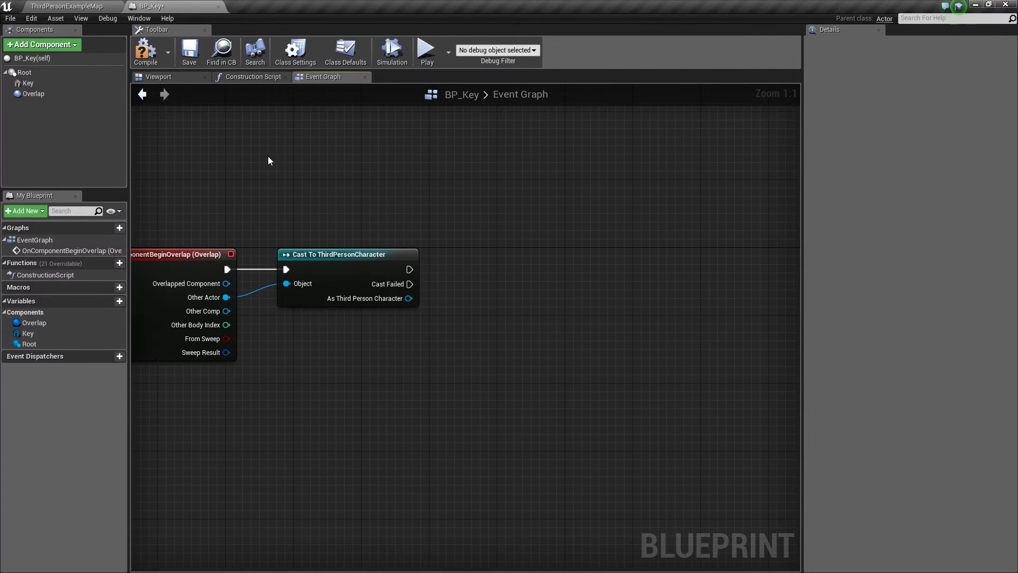
Compile and save BP_Key, then open the ThirdPersonCharacter blueprint from the character placed in the level
click(145, 52)
click(200, 53)
click(90, 7)
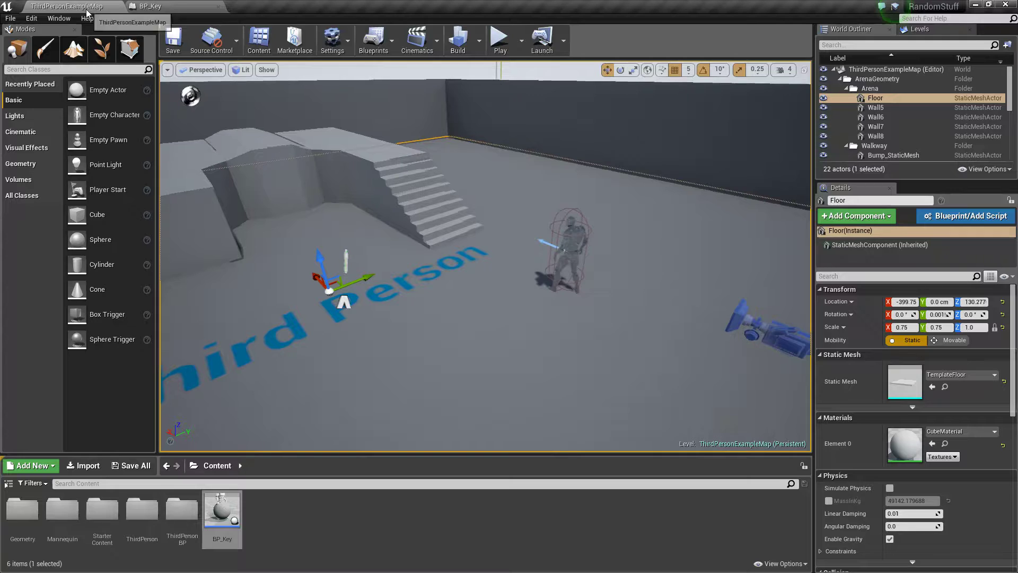
click(577, 234)
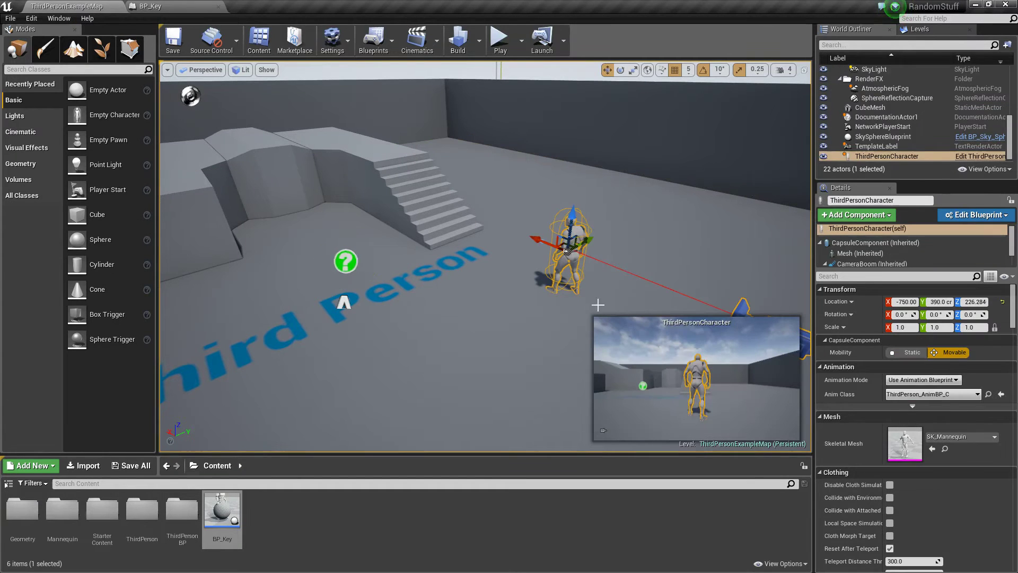
click(985, 155)
right_drag(535, 491, 523, 323)
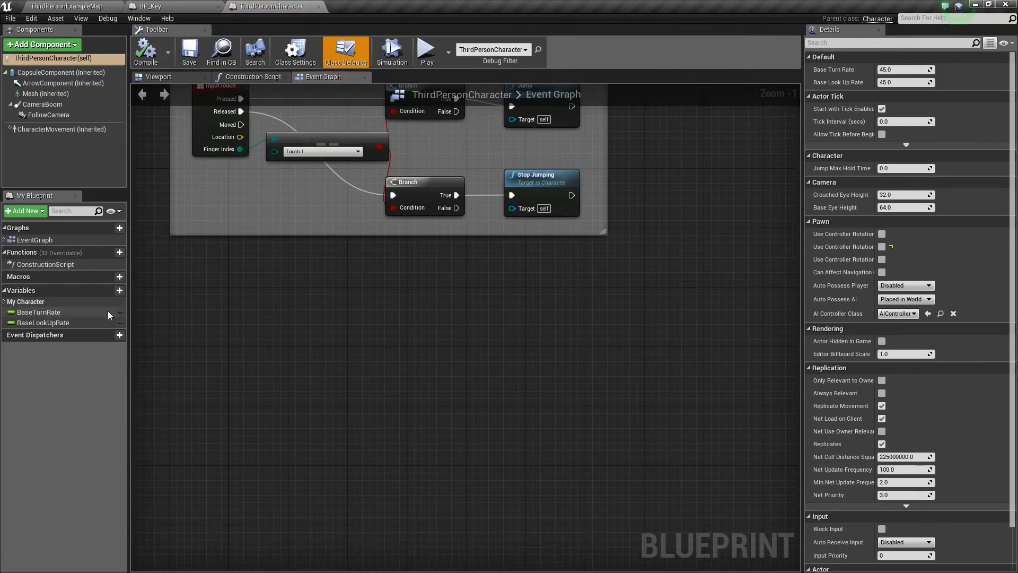
Add an Integer variable named NumberOfKeys to ThirdPersonCharacter, then compile and save the blueprint
click(102, 291)
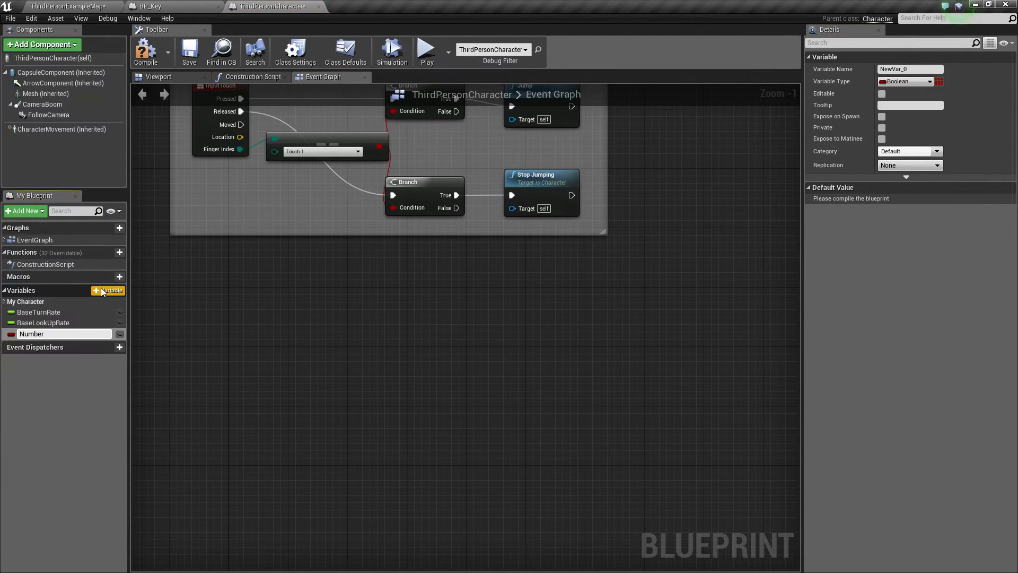
text(NumberOfKeys)
key(Return)
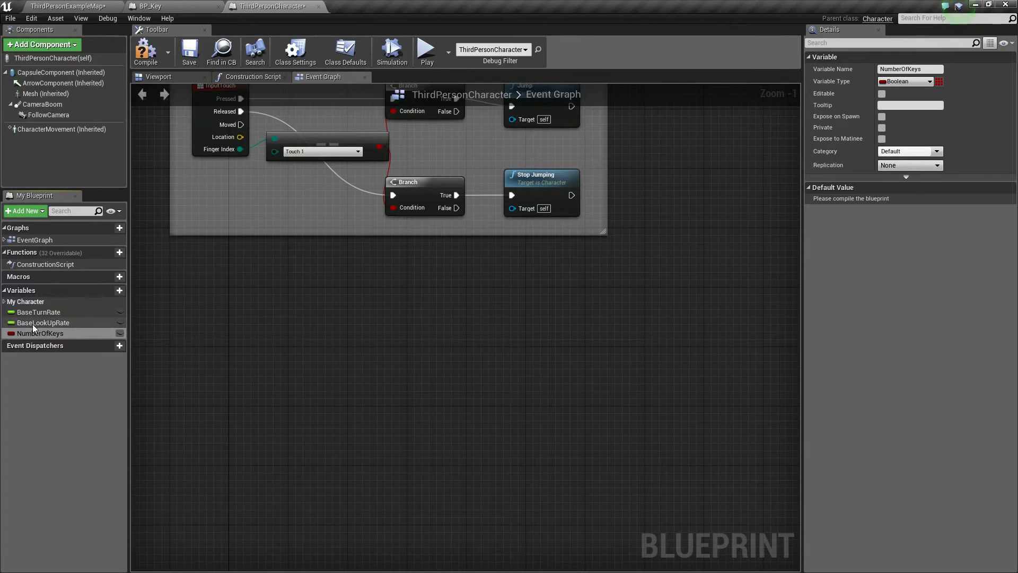
click(6, 338)
click(9, 337)
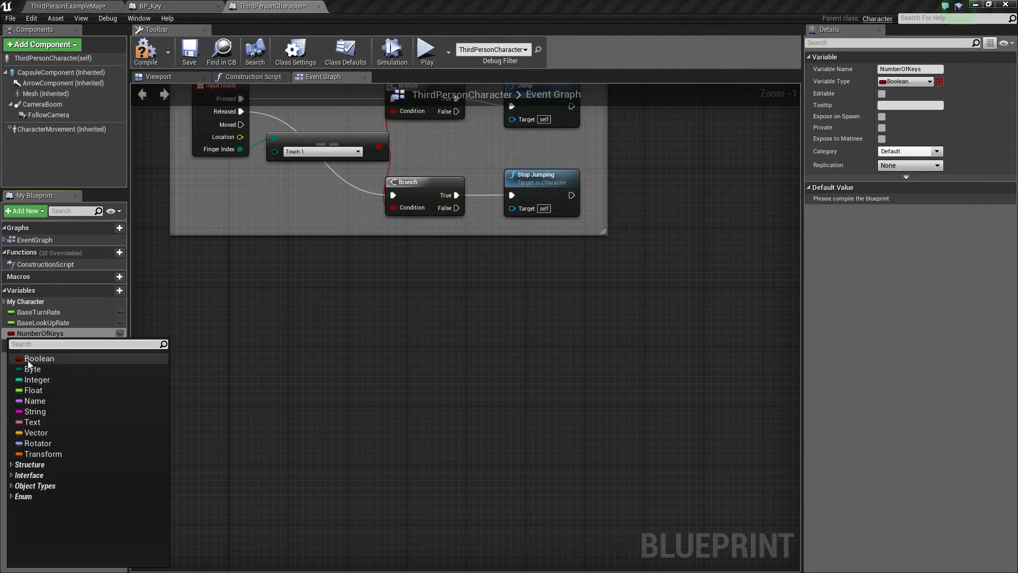
click(48, 381)
click(142, 54)
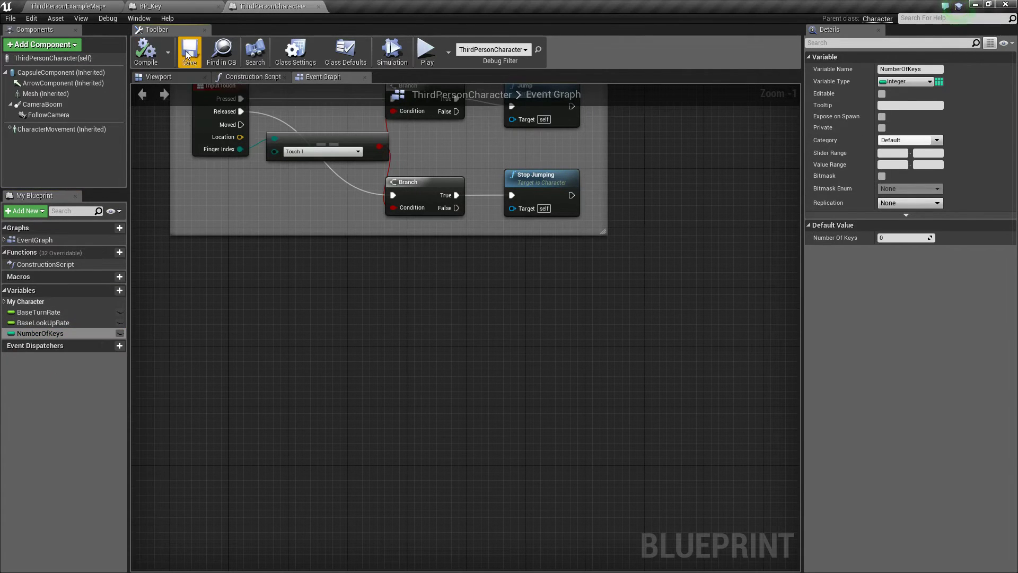
Add a keyboard event for the 1 key in an empty area of ThirdPersonCharacter's Event Graph
right_drag(166, 343, 149, 320)
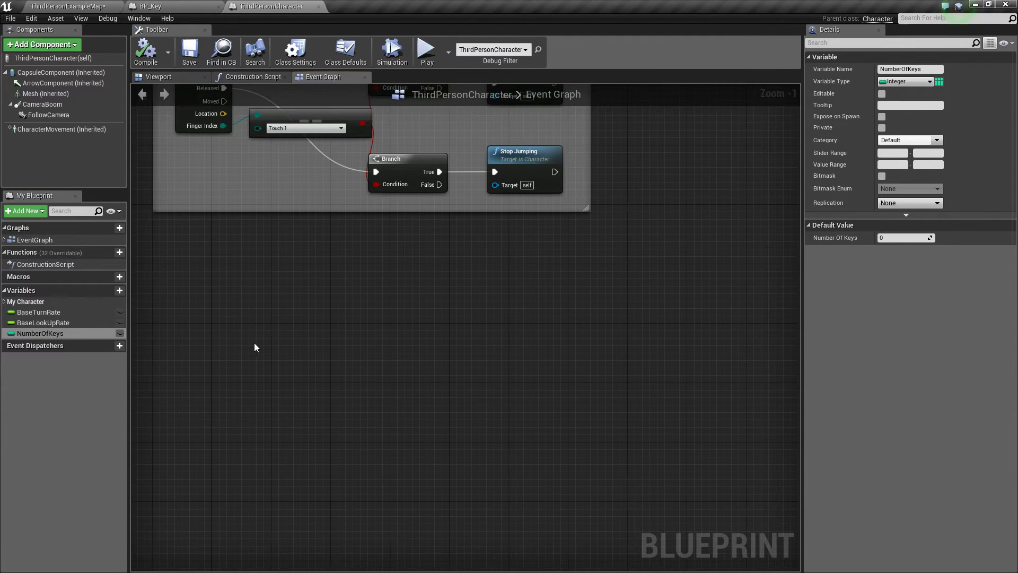
right_drag(255, 345, 275, 344)
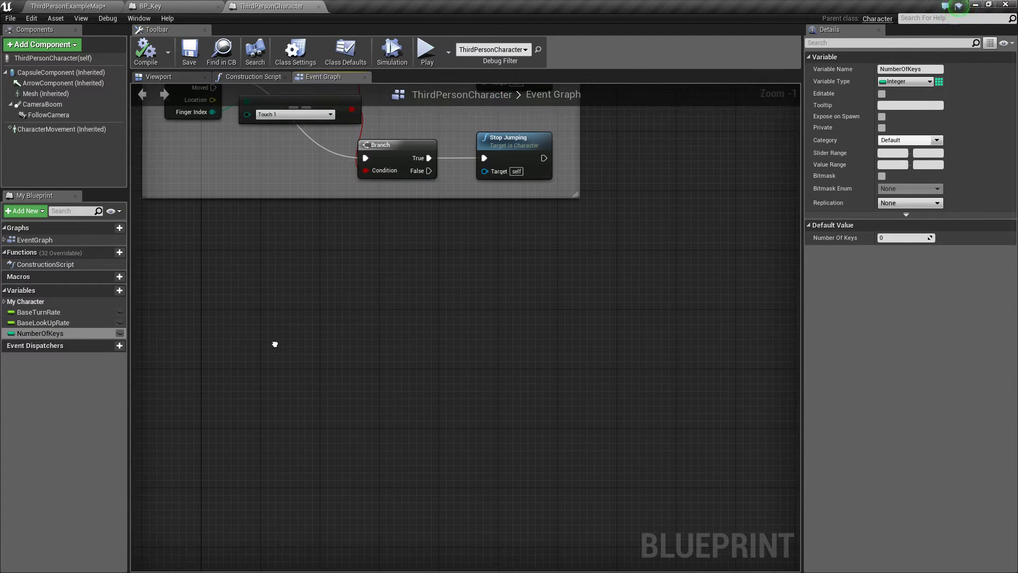
right_click(227, 320)
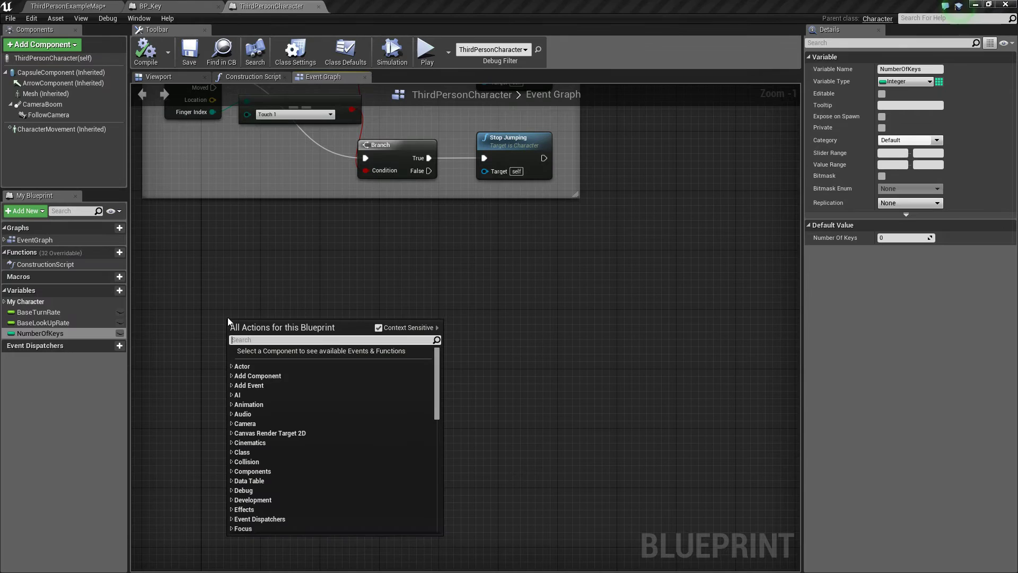
text(1)
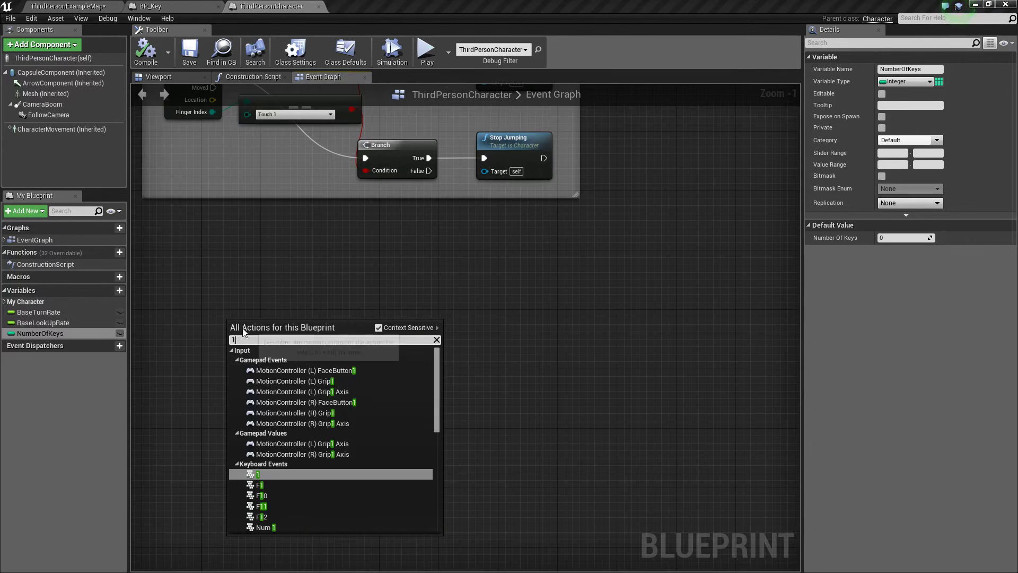
click(263, 474)
scroll(258, 406, up, 1)
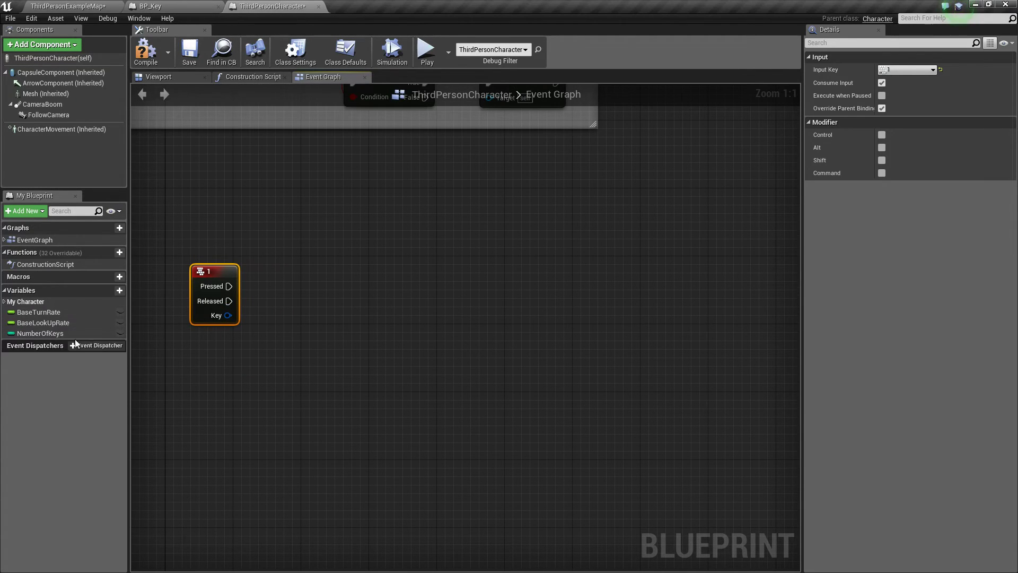
Connect a Print String node to the 1 key's Pressed output, feed NumberOfKeys into In String, and compile and save
drag(229, 286, 499, 268)
text(print)
key(Return)
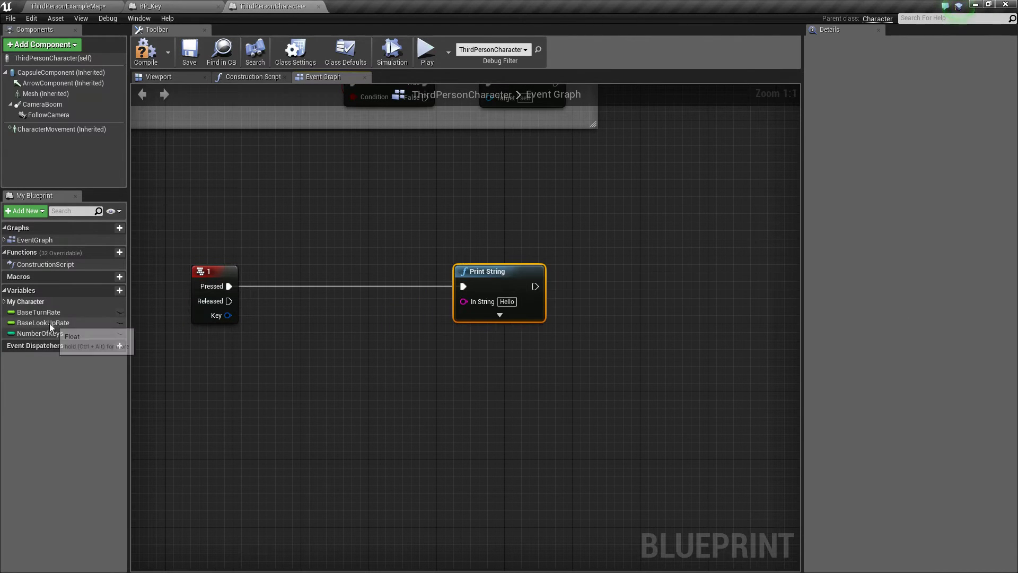
click(49, 323)
ctrl+drag(49, 330, 466, 302)
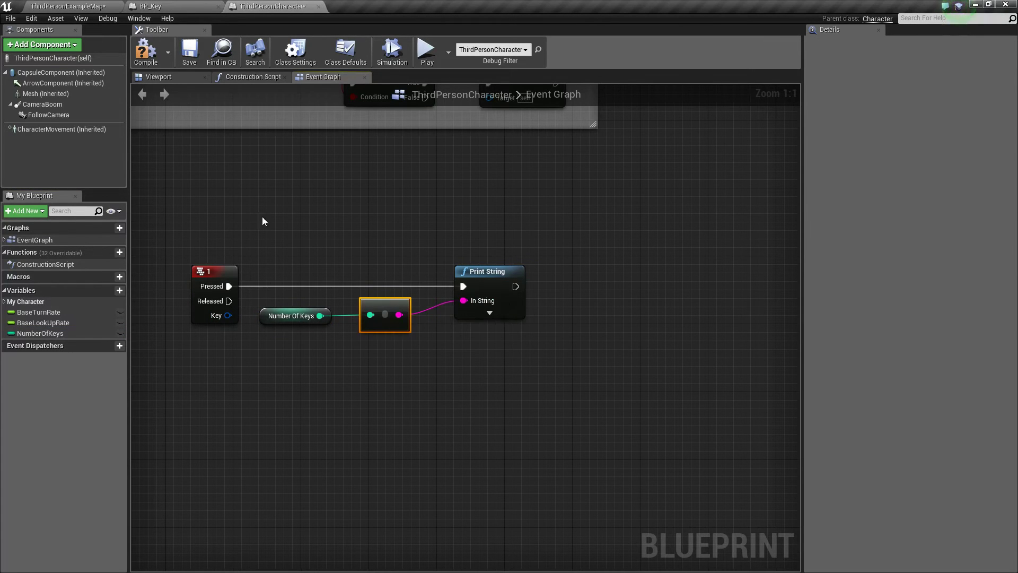
click(189, 51)
In BP_Key's Event Graph, add a Get Number Of Keys node from the cast's As Third Person Character output
click(176, 5)
right_drag(220, 139, 123, 126)
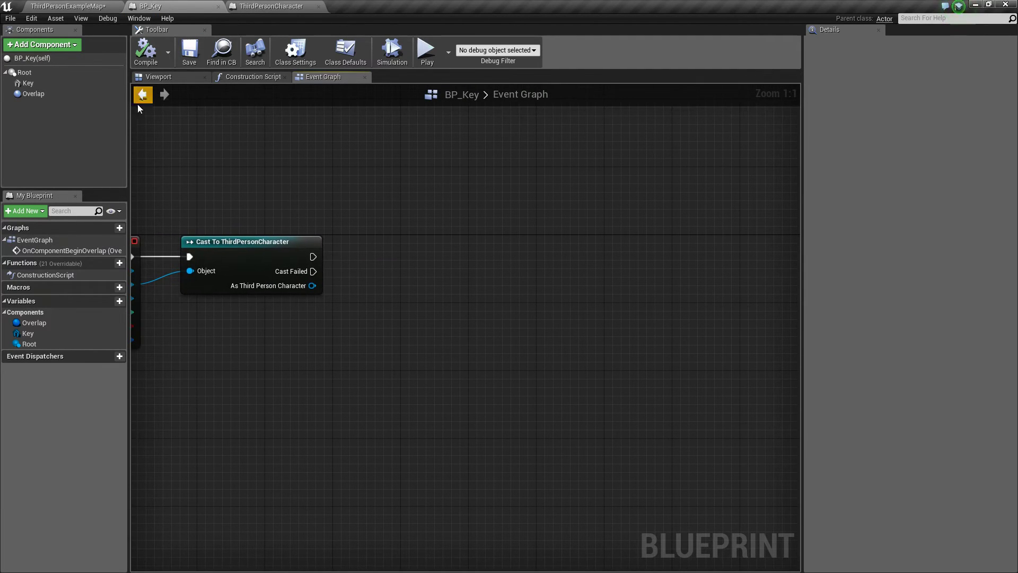
right_drag(426, 265, 395, 257)
drag(282, 277, 320, 286)
text(g)
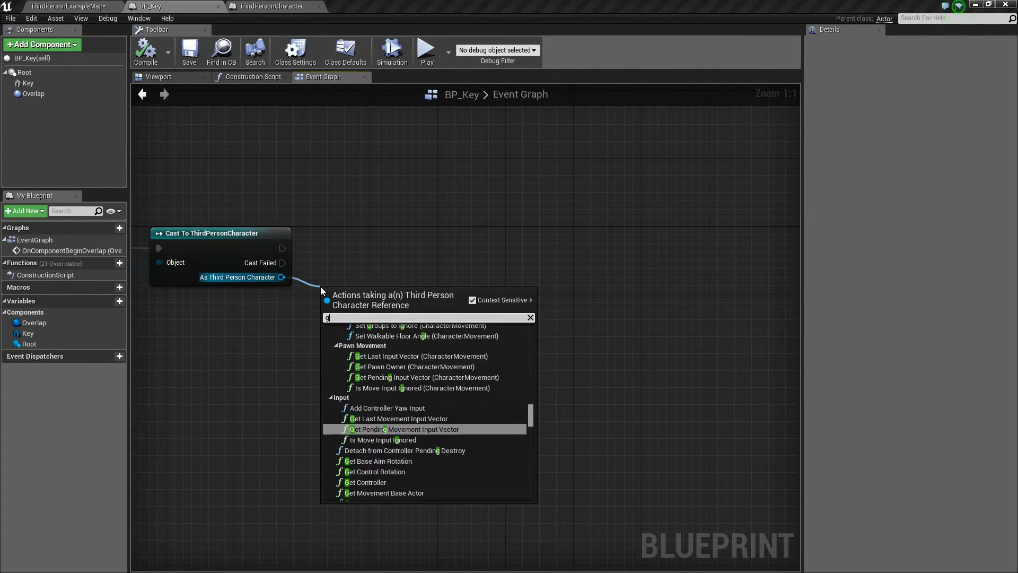
text(et numbe)
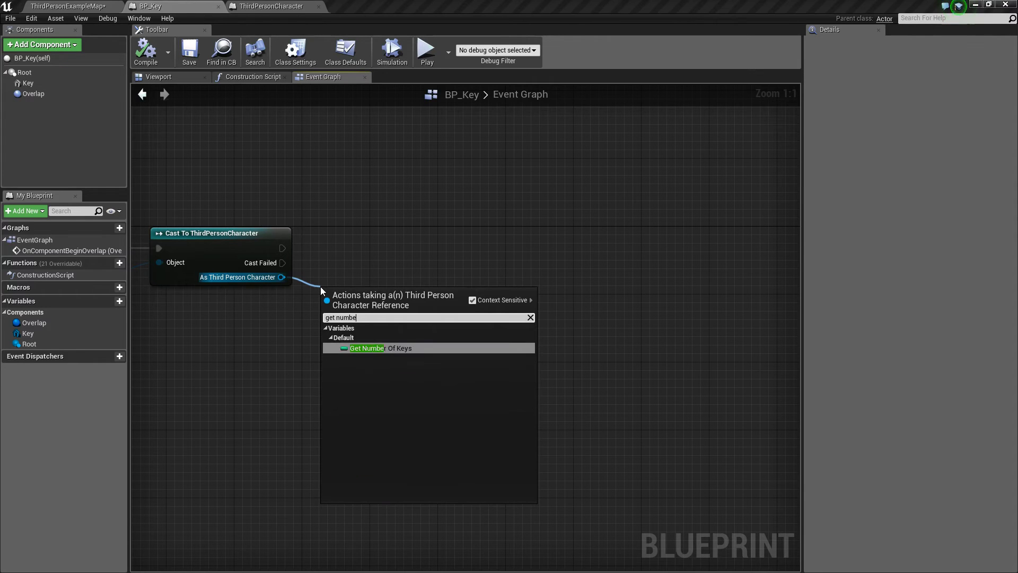
text(r)
key(Return)
Add a Set Number Of Keys node from the As Third Person Character output and line it up with the cast node
drag(282, 276, 615, 260)
text(set number)
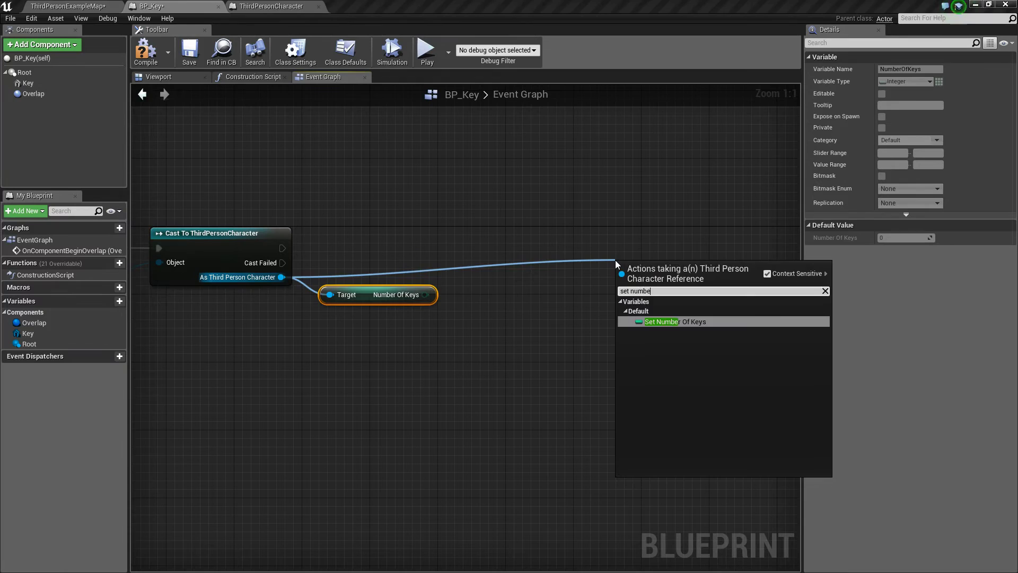
key(Return)
drag(663, 271, 631, 251)
click(348, 246)
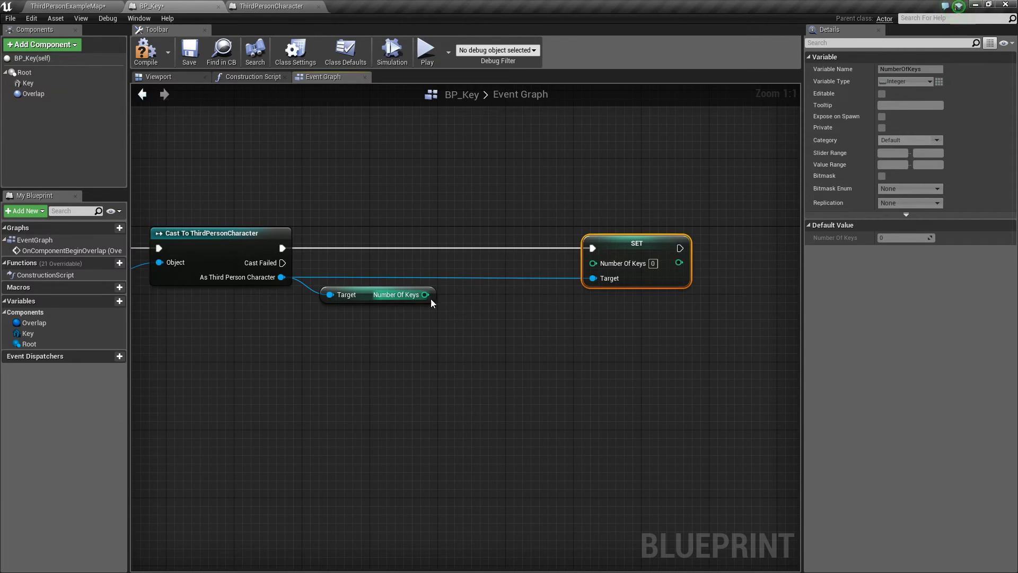
Add 1 to the retrieved Number Of Keys with an integer addition node and connect the result to the SET node
drag(425, 295, 593, 263)
text(+)
click(522, 373)
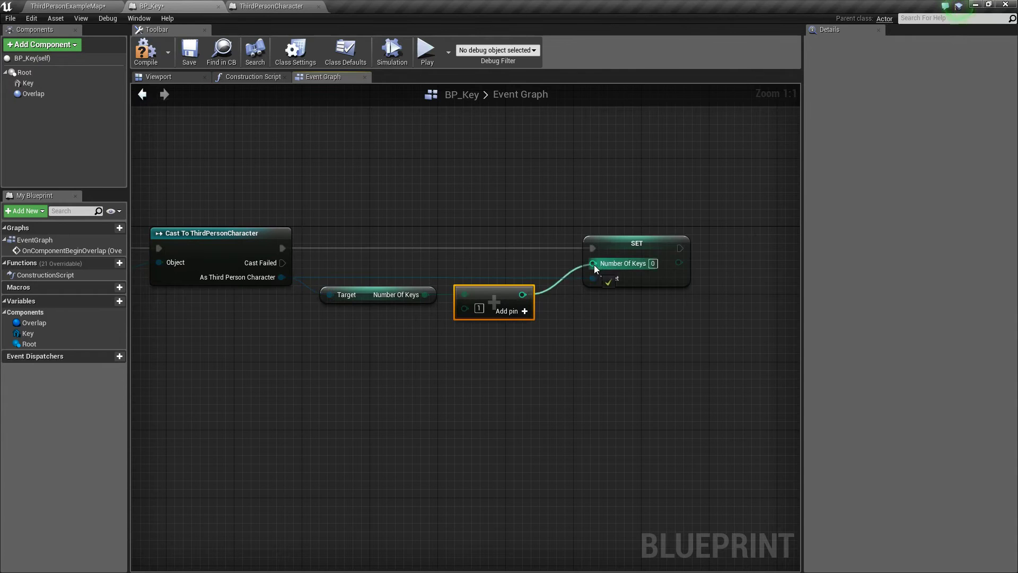
click(626, 256)
Add a DestroyActor node after the SET node, align it, and compile and save BP_Key
right_drag(673, 313, 405, 341)
drag(401, 277, 444, 279)
text(destr)
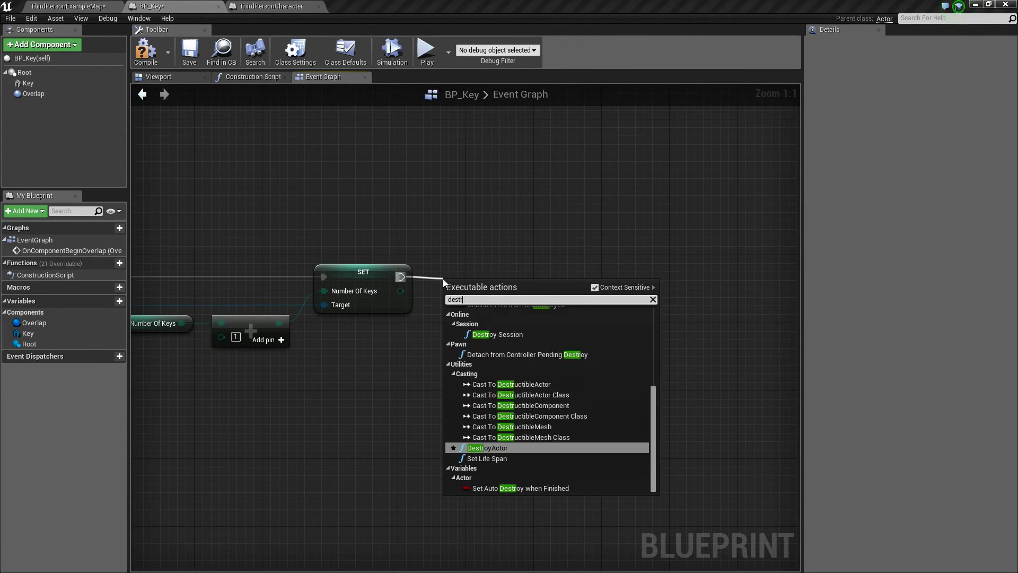
text(oy)
key(Up)
key(Return)
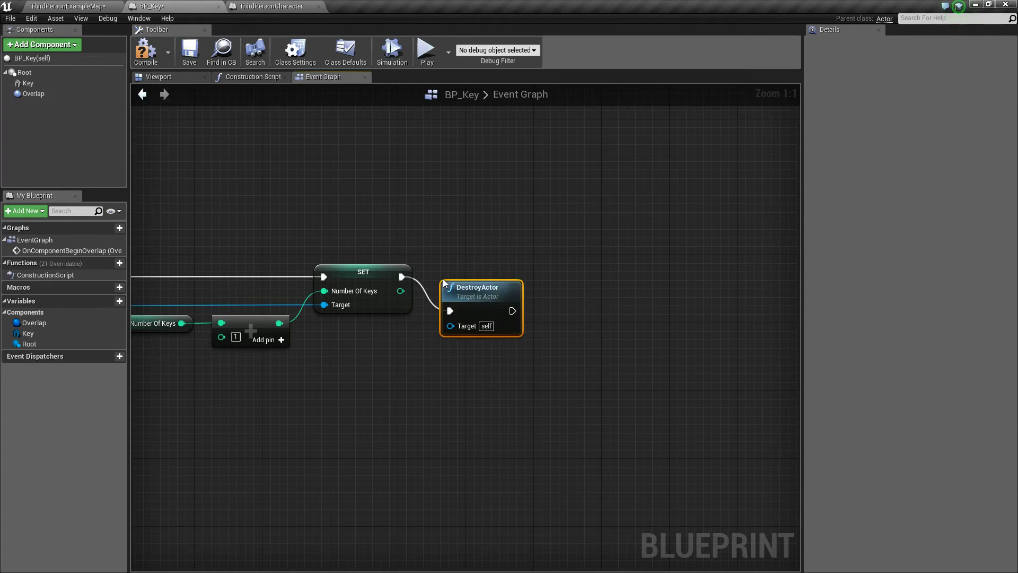
drag(496, 295, 495, 260)
right_drag(309, 201, 453, 202)
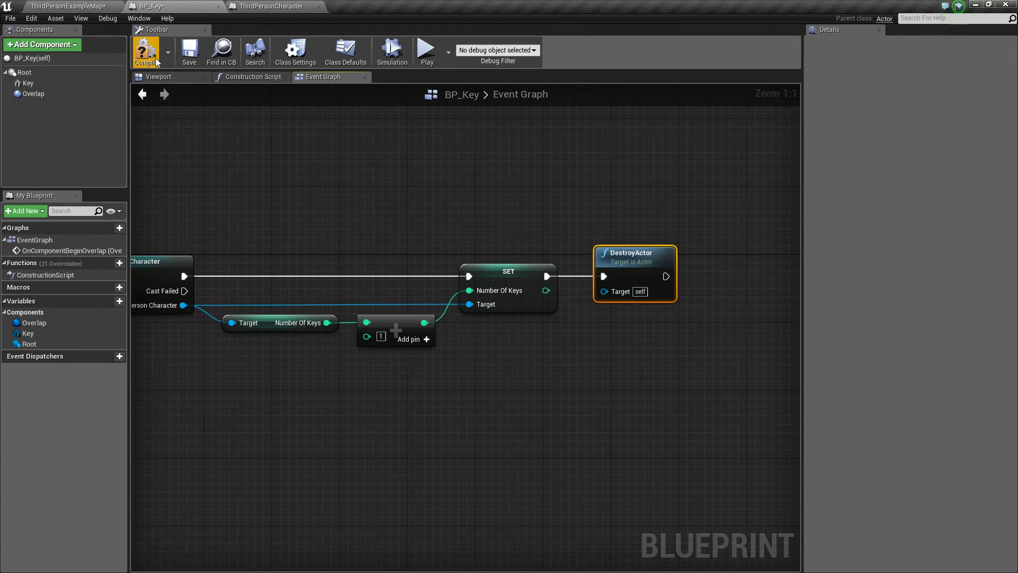
click(196, 53)
right_drag(206, 217, 344, 216)
scroll(343, 216, down, 2)
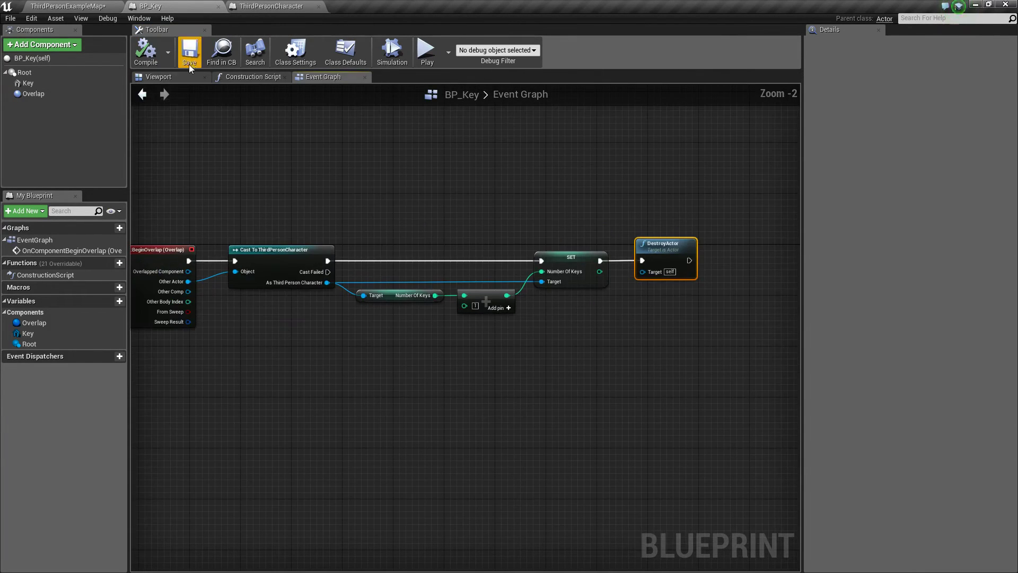
Save the ThirdPersonExampleMap level, place a BP_Key actor near the character, and raise it to about Z 260 cm
click(97, 7)
click(173, 40)
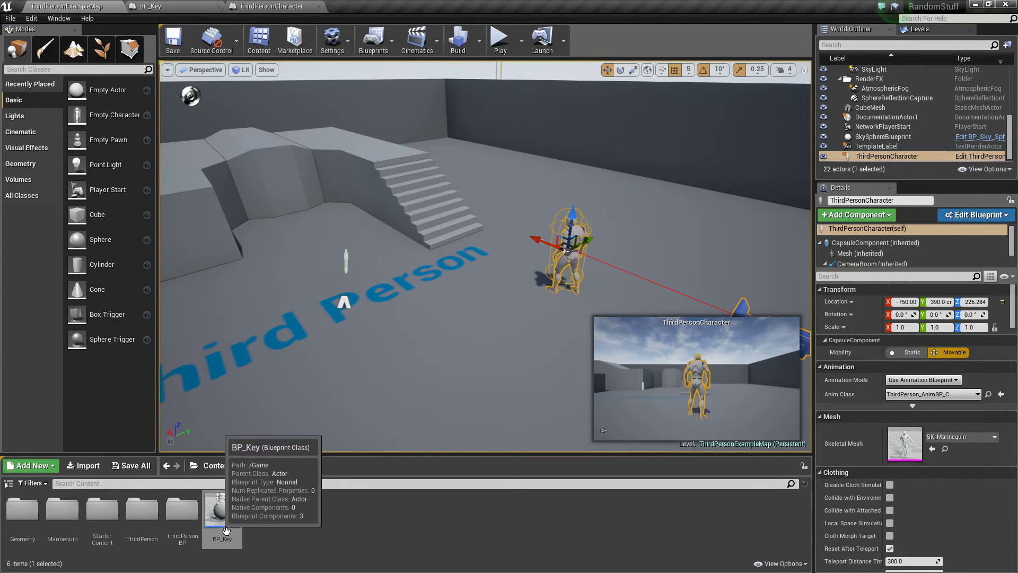
drag(222, 509, 556, 215)
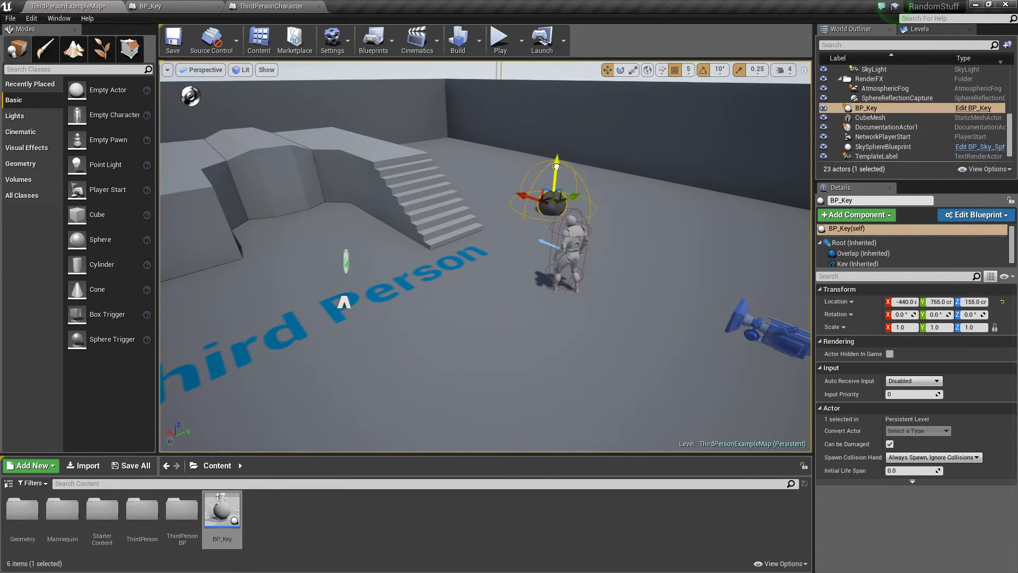
Play the level and walk the character into the key to test the pickup and the printed key count
click(499, 37)
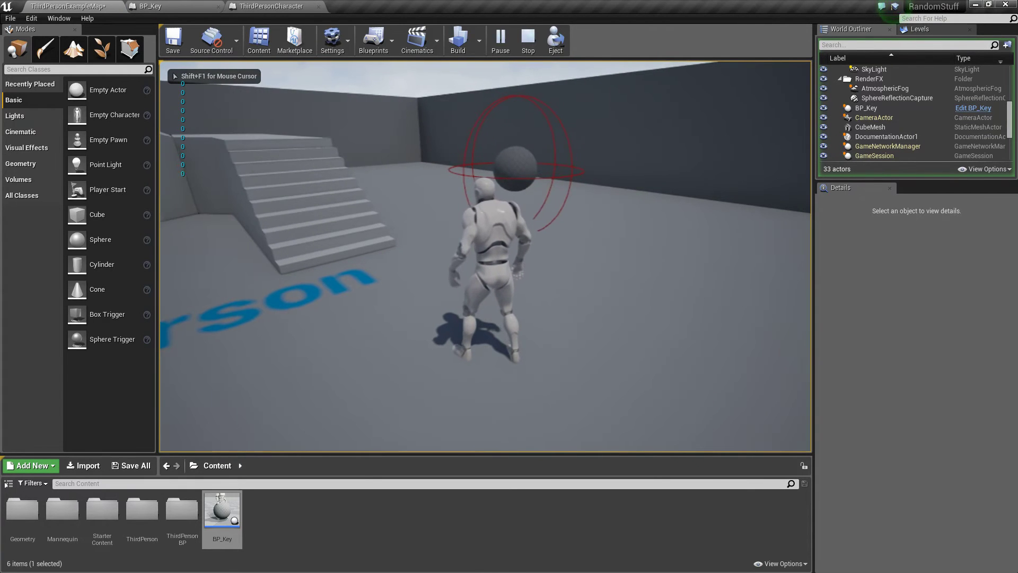
key(w)
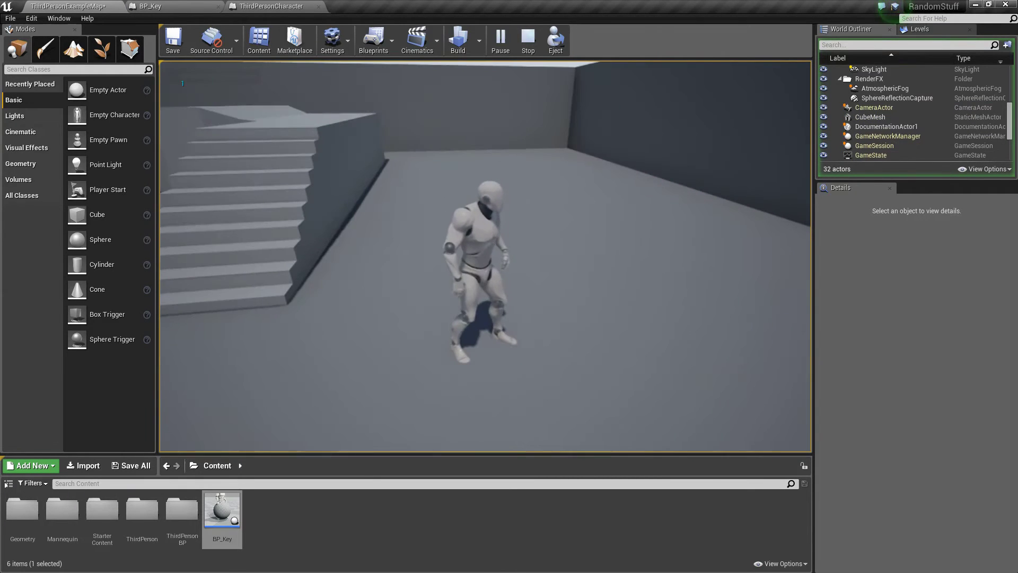
key(Escape)
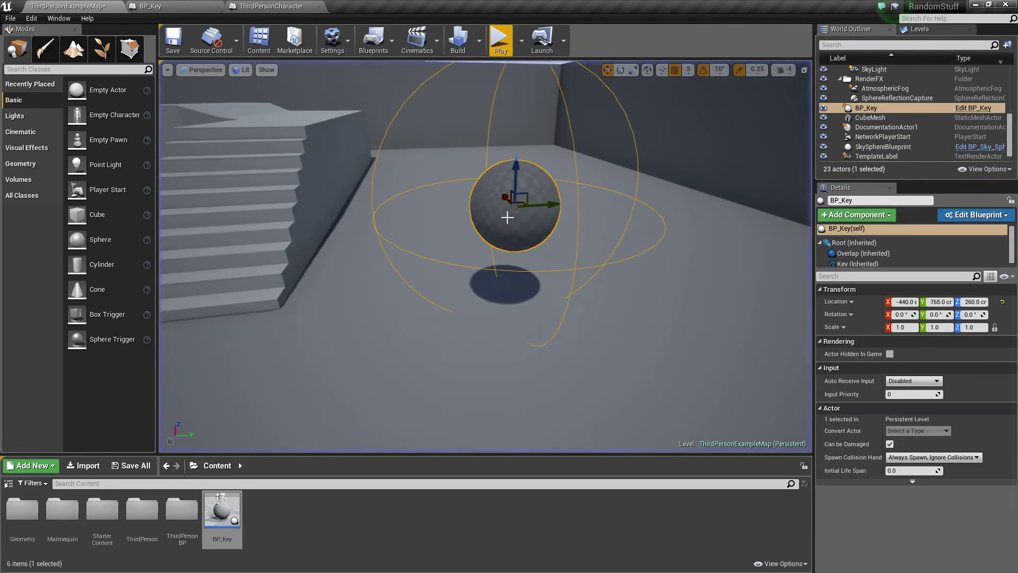
Create an Actor blueprint class named BP_LevelTransition in the Content folder
right_drag(502, 253, 456, 254)
key(s)
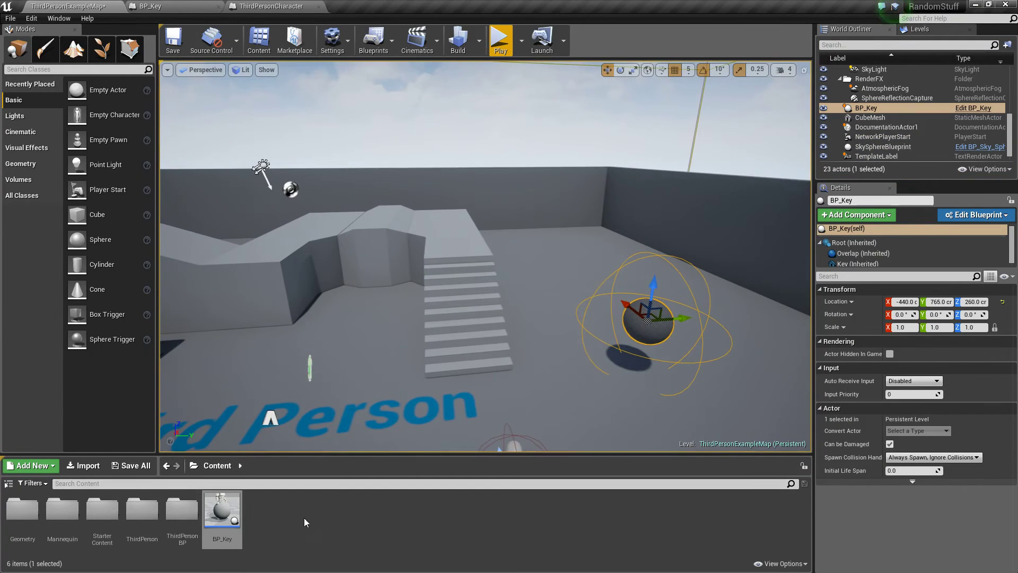
click(303, 519)
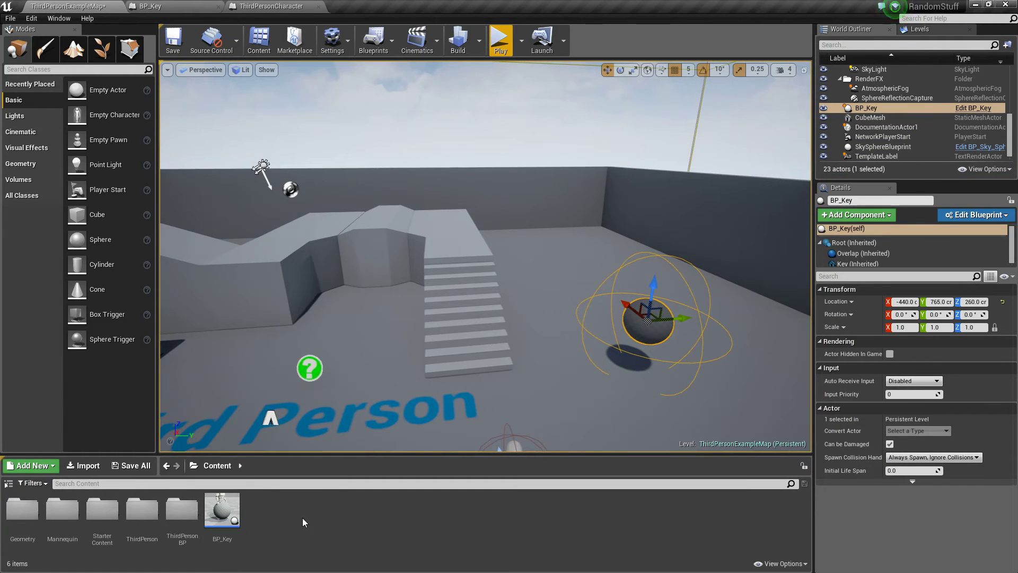
right_click(270, 515)
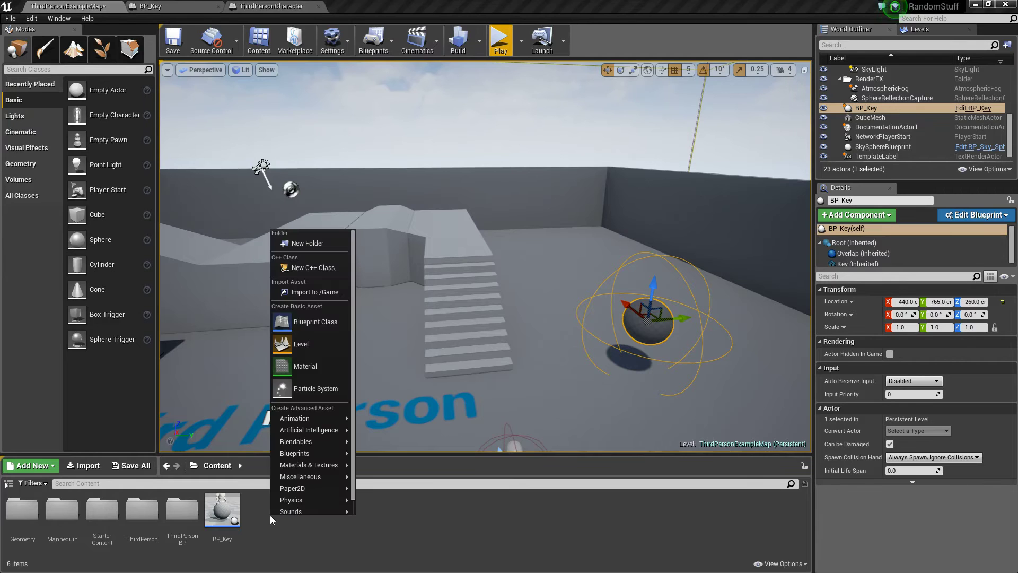
click(315, 320)
click(411, 192)
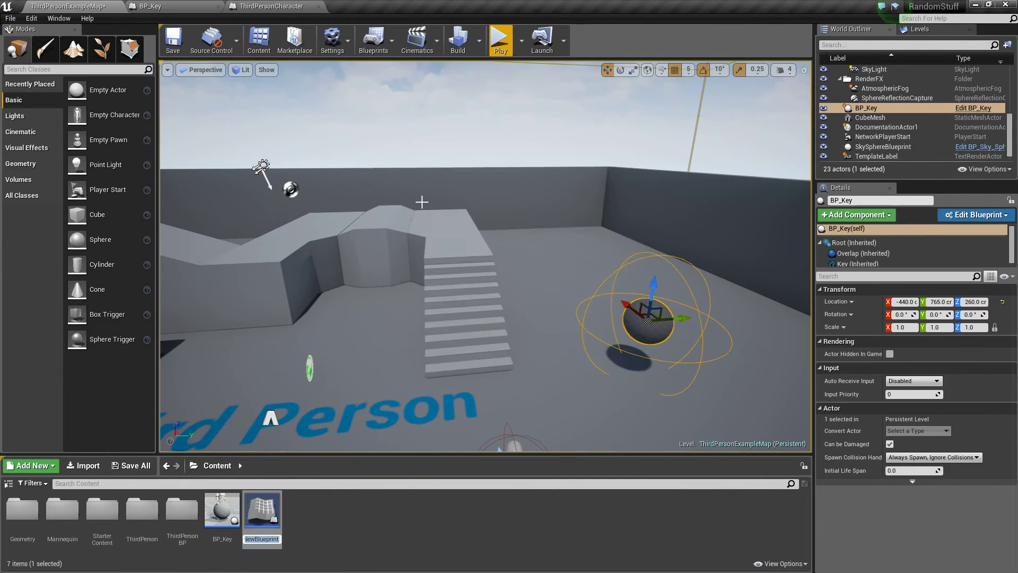
text(BP_LevelTransition)
key(Return)
Open the BP_LevelTransition blueprint and add a Scene component named Root
double_click(262, 510)
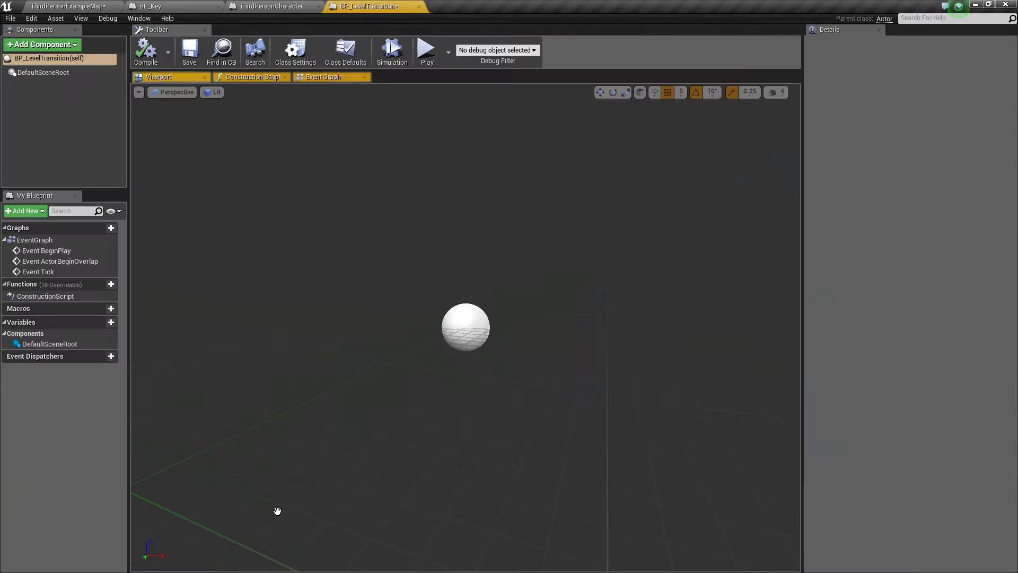
click(42, 44)
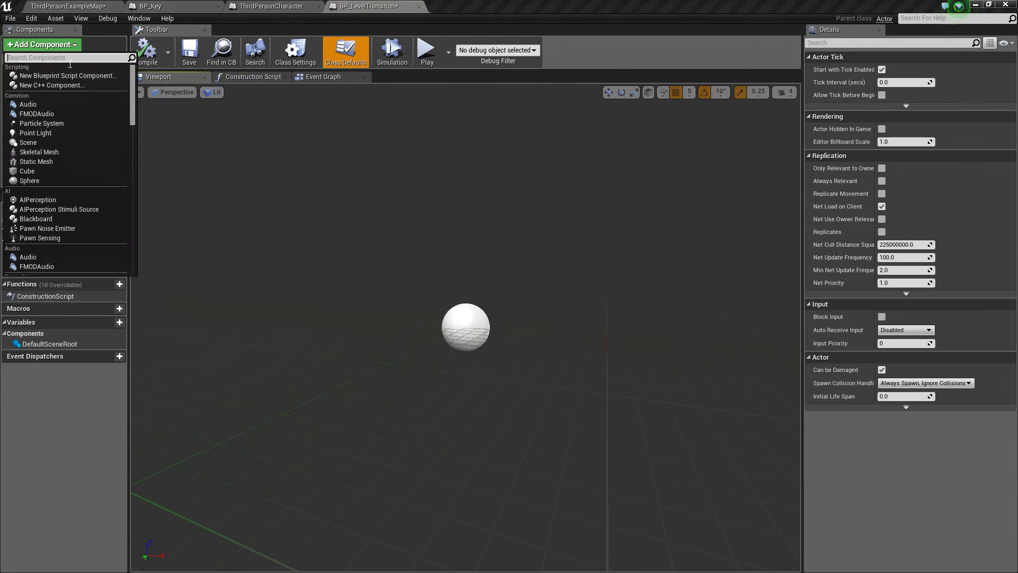
text(scen)
click(56, 103)
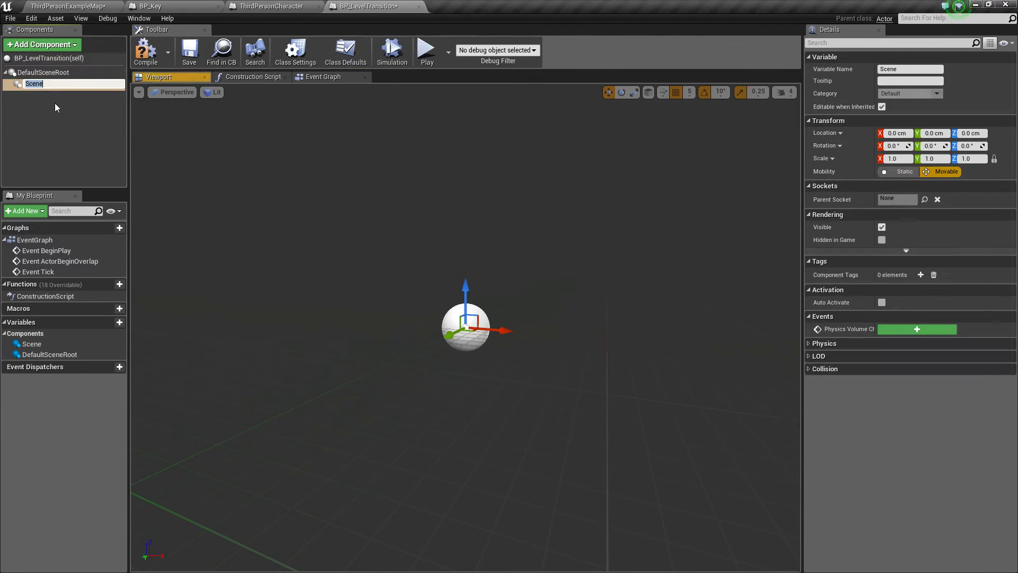
text(Root)
key(Return)
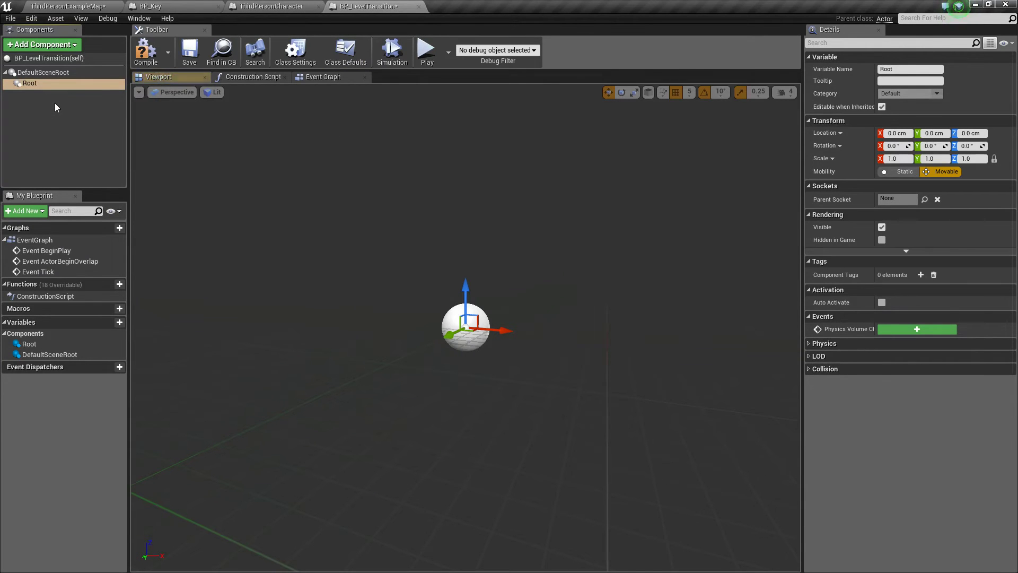
Replace DefaultSceneRoot with the Root component, and compile and save the blueprint
drag(56, 86, 51, 72)
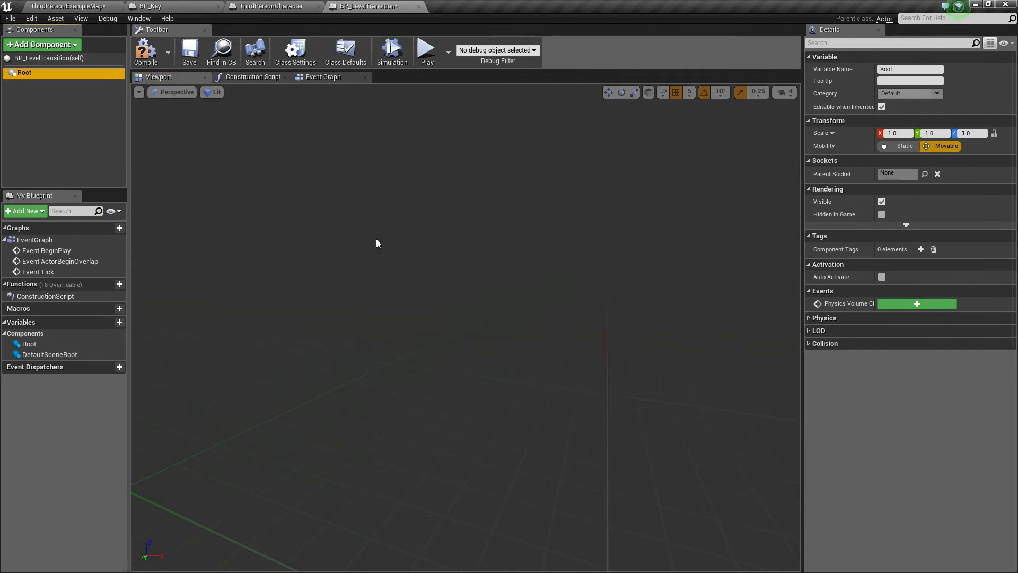
click(146, 51)
click(189, 51)
Add a Static Mesh component named Door under Root
click(73, 47)
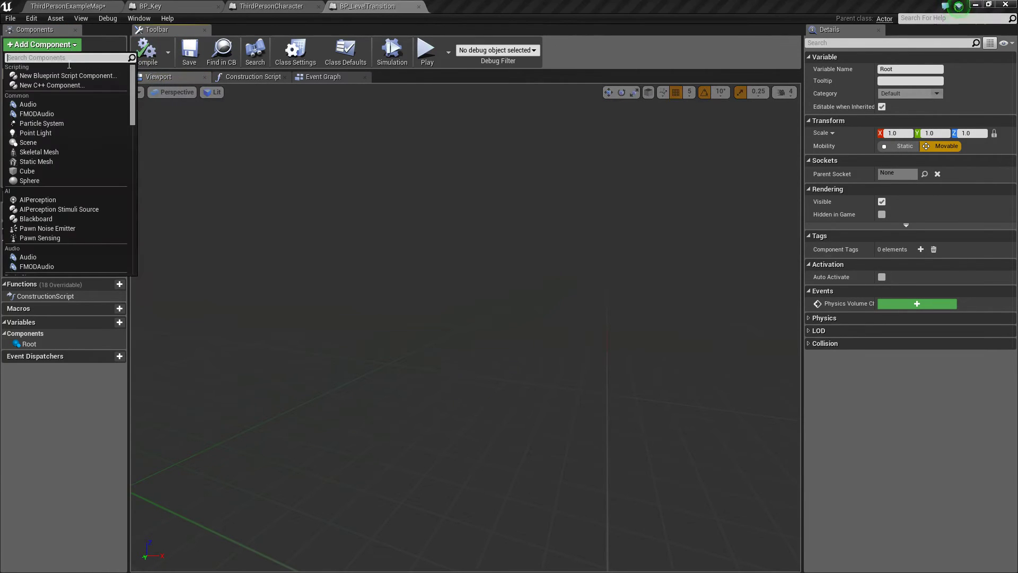
text(static)
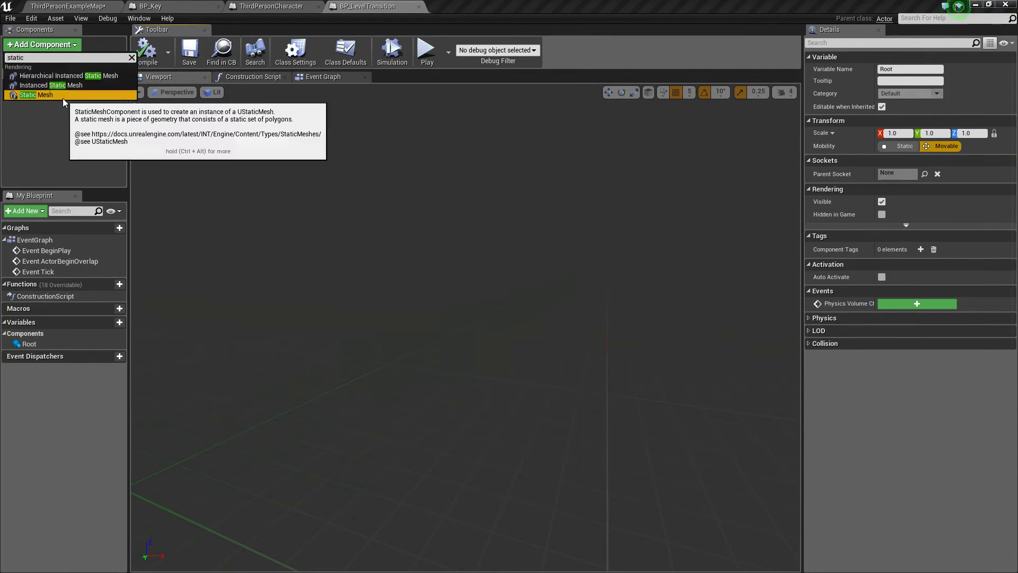
click(63, 96)
text(Door)
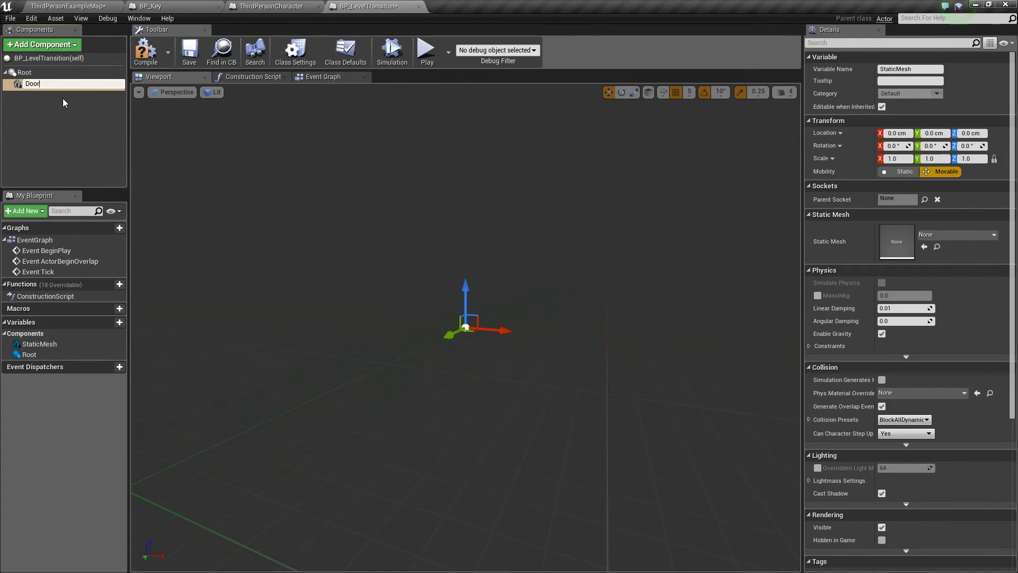
key(Return)
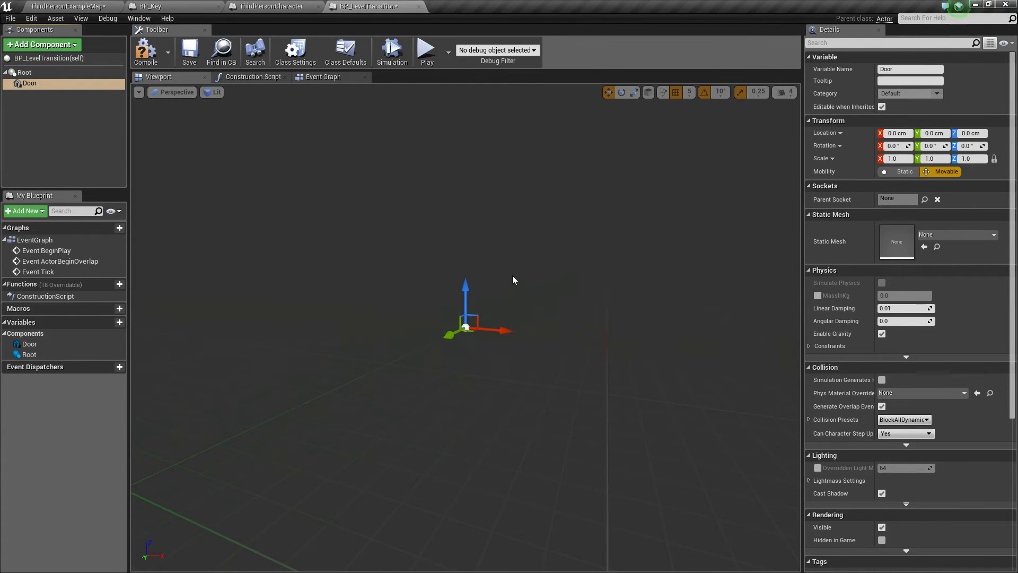
Assign the SM_Door mesh to the Door component, and compile and save the blueprint
click(950, 235)
text(door)
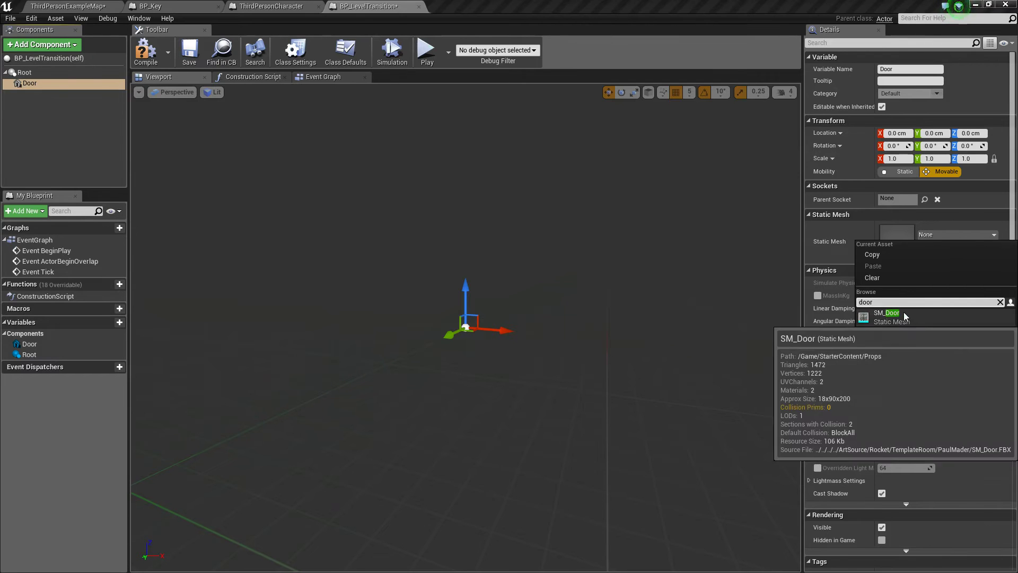
click(903, 312)
right_drag(584, 313, 446, 289)
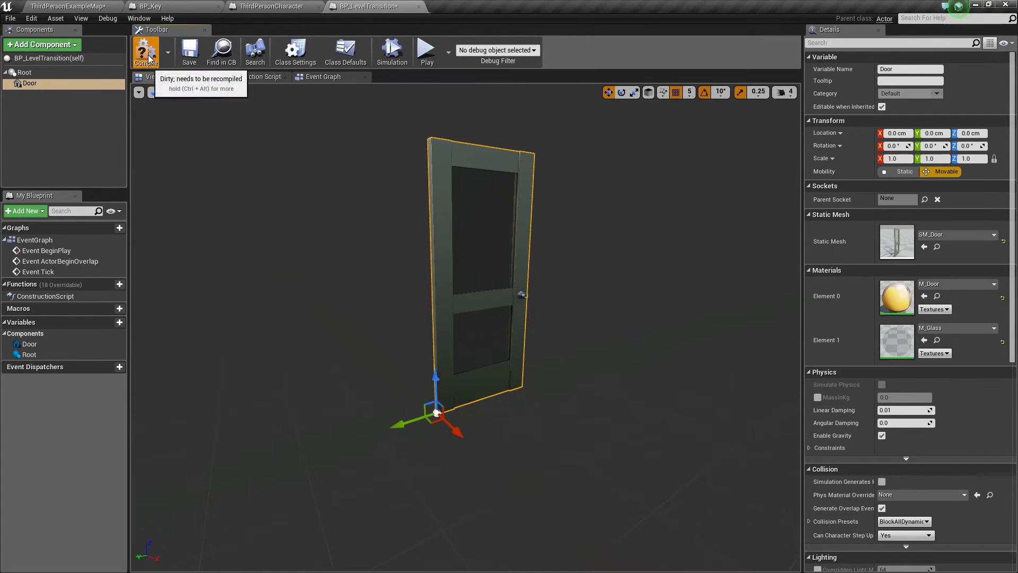
click(189, 51)
Add a Box Collision component named Overlap under Root
click(68, 44)
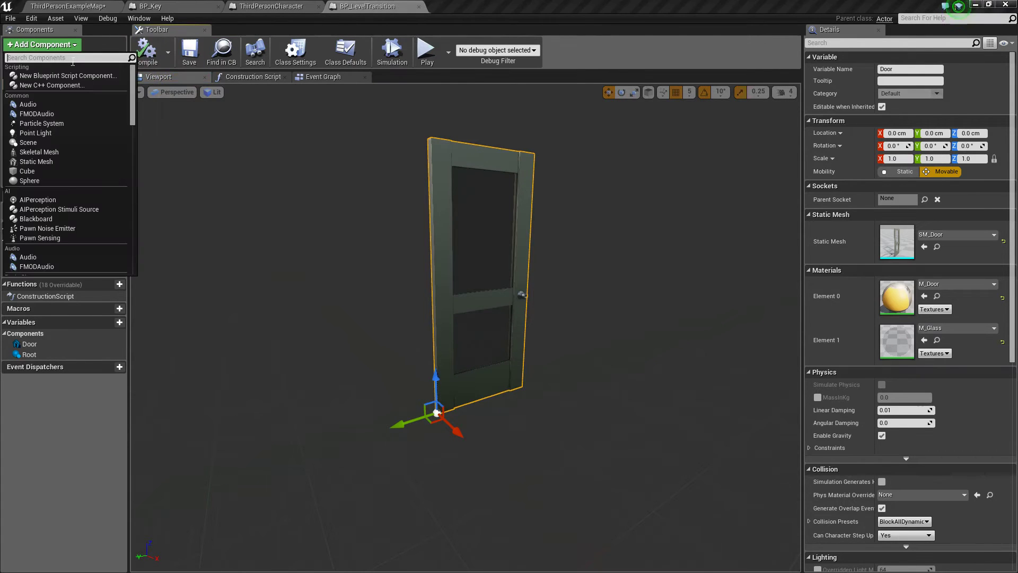
text(b)
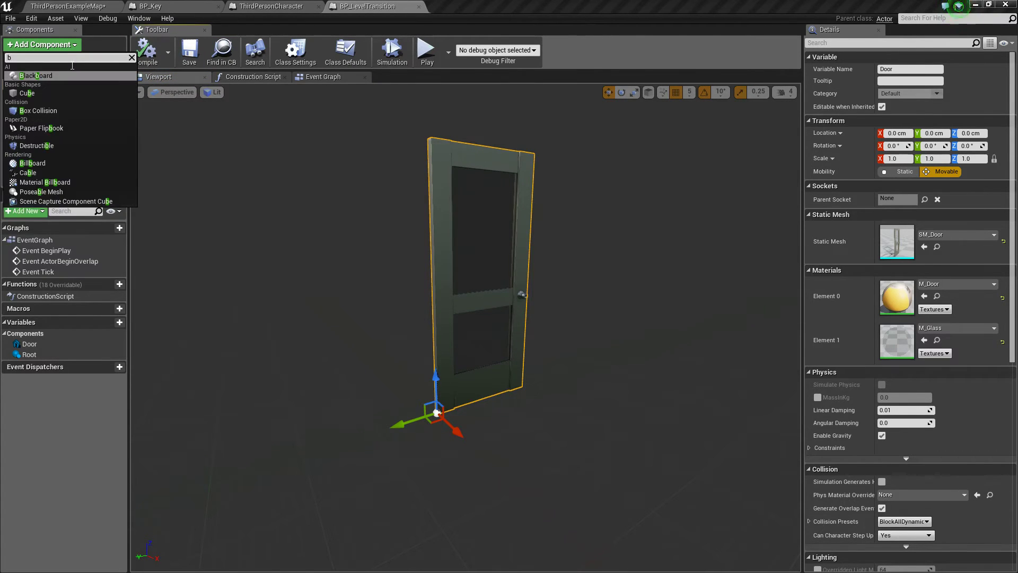
text(ox)
click(78, 74)
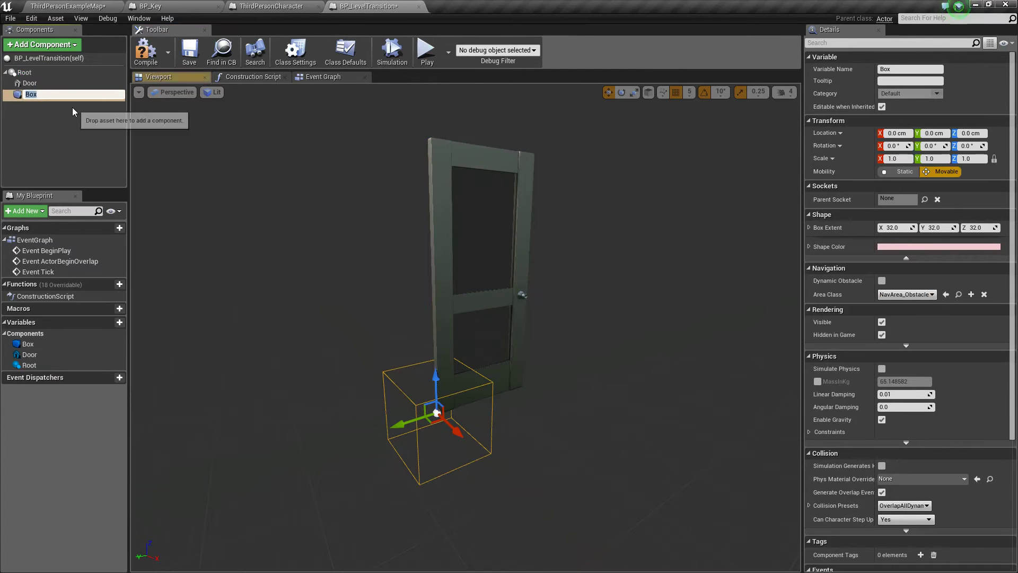
text(Overlap)
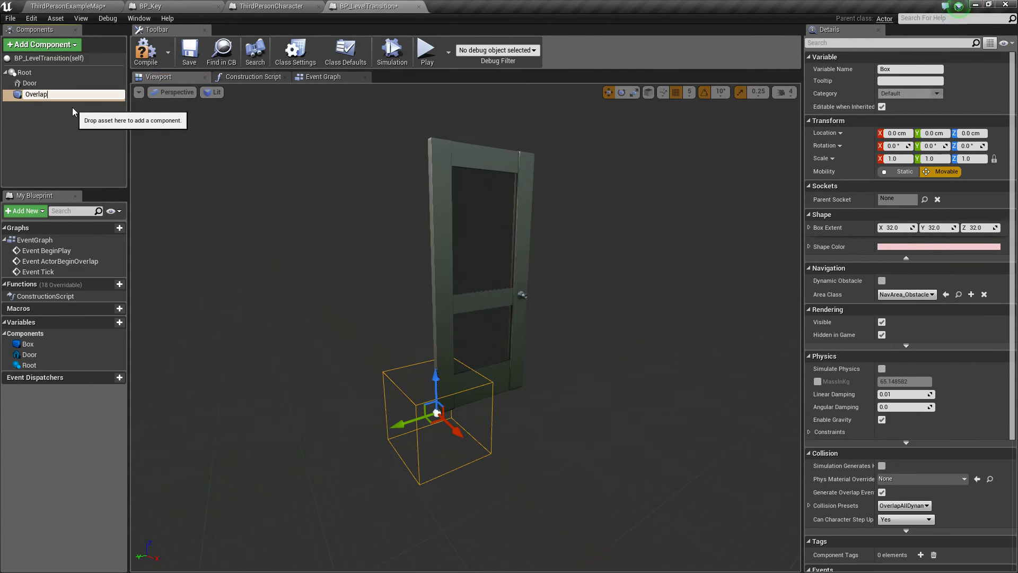
key(Return)
Move the Door component along Y to 45 cm so it is centred on the root
right_drag(387, 290, 540, 296)
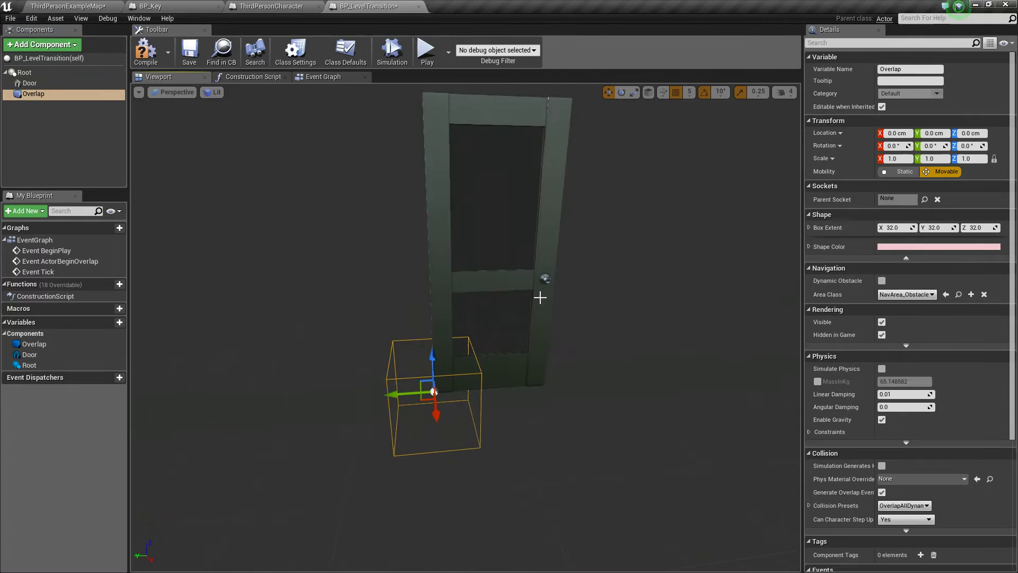
click(540, 297)
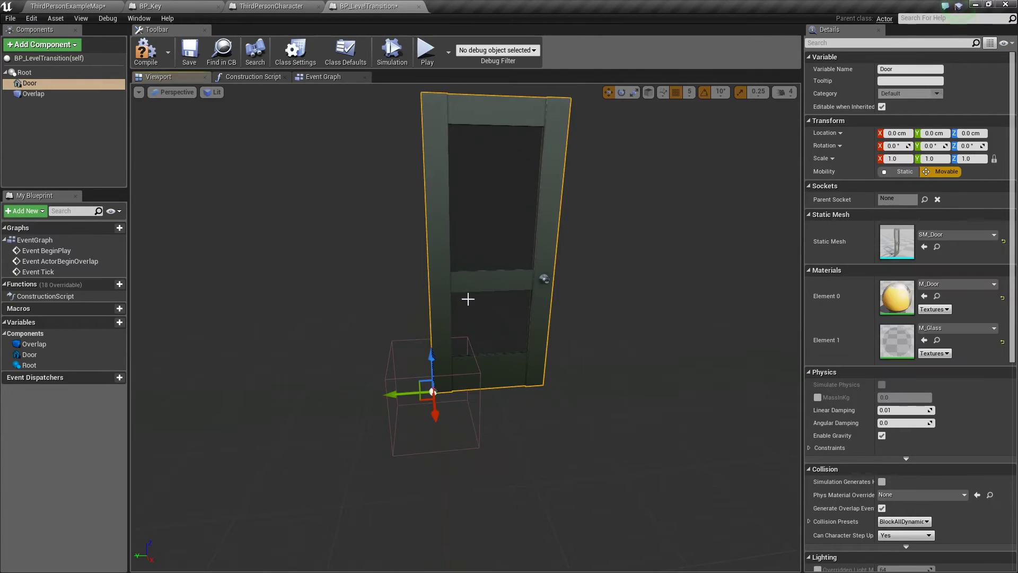
click(191, 50)
drag(405, 394, 336, 398)
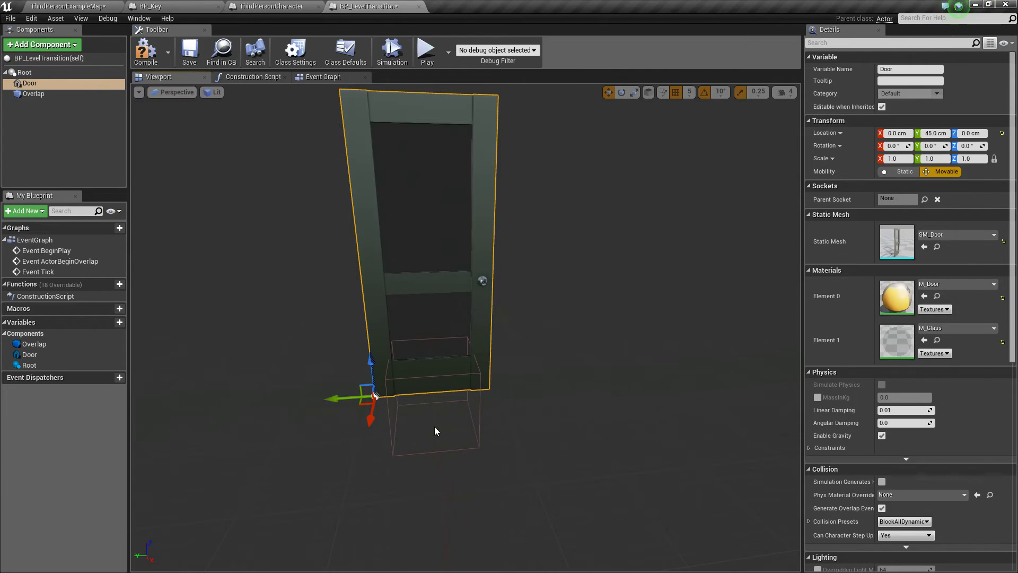
Raise the Overlap box to a Z location of 110 cm
right_drag(404, 407, 498, 407)
click(34, 94)
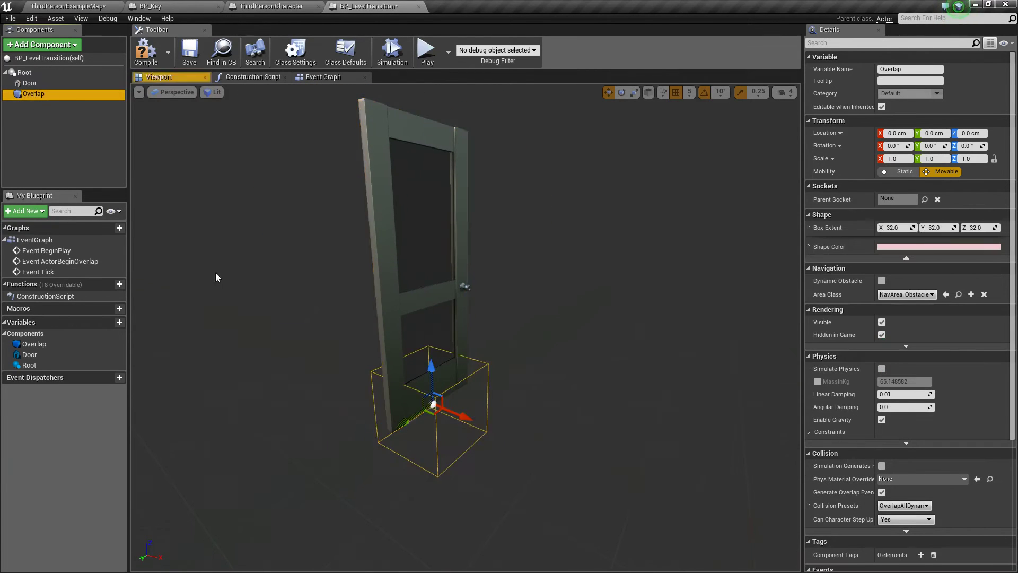
right_drag(315, 377, 372, 377)
drag(436, 354, 431, 204)
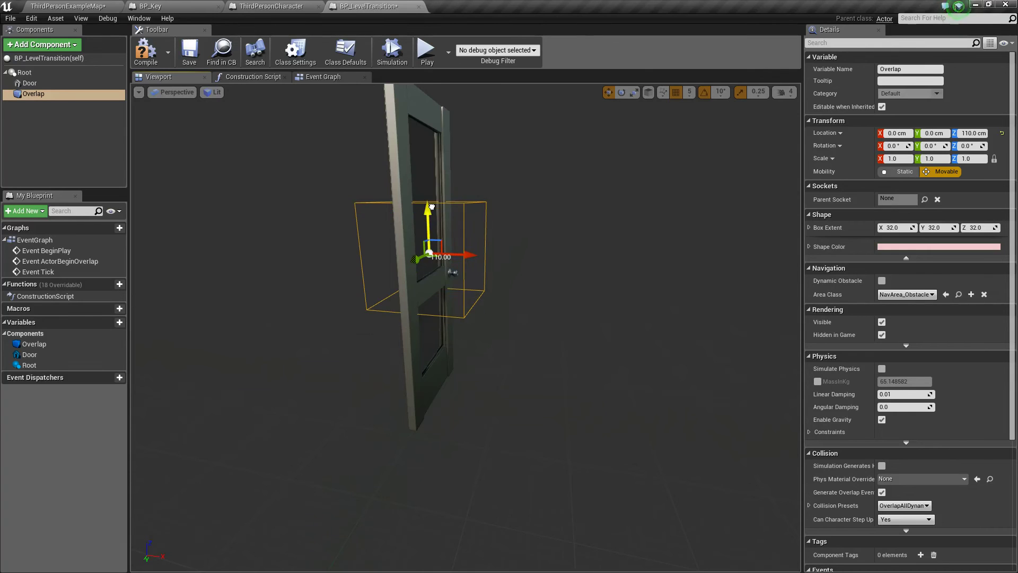
Set the Overlap box extent to X 50, Y 50 and Z 100
right_drag(431, 204, 523, 233)
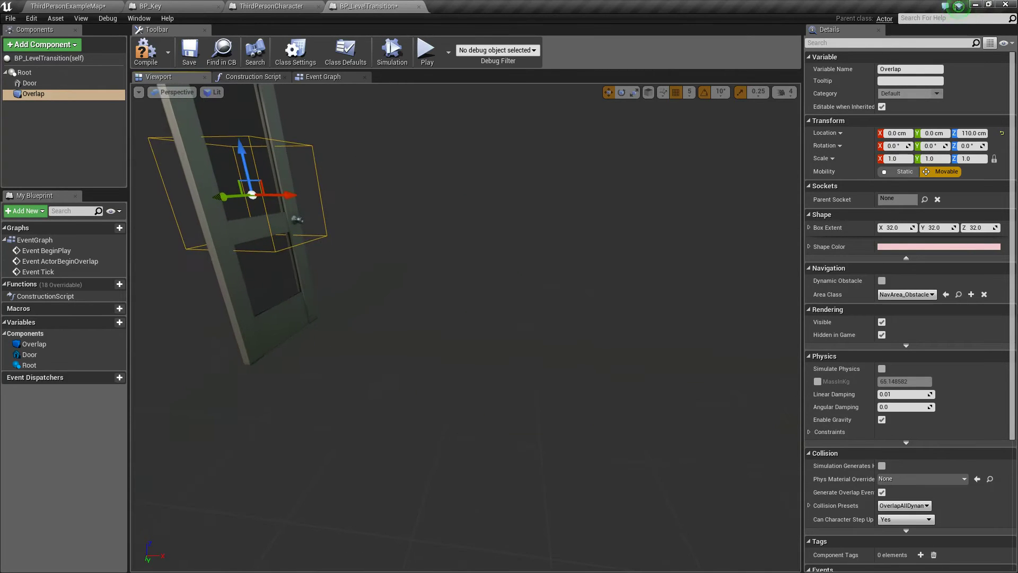
right_drag(534, 287, 498, 272)
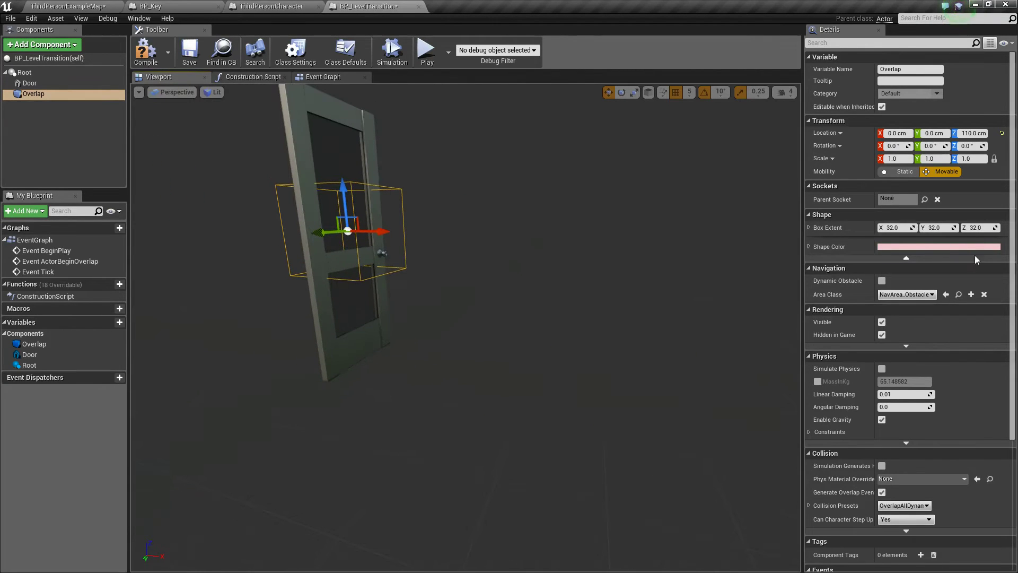
click(809, 227)
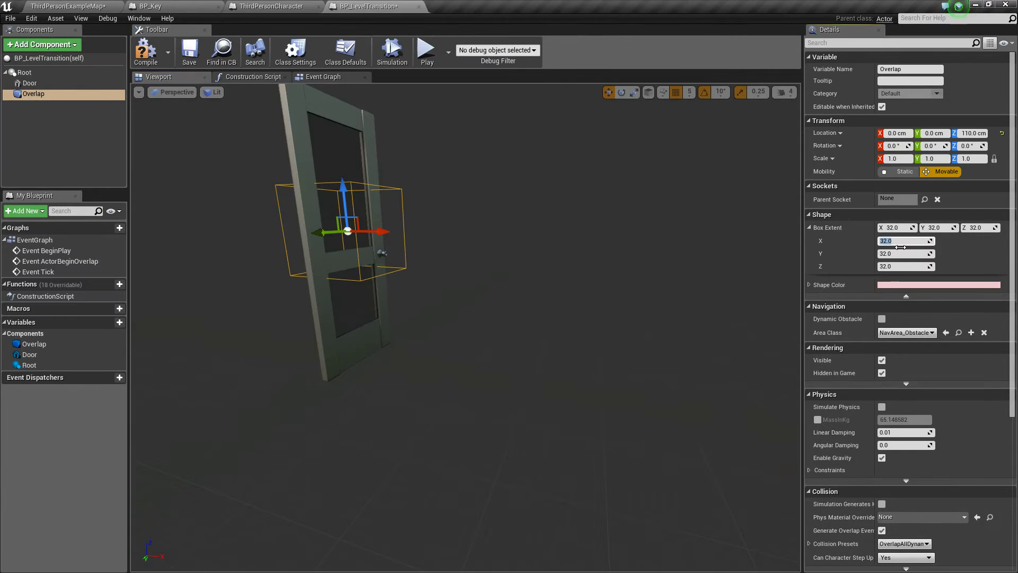
text(50)
key(Return)
click(901, 254)
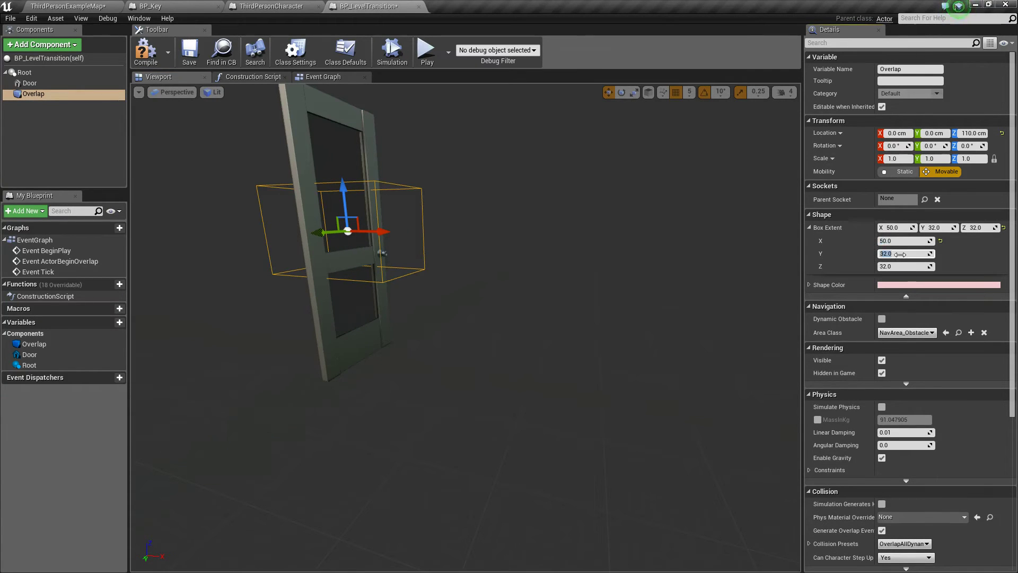
text(50)
key(Return)
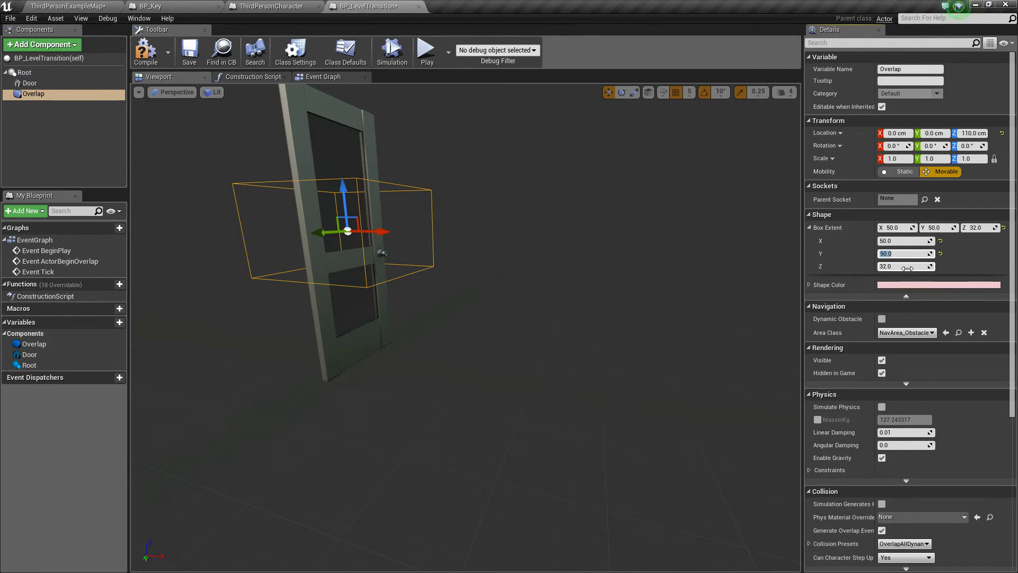
click(907, 267)
text(100)
key(Return)
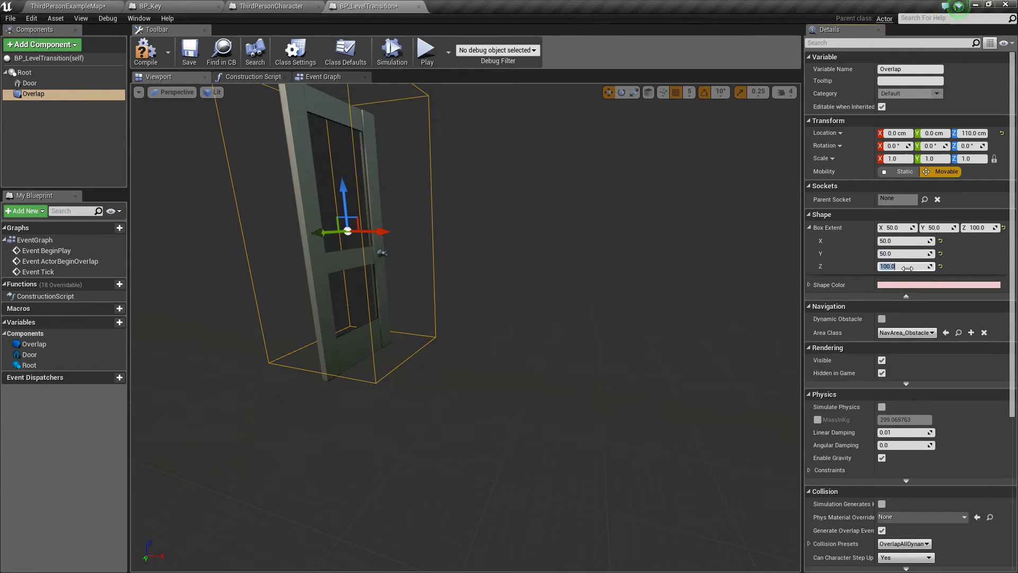
Move the Overlap box to X 45 cm and Z 100 cm in front of the door, then compile and save
right_drag(549, 365, 540, 340)
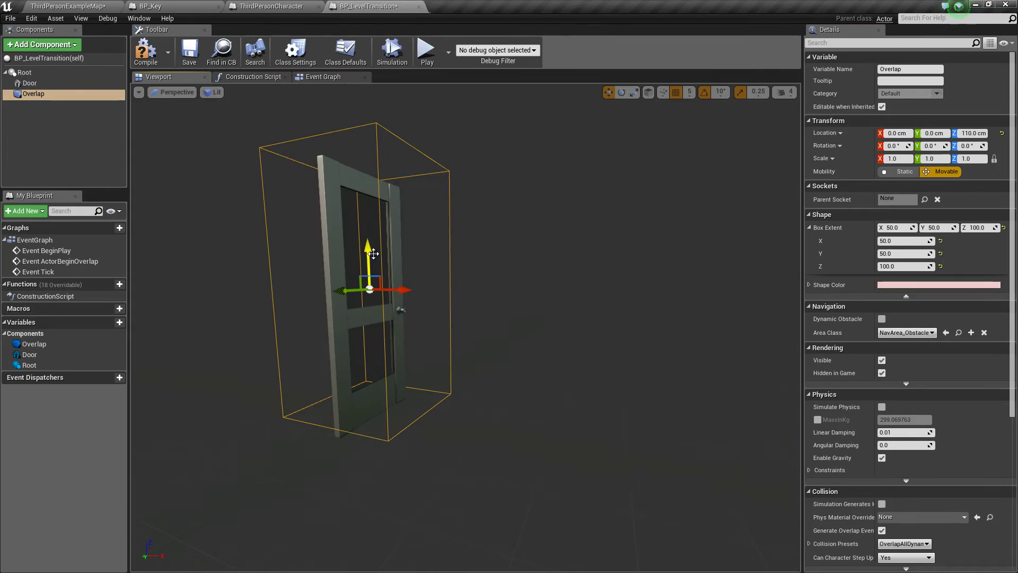
drag(374, 254, 368, 260)
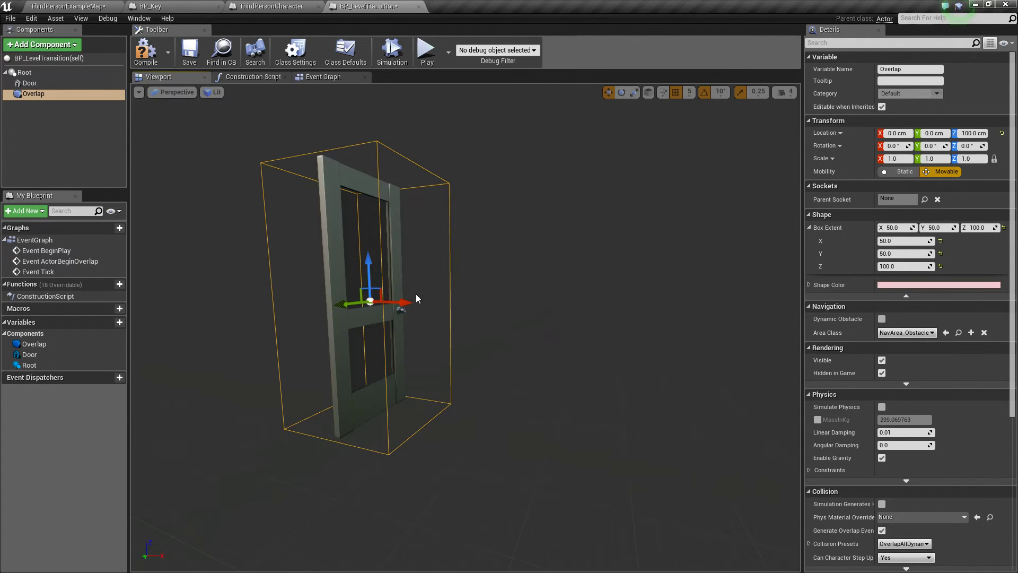
drag(405, 303, 456, 319)
right_drag(457, 320, 435, 308)
click(145, 53)
click(186, 56)
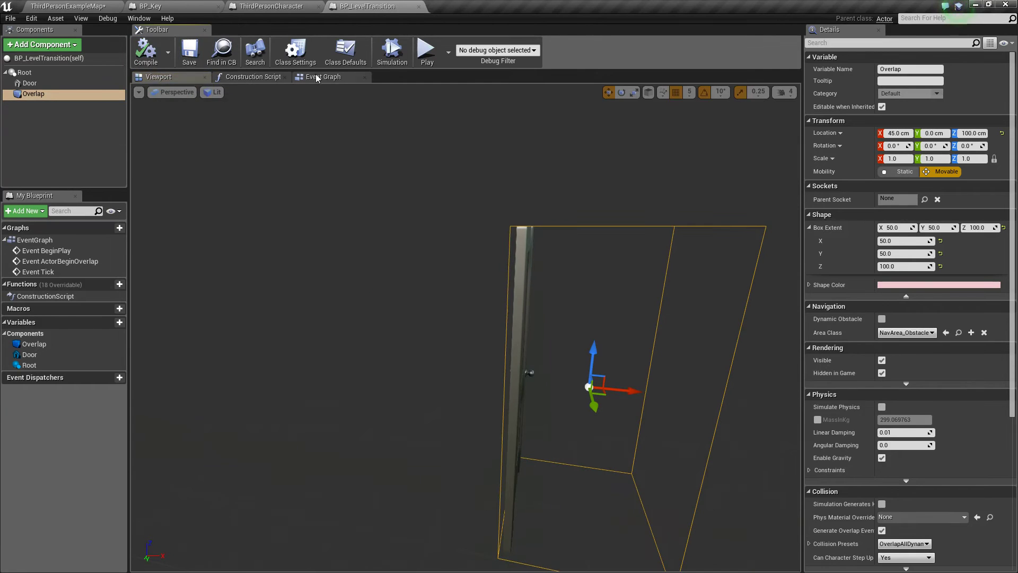
Delete the three default event nodes from the BP_LevelTransition Event Graph
click(324, 76)
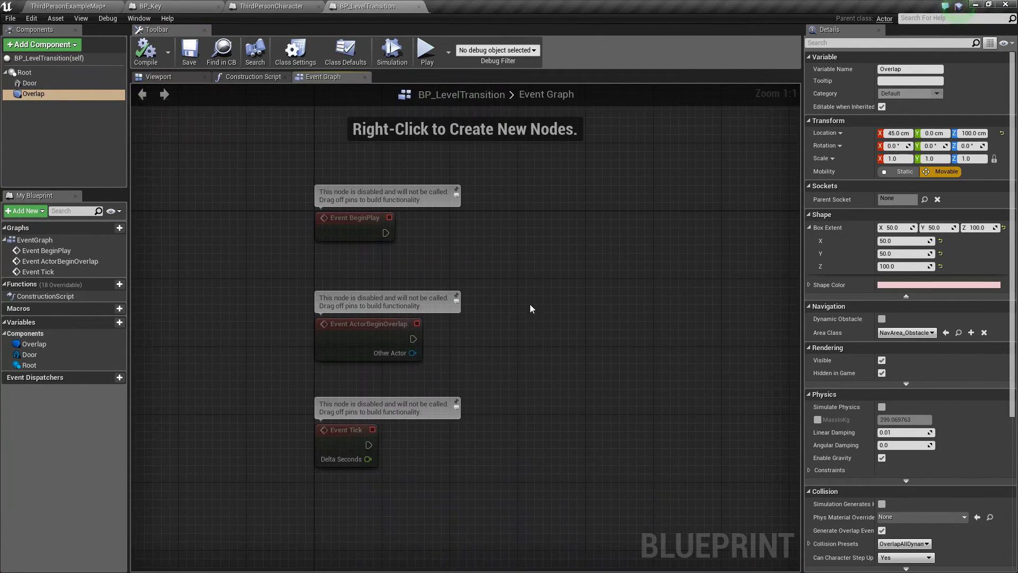
drag(598, 180, 289, 565)
key(Delete)
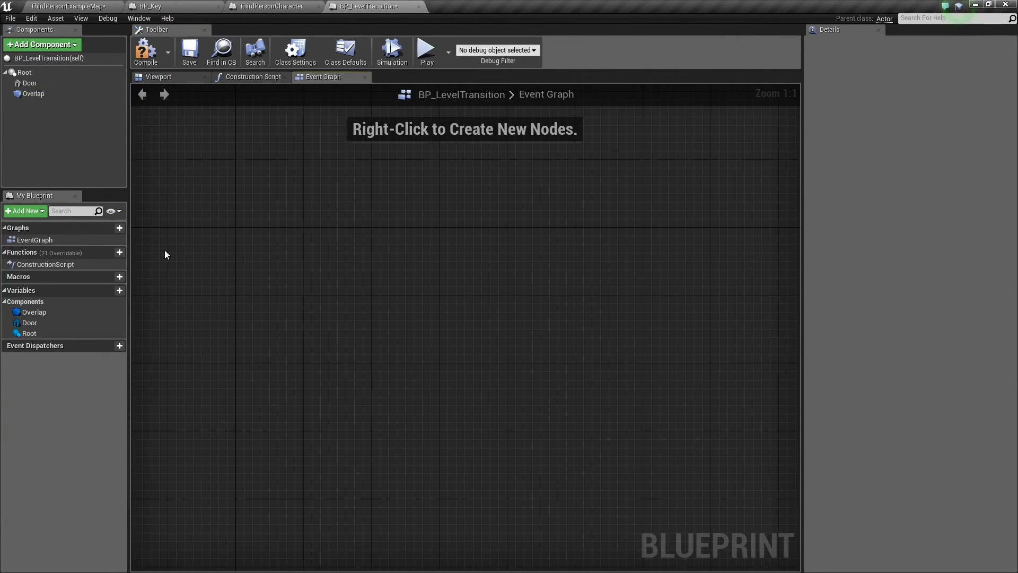
Add an OnComponentBeginOverlap event for the Overlap component to the Event Graph
click(33, 93)
right_click(37, 95)
mouse_move(97, 100)
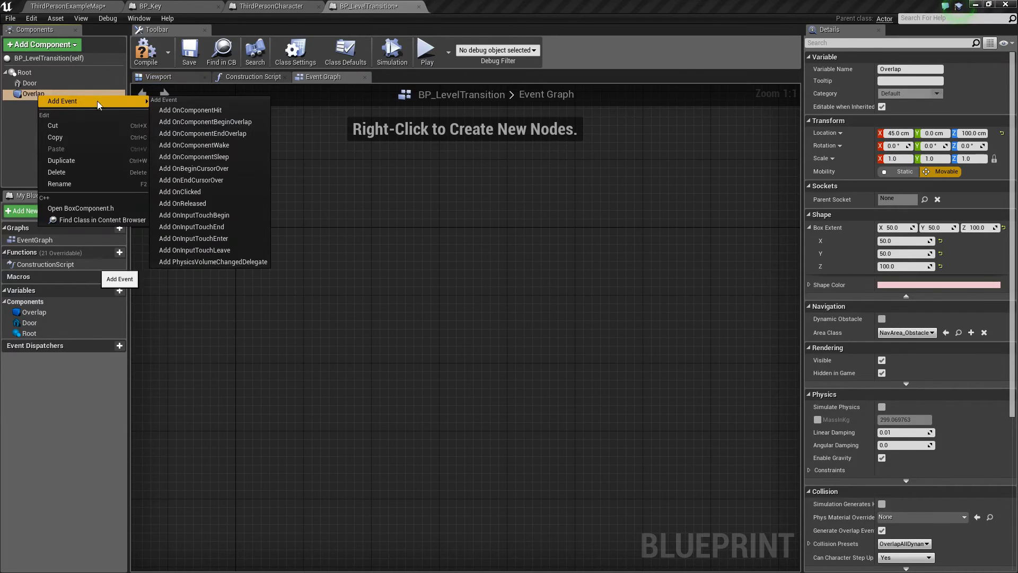
click(216, 123)
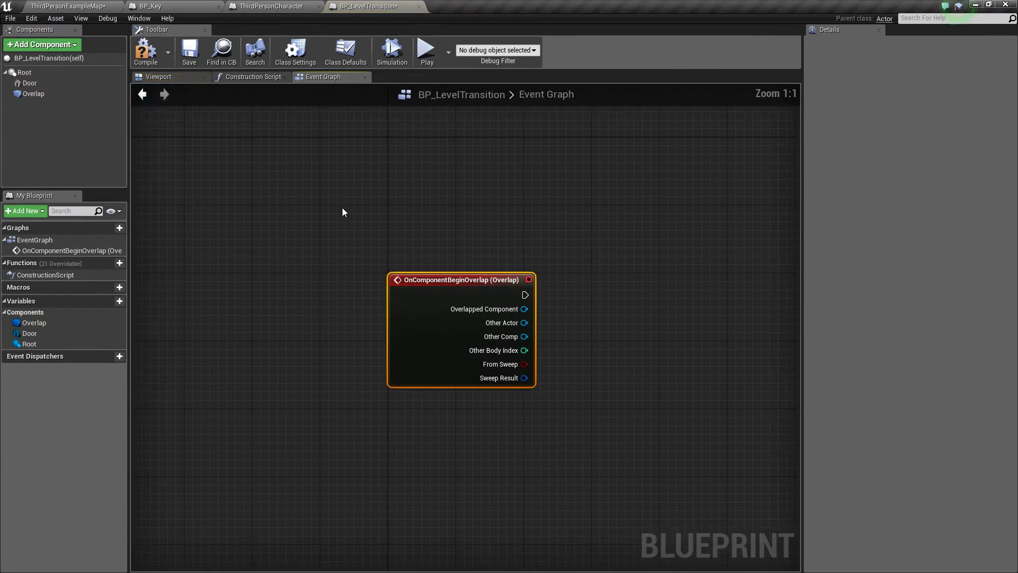
drag(325, 388, 322, 261)
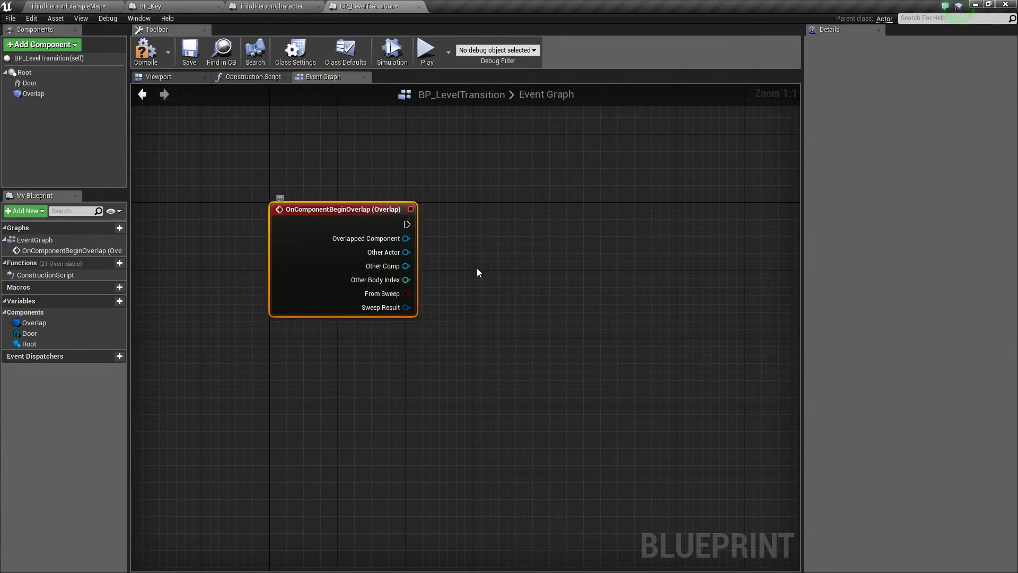
Cast the overlap event's Other Actor to ThirdPersonCharacter and line the cast node up beside the event
right_drag(476, 268, 285, 304)
drag(226, 295, 265, 279)
text(cast to thir)
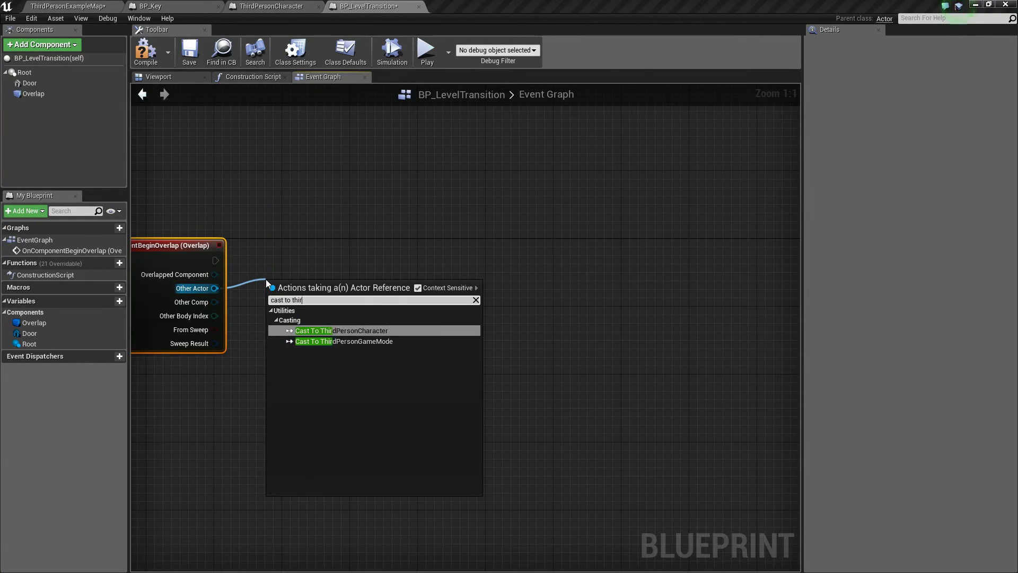
key(Return)
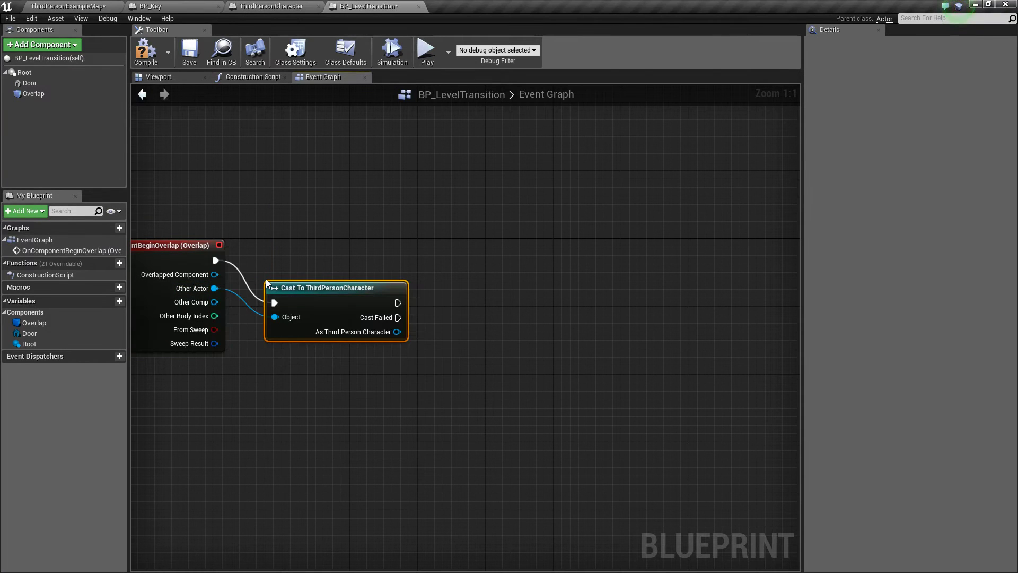
drag(321, 312, 323, 266)
Get Number Of Keys from the cast's As Third Person Character output and place the node beside the cast
right_drag(323, 266, 236, 257)
drag(309, 279, 330, 288)
text(get number)
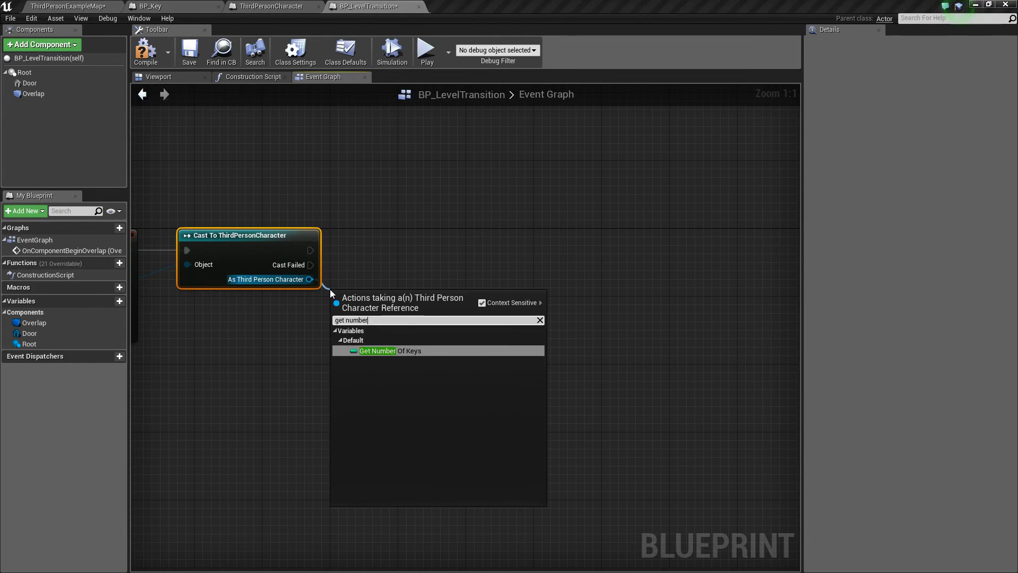
key(Return)
drag(379, 298, 395, 295)
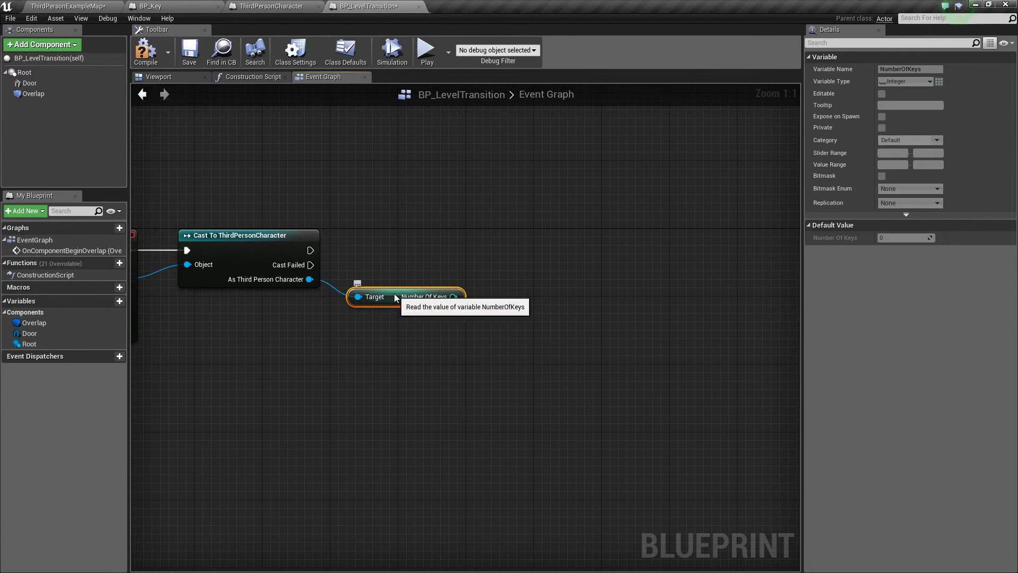
Feed Number Of Keys into a new integer >= integer comparison node
right_drag(417, 323, 359, 318)
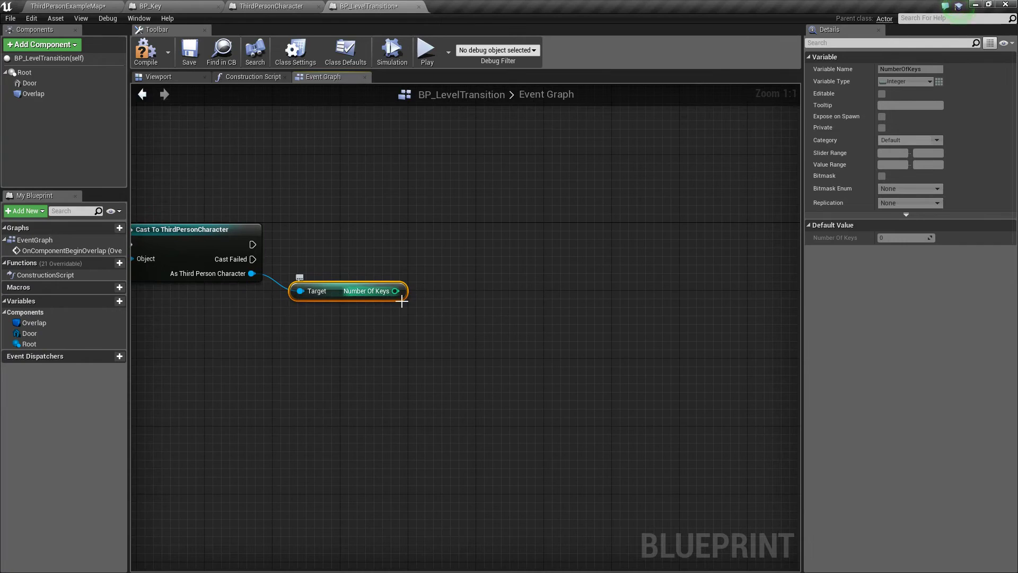
drag(395, 291, 434, 311)
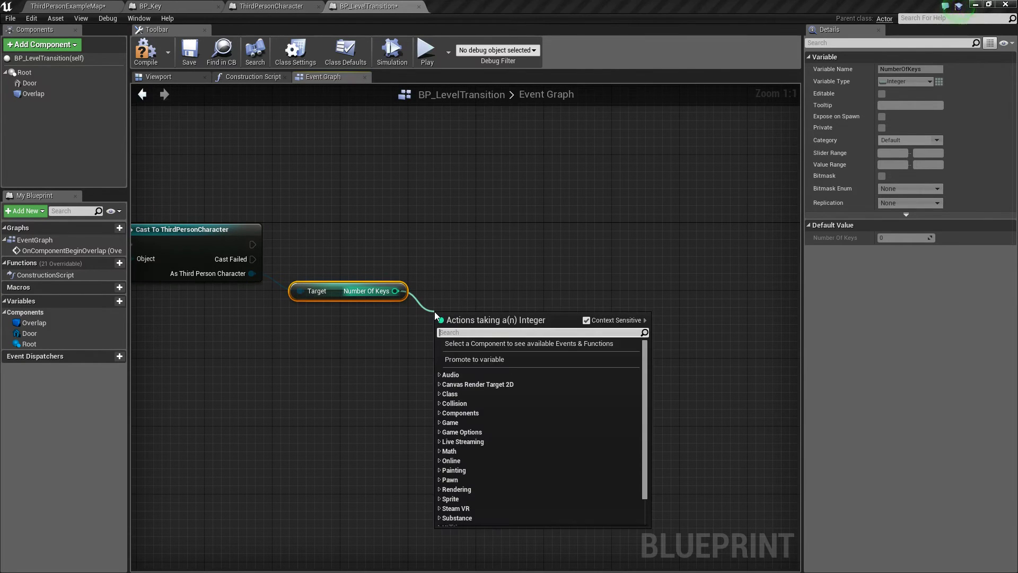
text(>=)
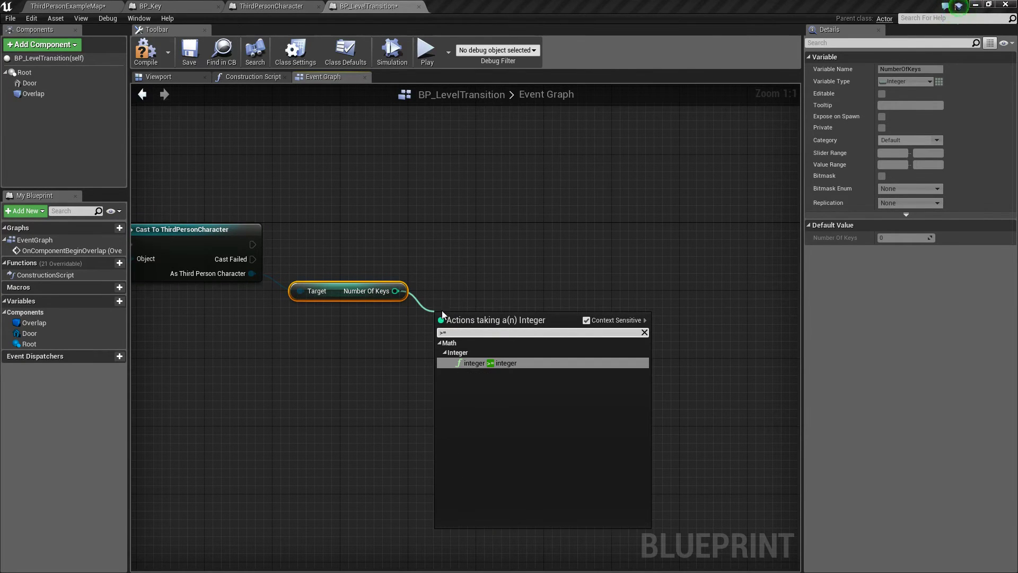
click(491, 362)
right_drag(447, 325, 495, 295)
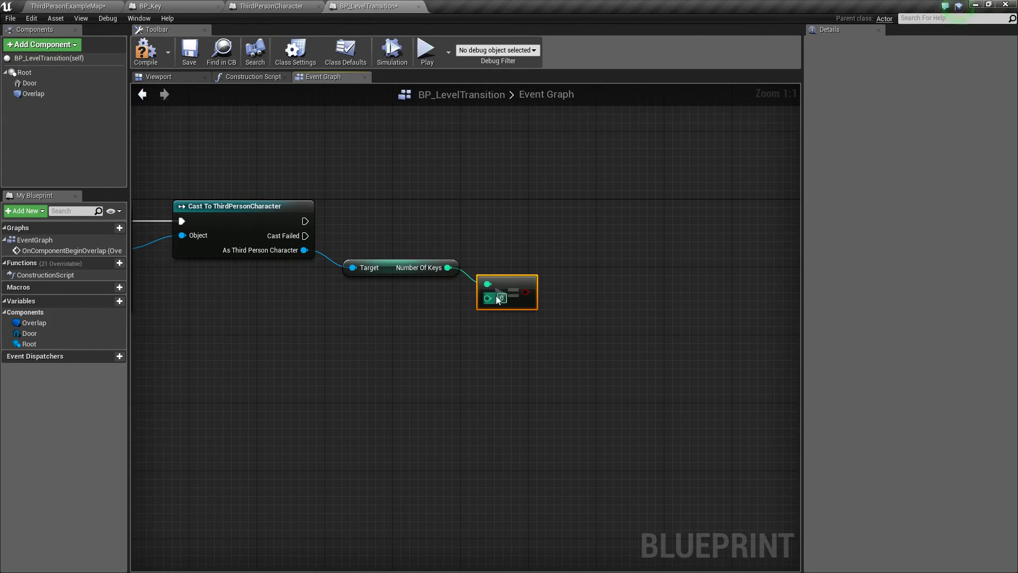
Promote the comparison's second input to an editable variable named RequiredNumberOfKeys and compile the blueprint
right_click(489, 299)
click(531, 316)
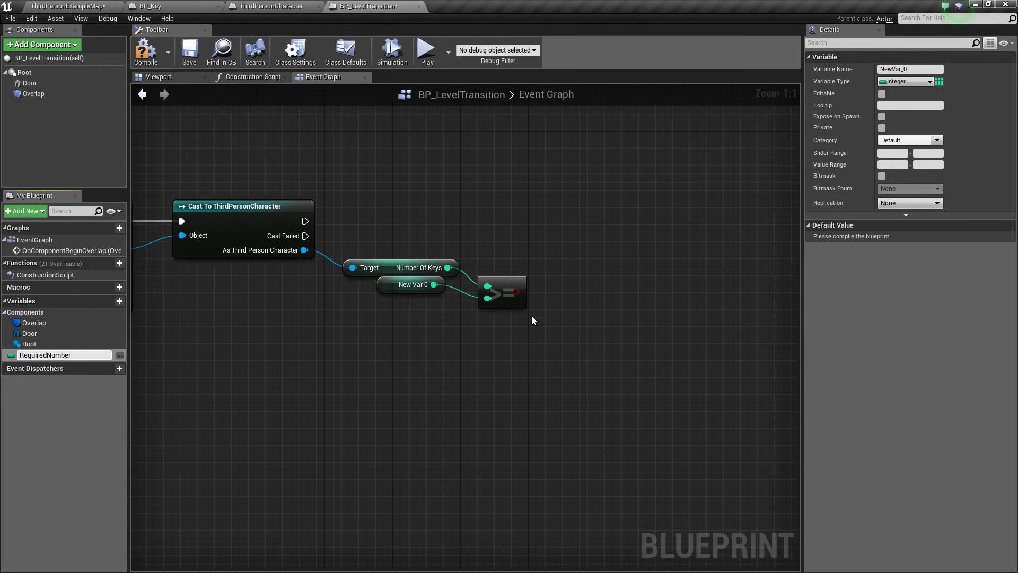
text(RequiredNumberOfKeys)
key(Return)
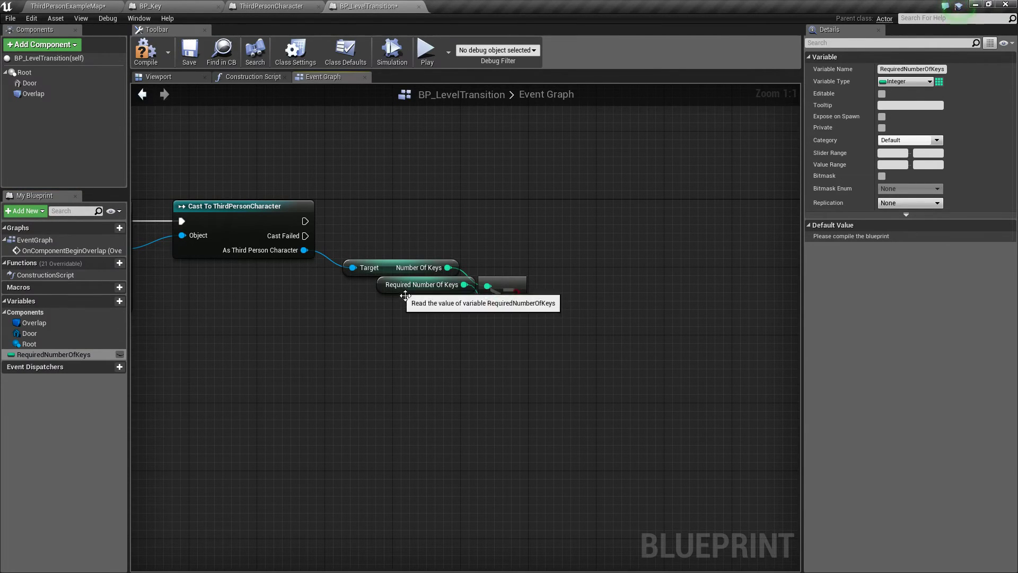
drag(403, 292, 384, 311)
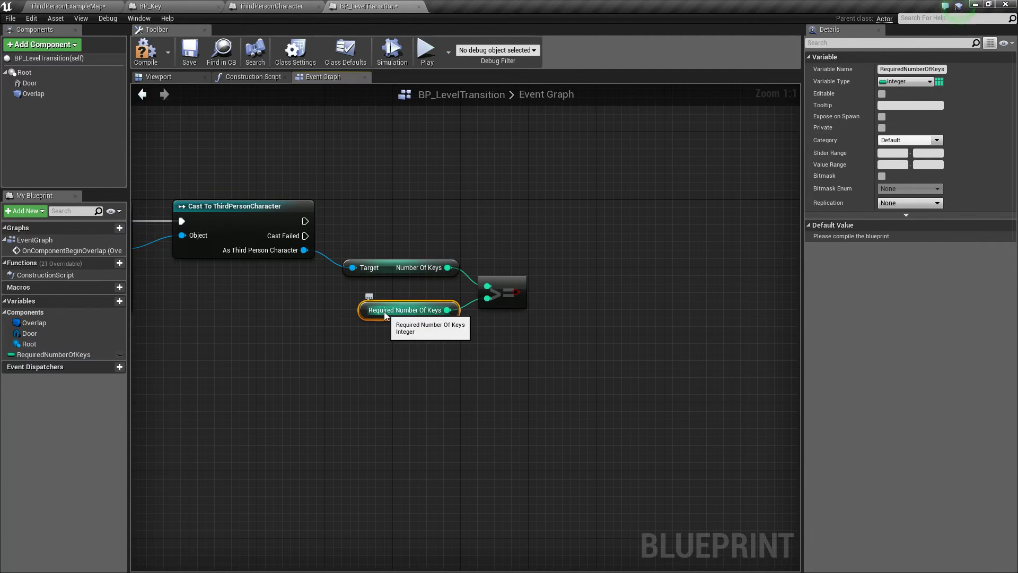
click(120, 355)
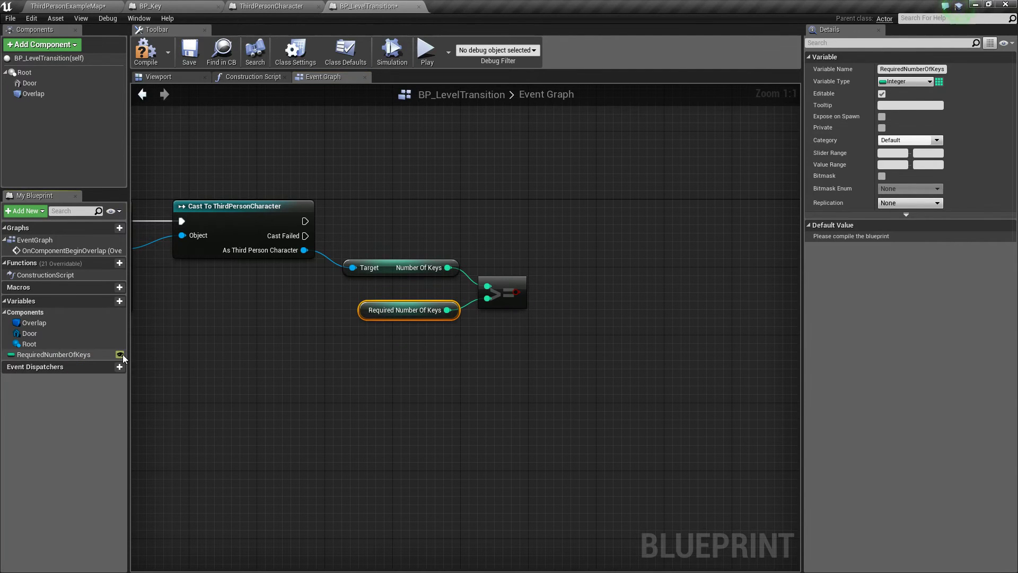
click(147, 53)
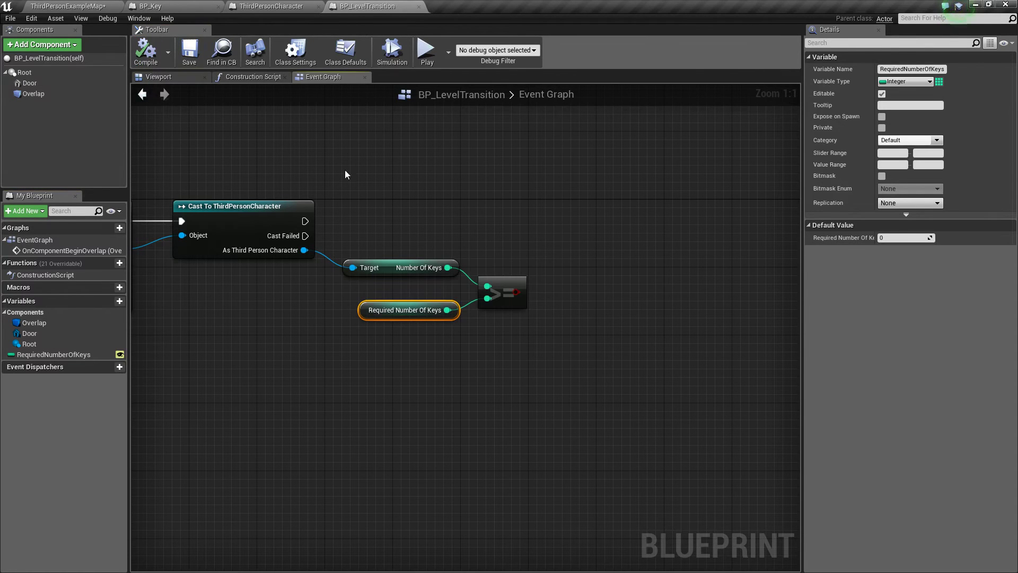
Add a Branch conditioned on the >= result and run it from the ThirdPersonCharacter cast's execution output
right_drag(541, 243, 464, 220)
drag(439, 270, 502, 218)
text(branch)
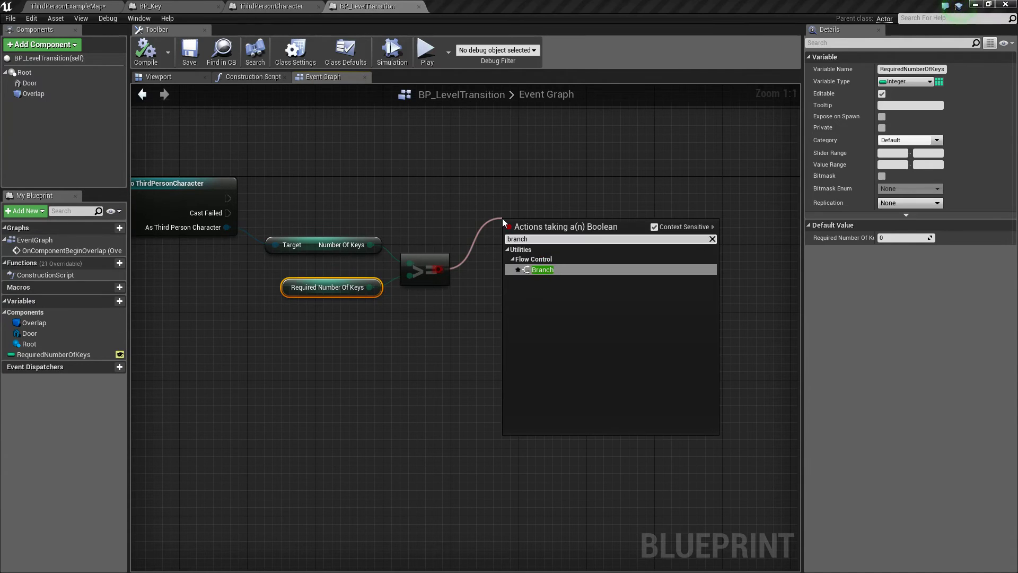
key(Return)
drag(503, 222, 478, 179)
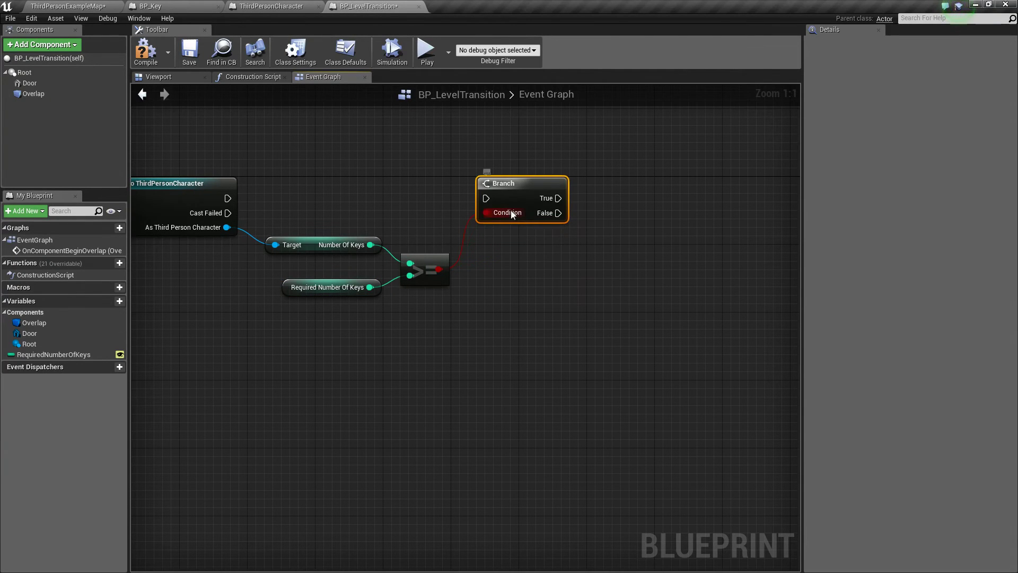
drag(227, 197, 486, 198)
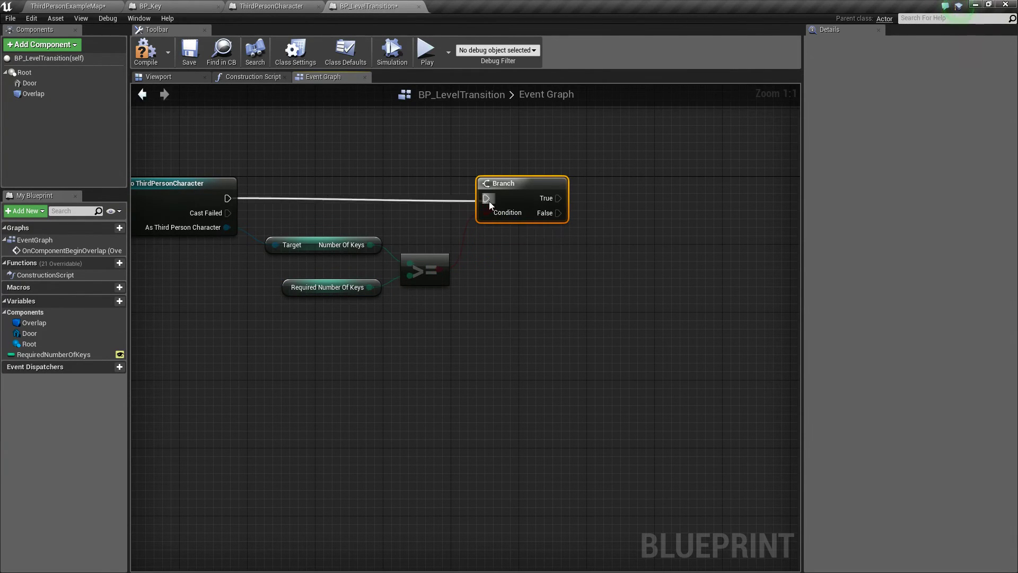
right_drag(624, 232, 516, 253)
right_drag(445, 270, 518, 279)
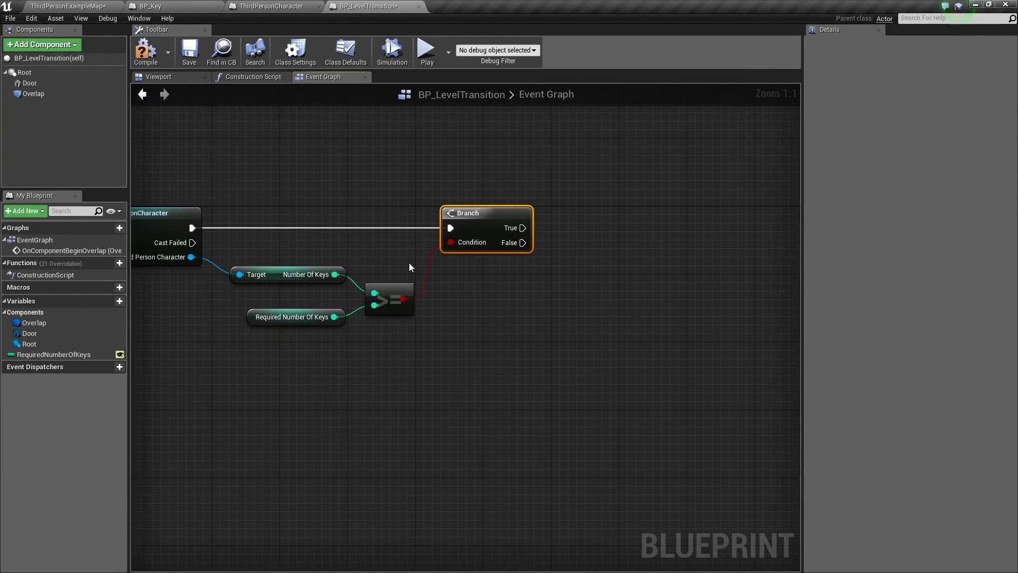
drag(408, 265, 339, 326)
click(439, 344)
right_drag(439, 344, 348, 346)
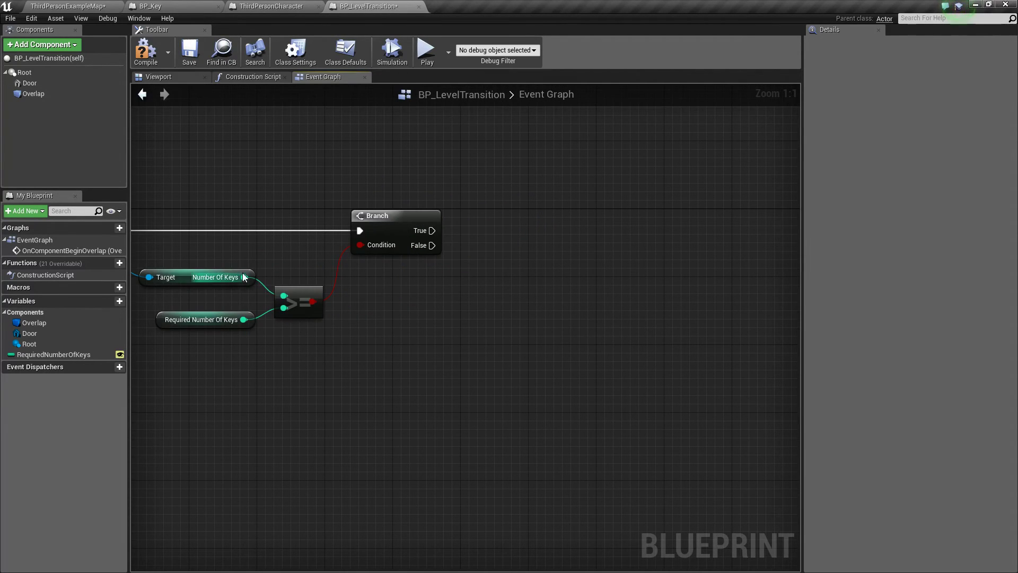
Add a Set Number Of Keys node targeting the cast character and run it from the Branch's True output
right_drag(135, 261, 195, 264)
drag(160, 262, 565, 264)
text(s)
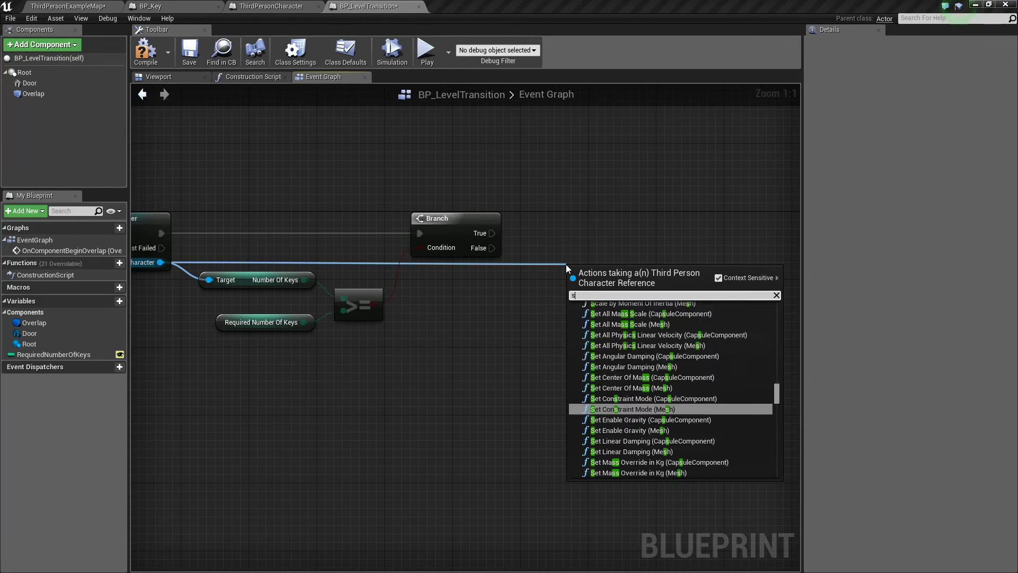
text(et numbe)
key(Return)
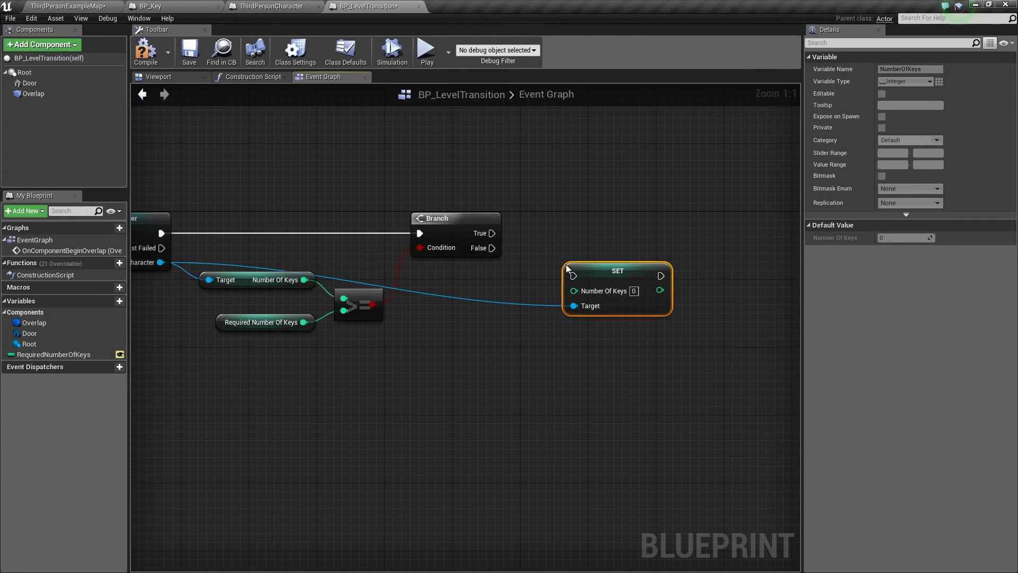
drag(491, 233, 663, 243)
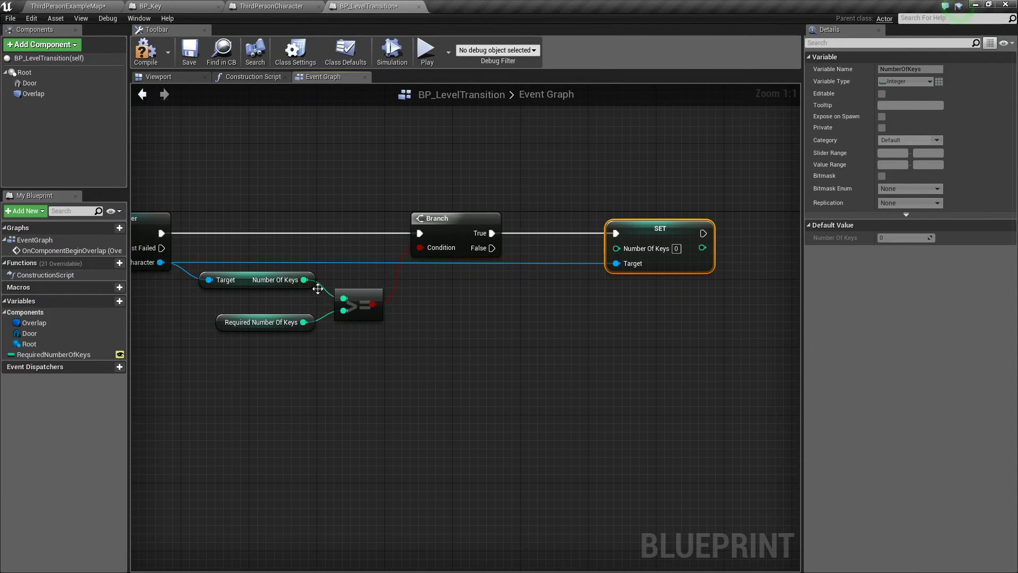
Subtract Required Number Of Keys from Number Of Keys with an integer - integer node and feed the result into the SET node
drag(304, 279, 450, 304)
text(-)
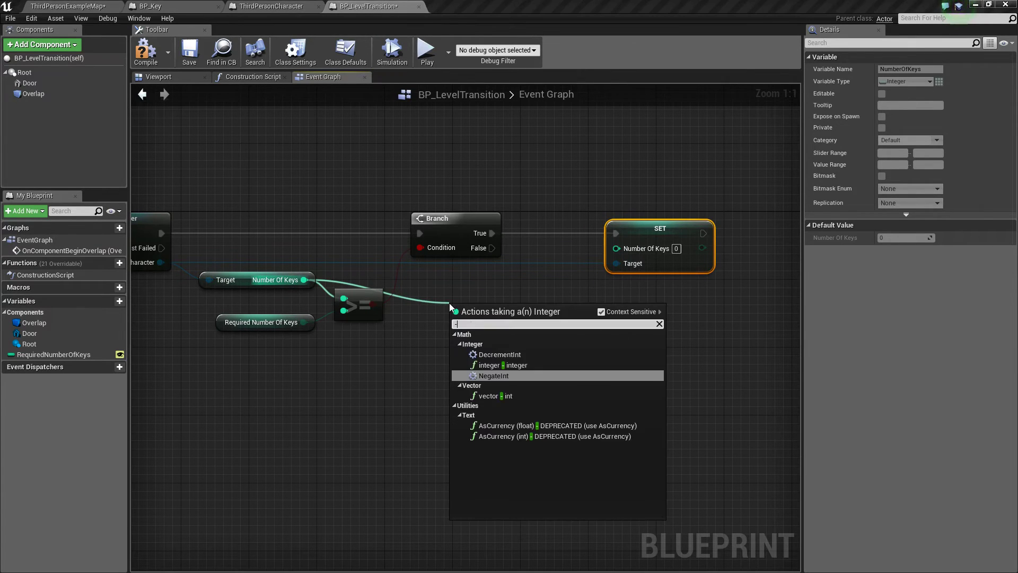
click(509, 366)
drag(303, 322, 616, 248)
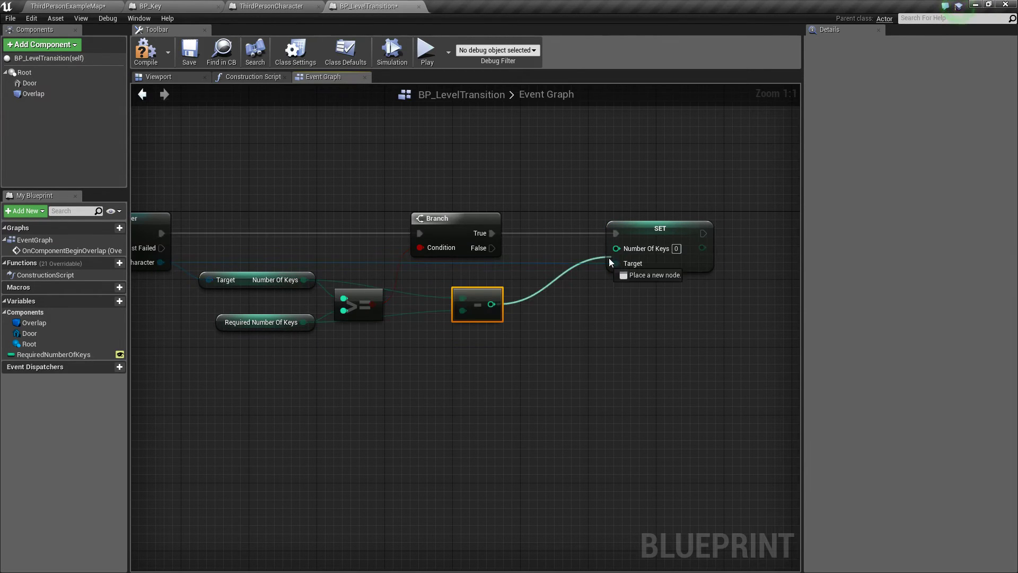
Move the SET node closer to the Branch and pull a new execution wire from its output into empty graph space
right_drag(646, 259, 494, 292)
drag(503, 271, 444, 271)
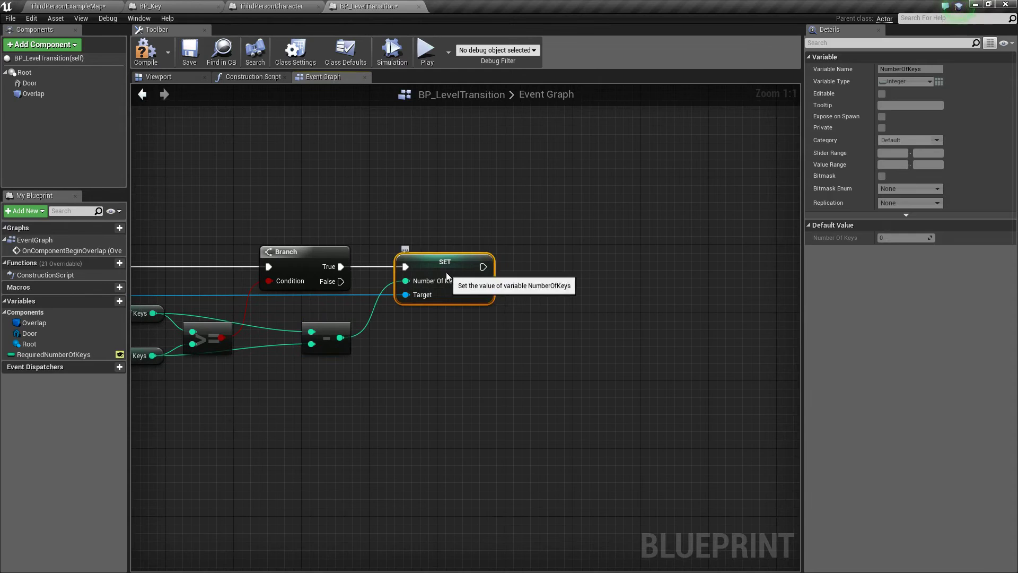
right_drag(487, 315, 344, 305)
drag(307, 260, 451, 261)
text(load )
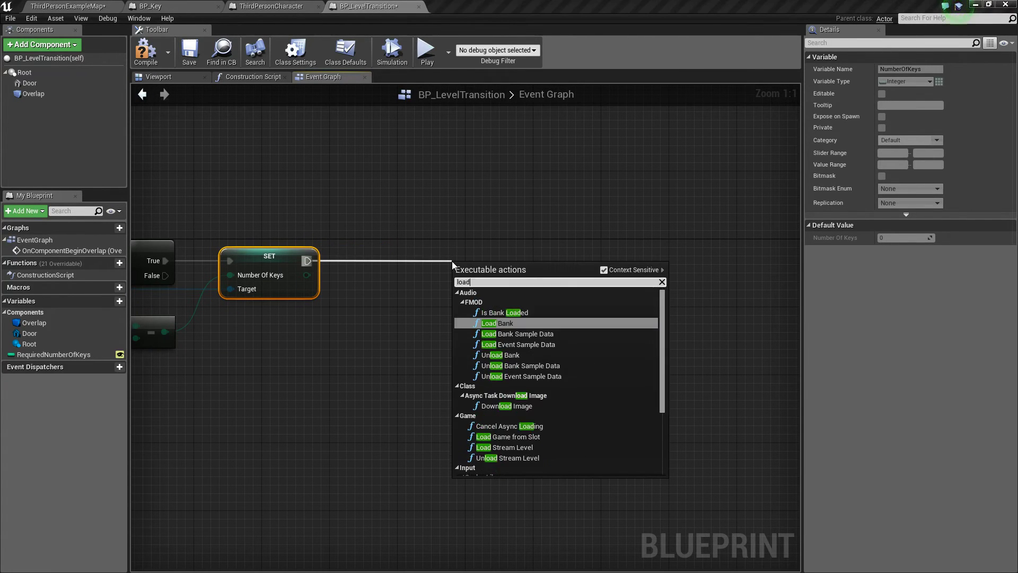
text(level)
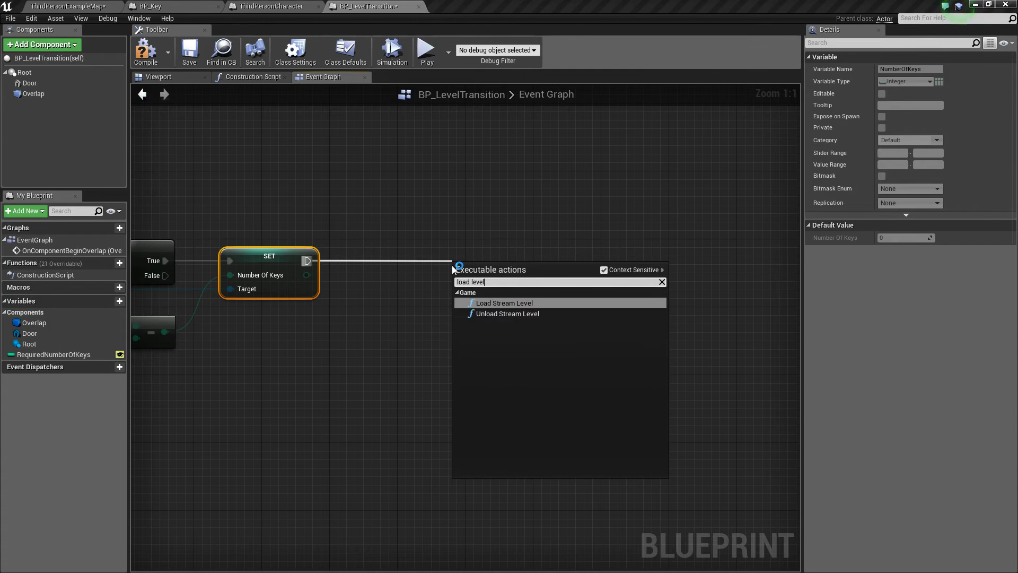
key(BackSpace)
key(BackSpace)
key(BackSpace)
key(BackSpace)
key(BackSpace)
key(BackSpace)
key(BackSpace)
key(BackSpace)
key(BackSpace)
Add an Open Level node on the SET node's execution output and align it along the execution line
text(open l)
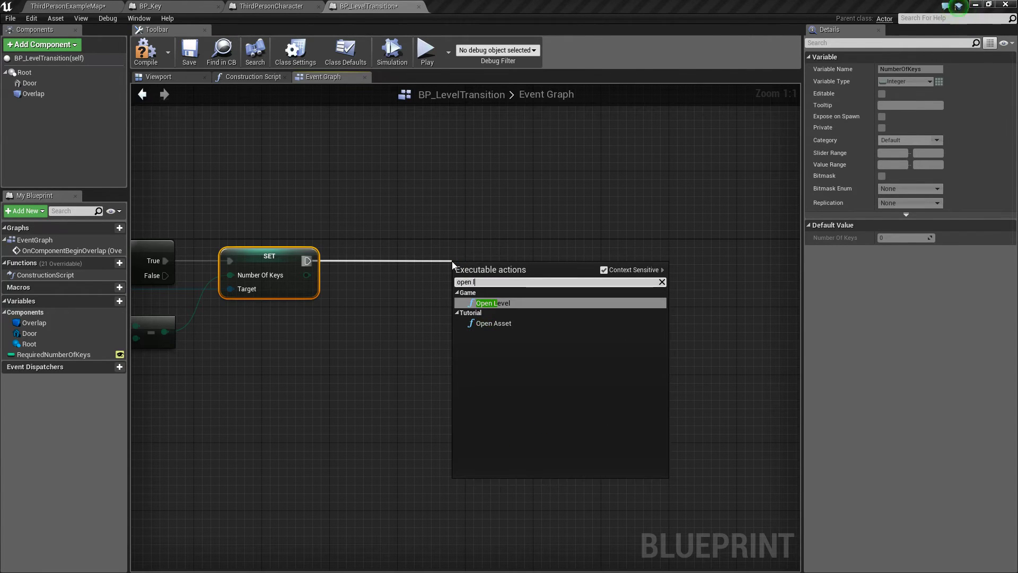
key(Return)
drag(491, 286, 576, 260)
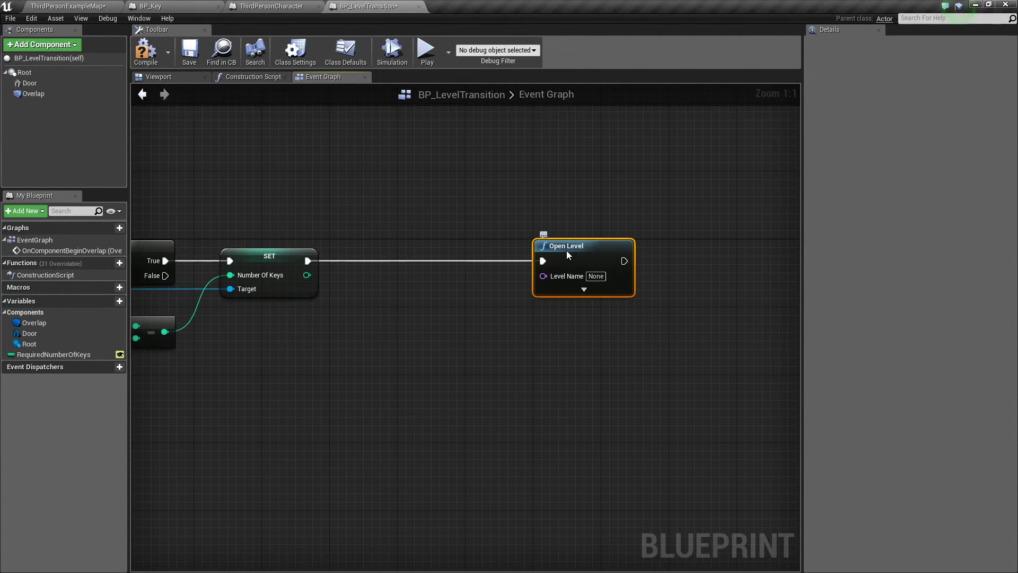
Promote the Open Level node's Level Name input to a variable named LevelName
right_click(550, 280)
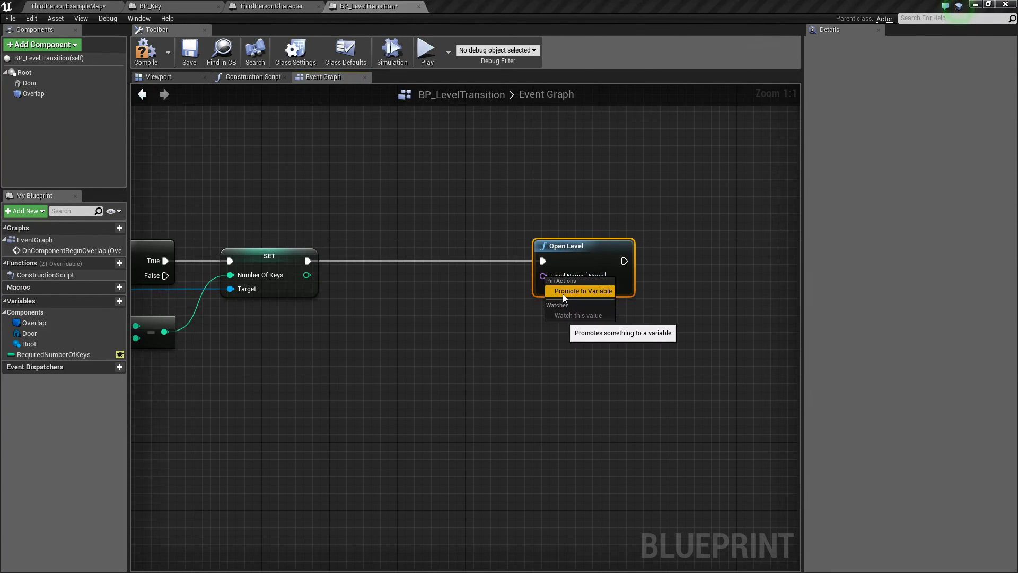
click(563, 293)
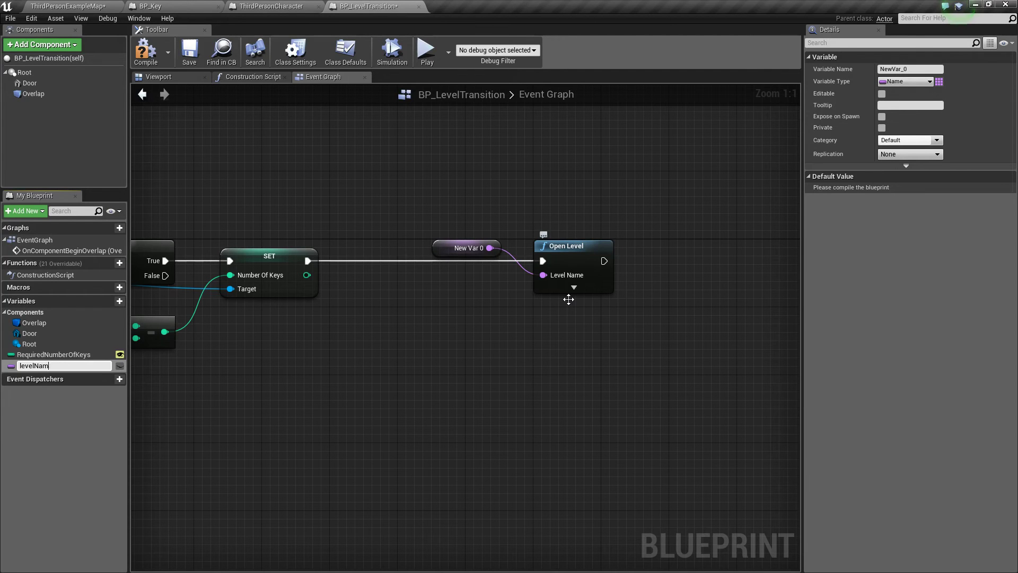
key(BackSpace)
key(BackSpace)
text(LevelName)
key(Return)
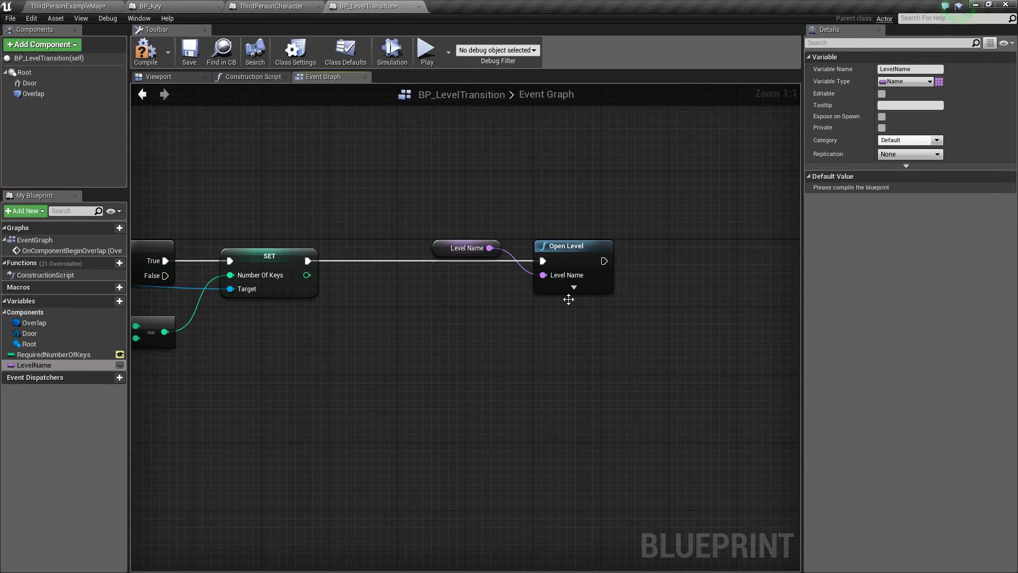
Place the Level Name node below the execution wire and move it together with Open Level closer to the SET node
drag(446, 249, 455, 283)
shift+click(567, 265)
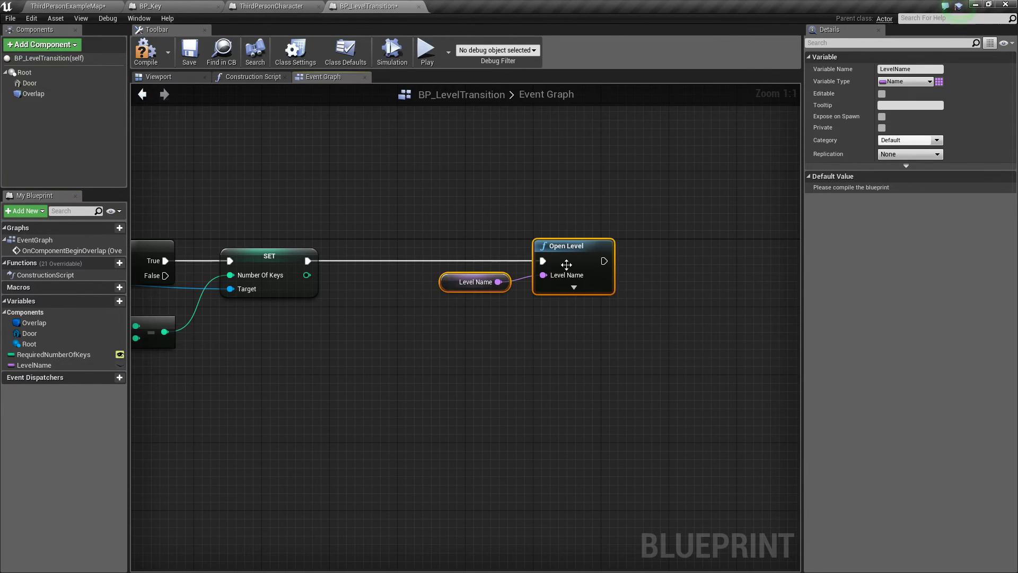
drag(566, 264, 473, 264)
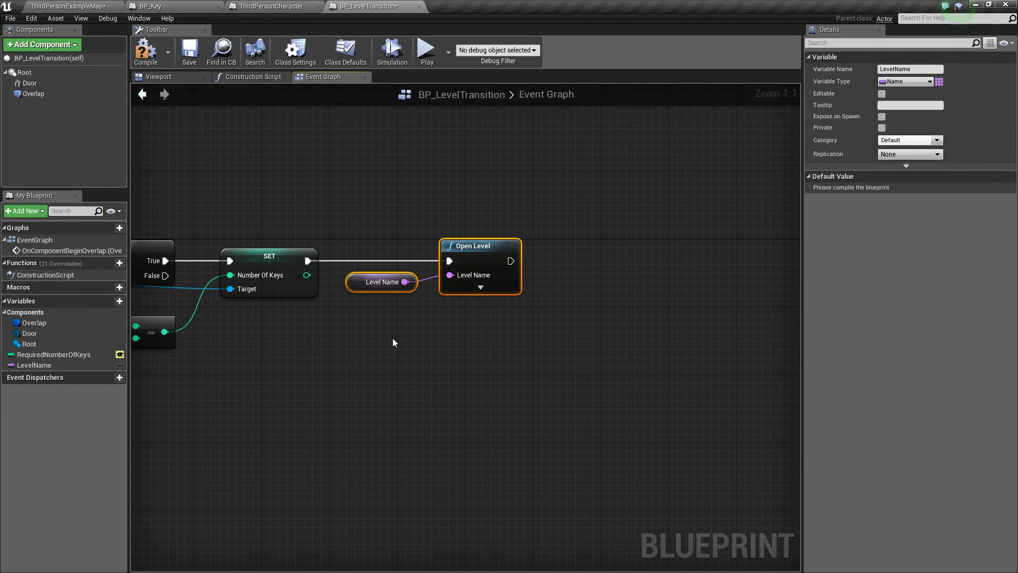
Make the LevelName variable editable per instance and compile the blueprint
click(120, 365)
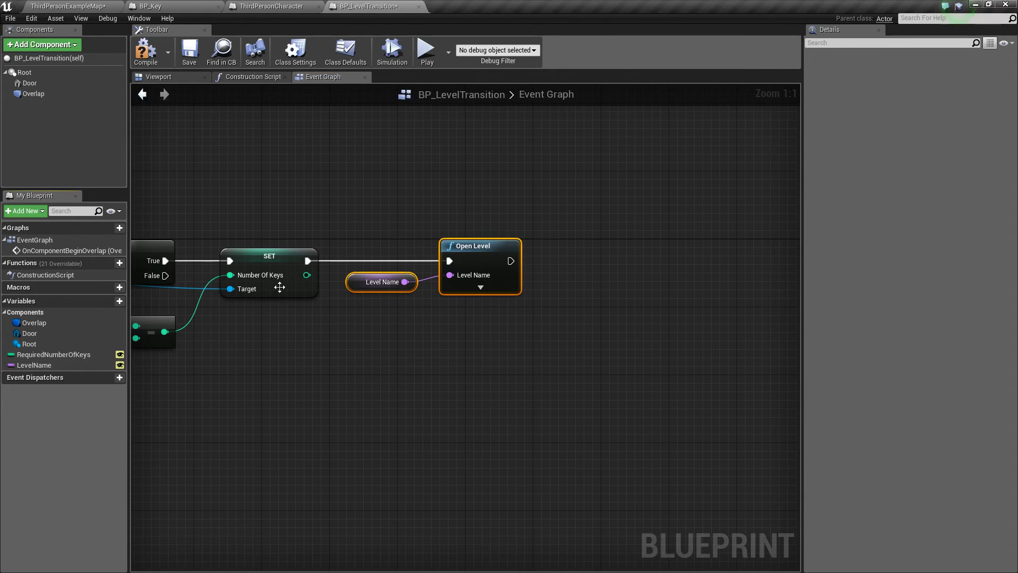
click(151, 63)
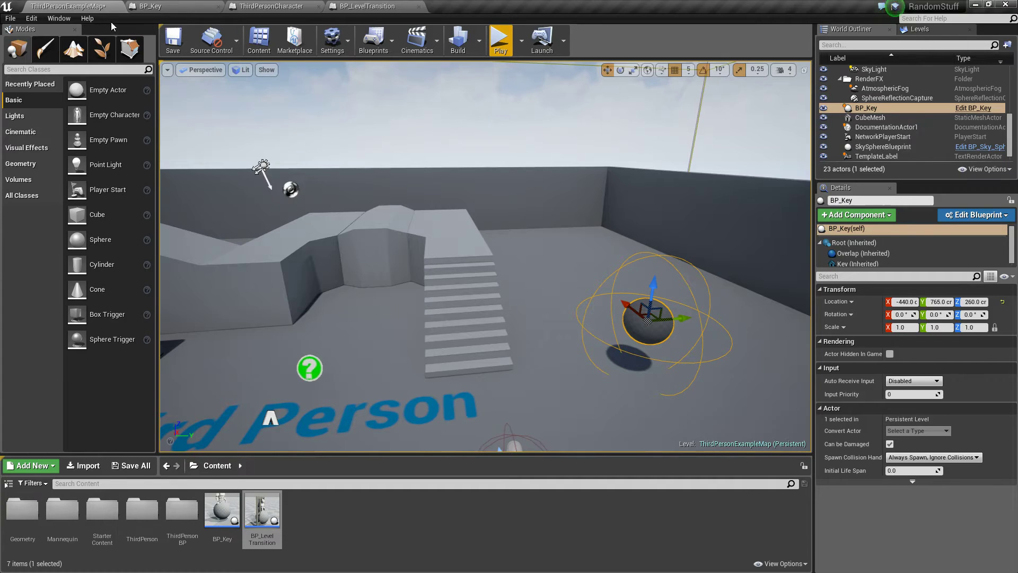
Place a BP_LevelTransition door on the platform at the top of the stairs and rotate it about 180° around Z
right_drag(371, 239, 371, 310)
drag(262, 517, 459, 182)
right_drag(462, 259, 552, 223)
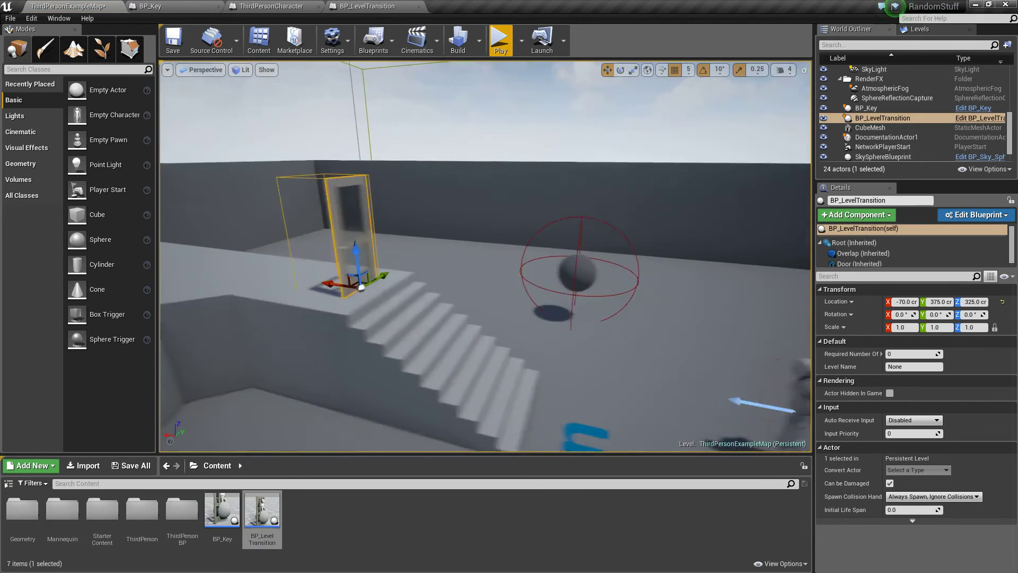
right_drag(414, 244, 403, 241)
key(e)
drag(371, 297, 403, 322)
right_drag(420, 341, 409, 326)
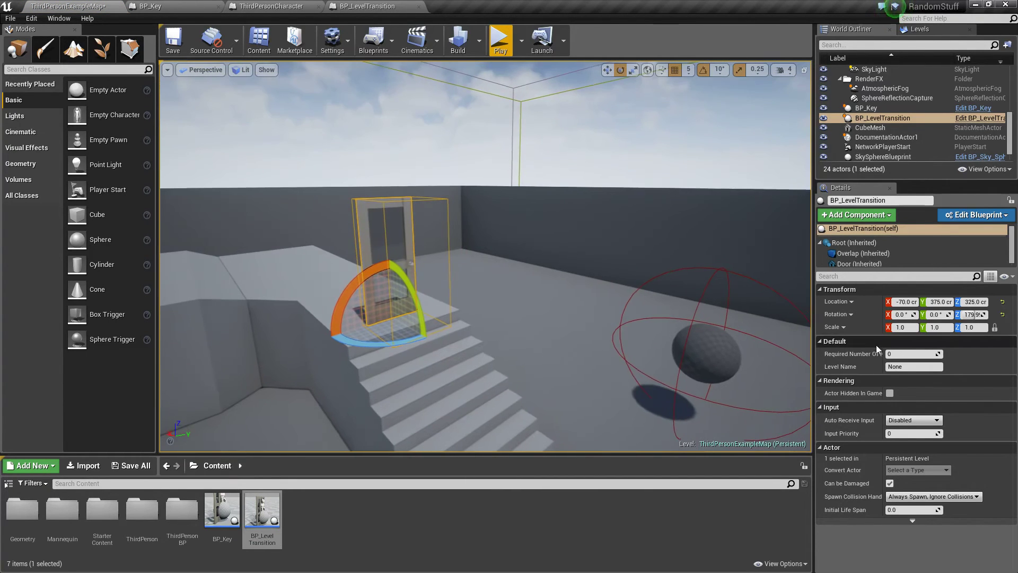
Set the placed door's Required Number Of Keys to 2
drag(883, 355, 908, 358)
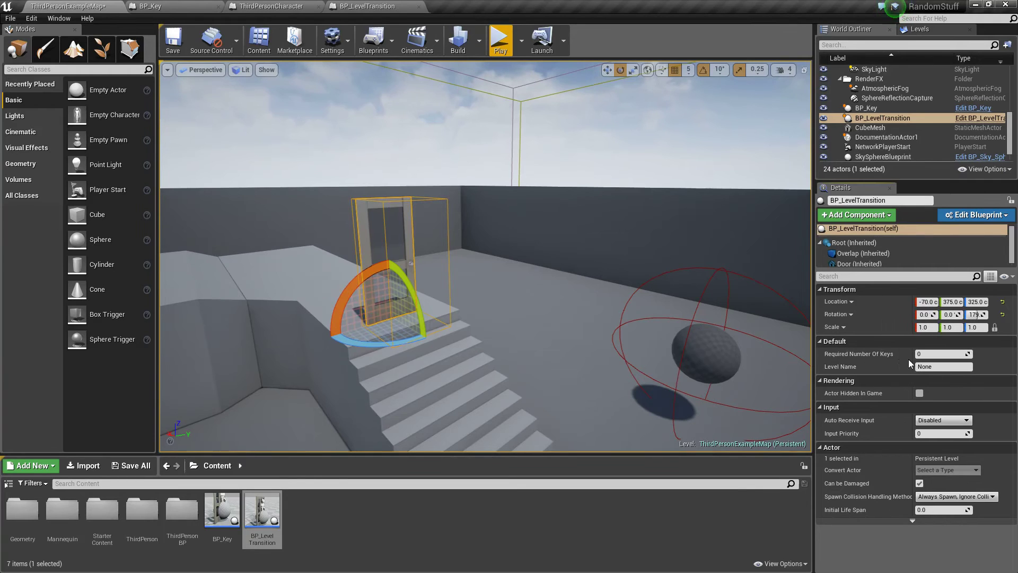
click(944, 355)
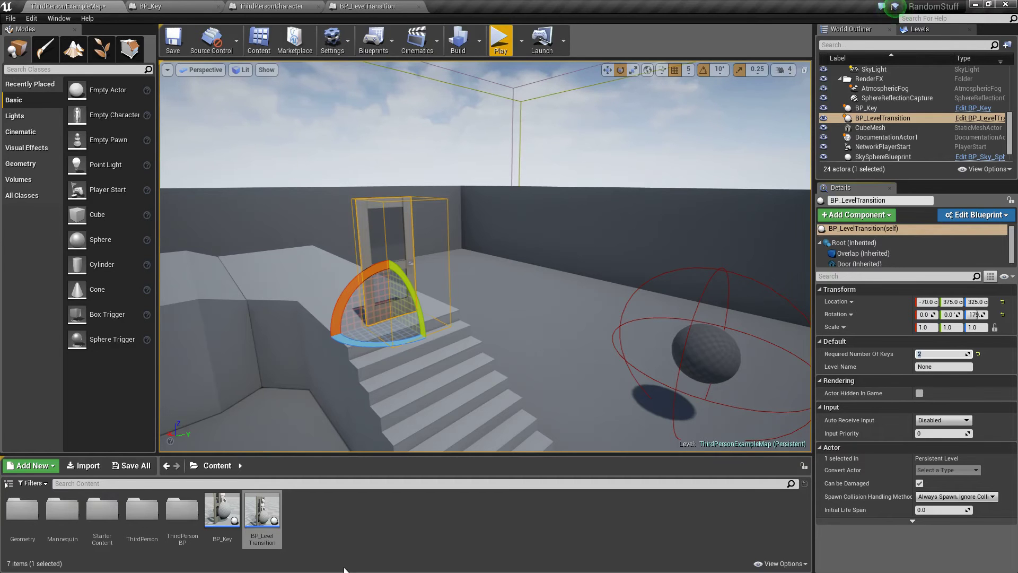
click(310, 539)
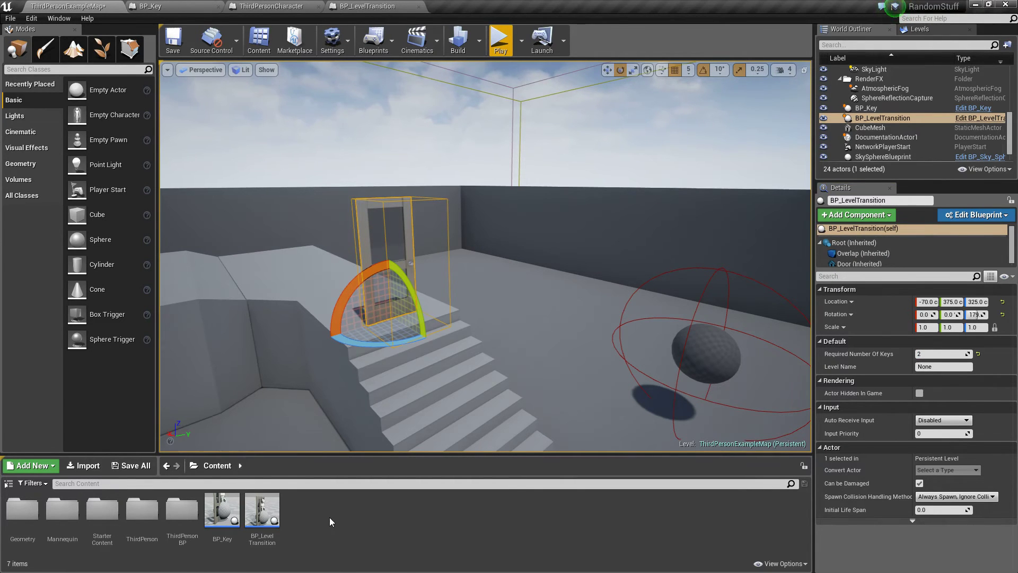
Create a level named Test1 in the Content folder and open it, saving both Test1 and ThirdPersonExampleMap
right_click(304, 517)
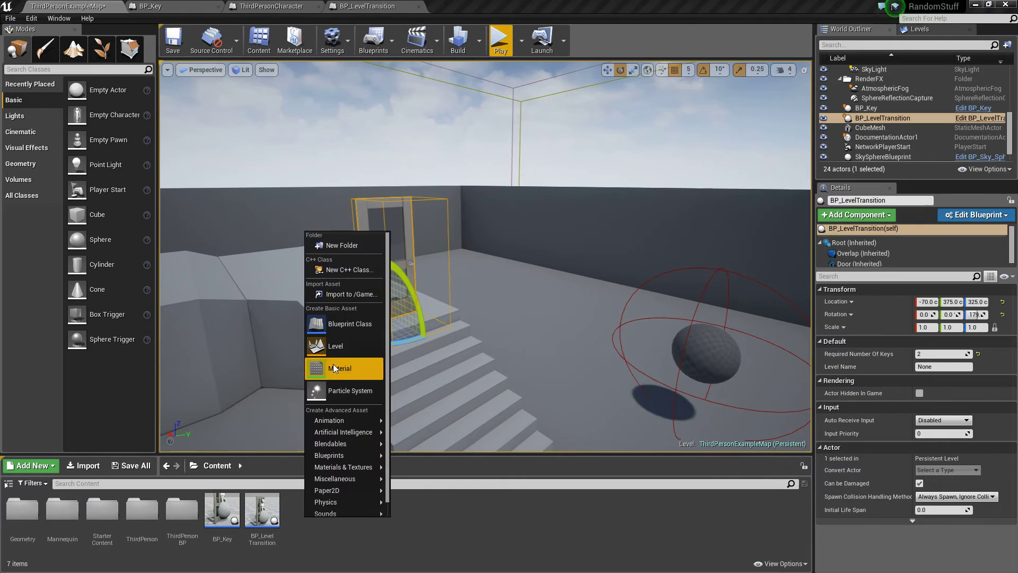
click(335, 346)
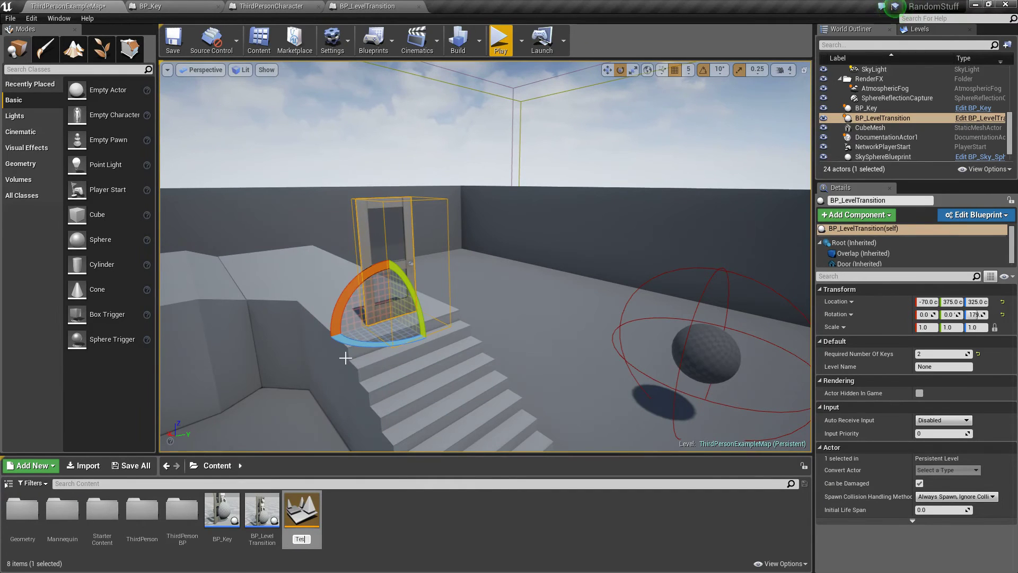
text(Test1)
key(Return)
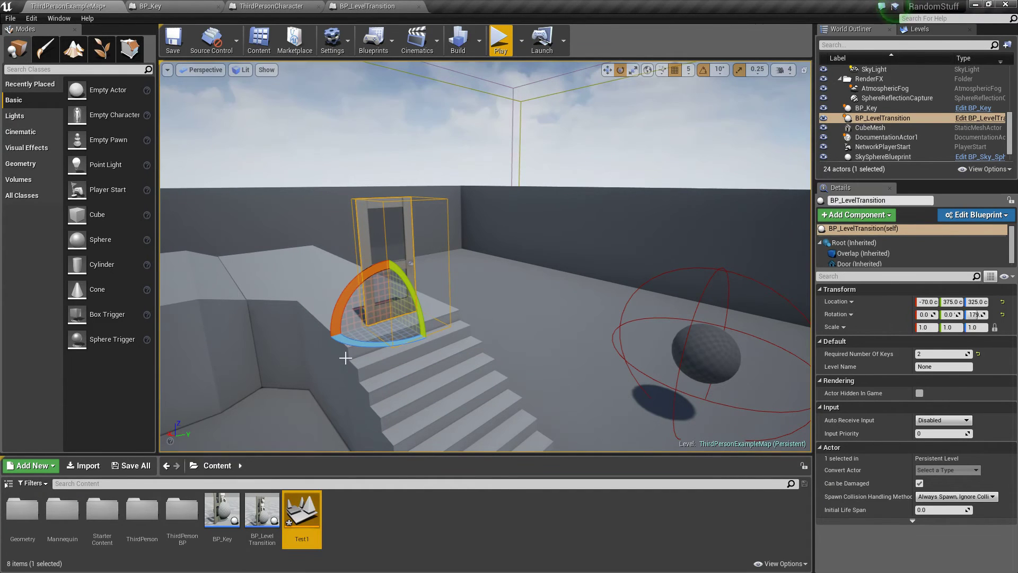
double_click(302, 512)
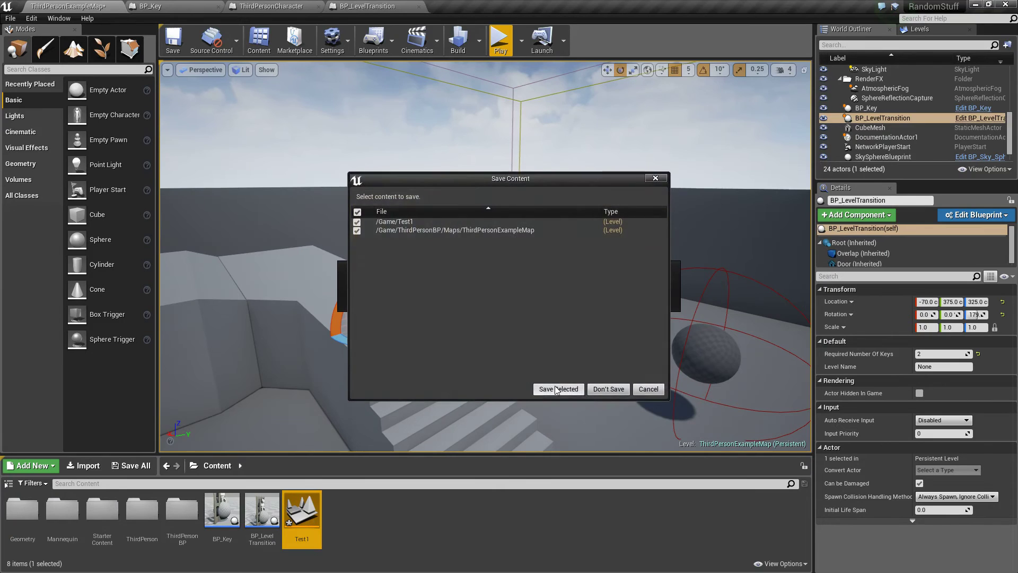
click(559, 390)
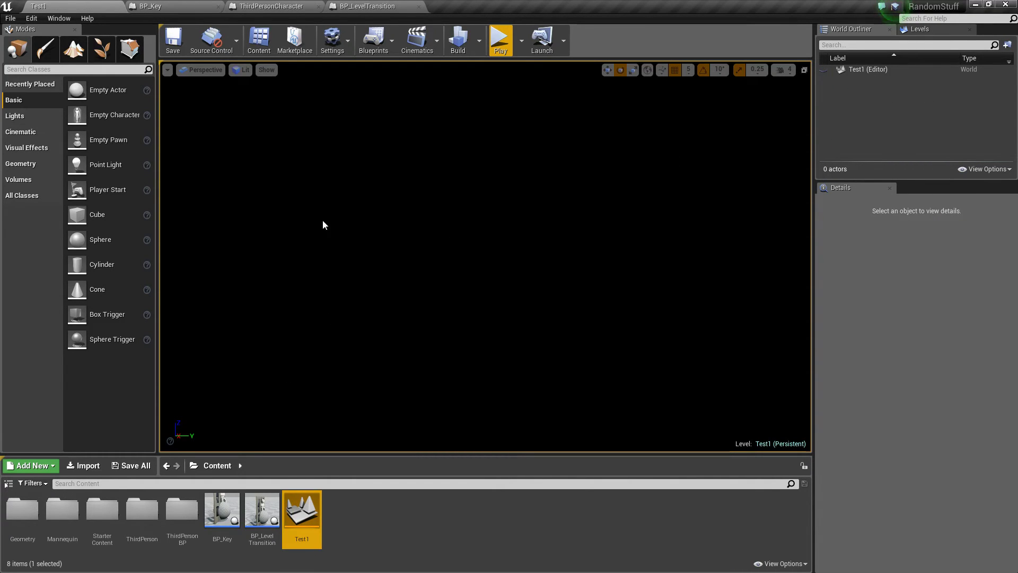
Add a Directional Light and a Sky Light to the empty Test1 level
click(24, 116)
drag(114, 95, 470, 180)
drag(103, 165, 487, 215)
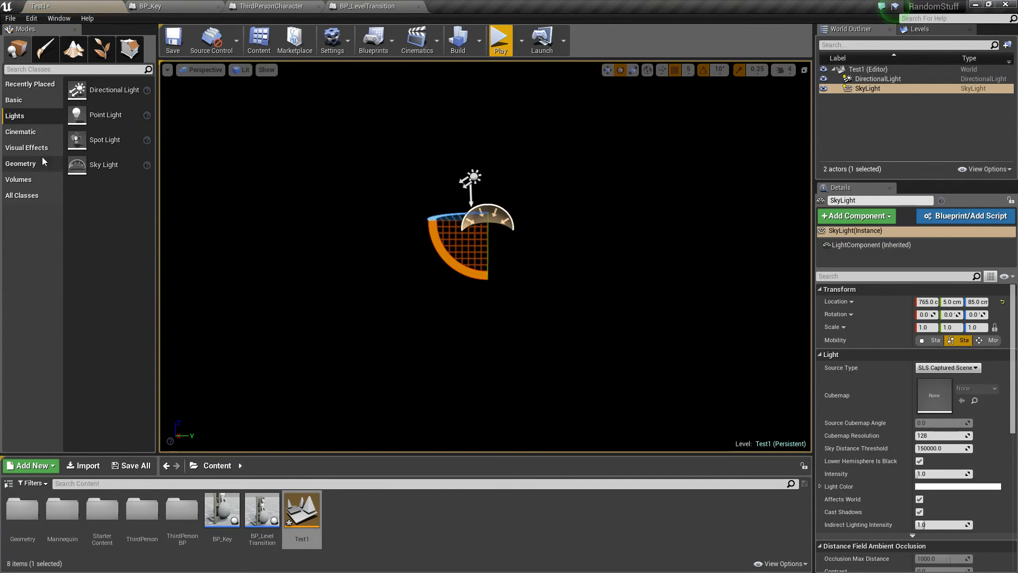
Add Atmospheric Fog and a Post Process Volume to the level, and make the volume unbound
click(25, 148)
drag(114, 115, 479, 254)
drag(106, 91, 487, 252)
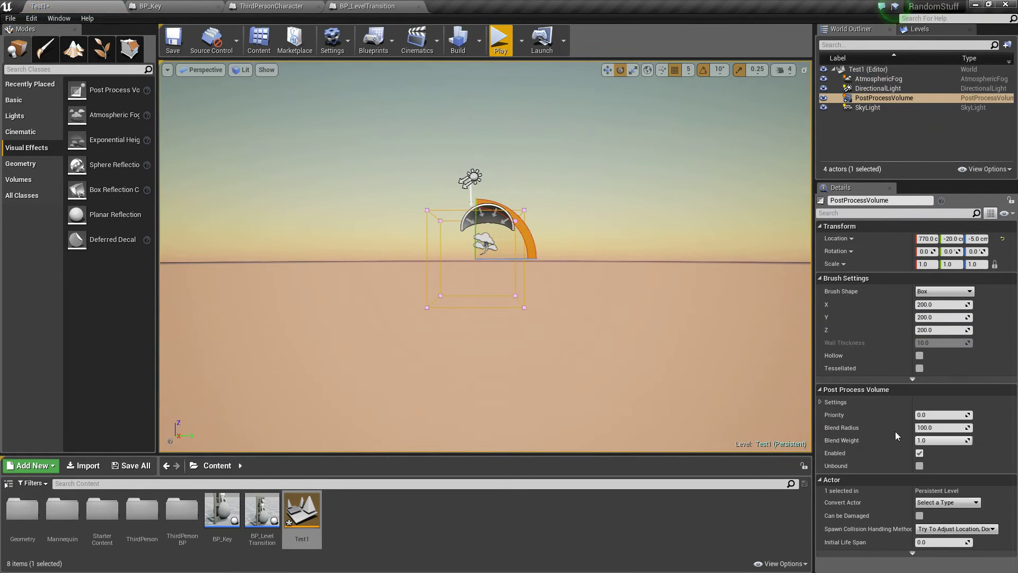
click(920, 465)
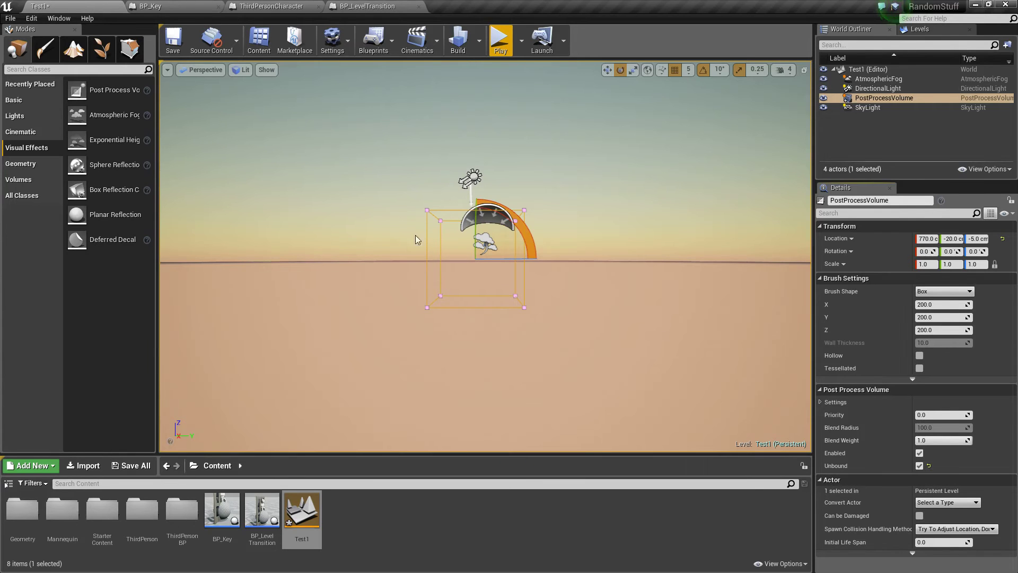
Add a BP_Sky_Sphere with DirectionalLight as its Directional Light Actor and save the level
click(22, 196)
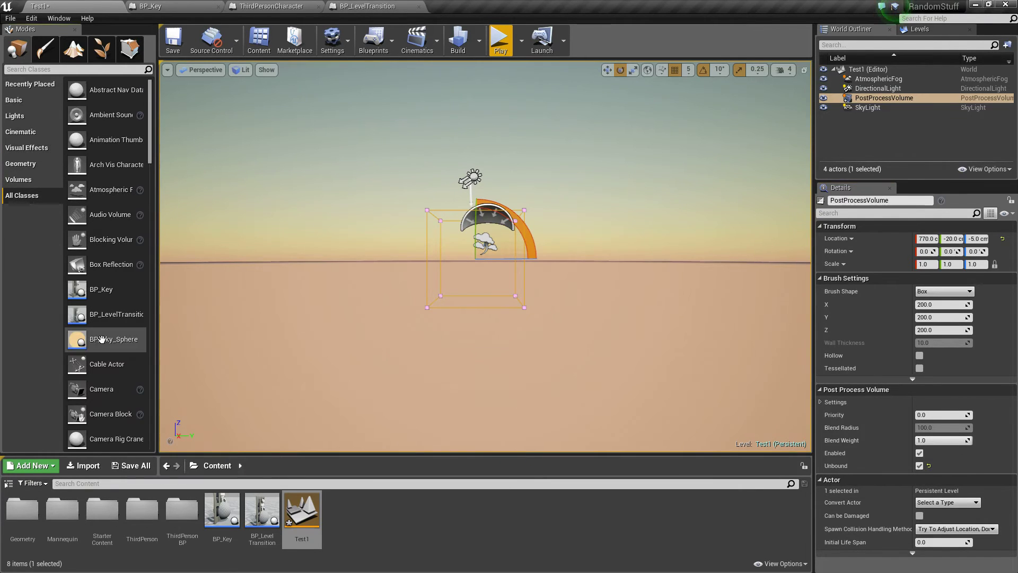
drag(111, 352, 484, 257)
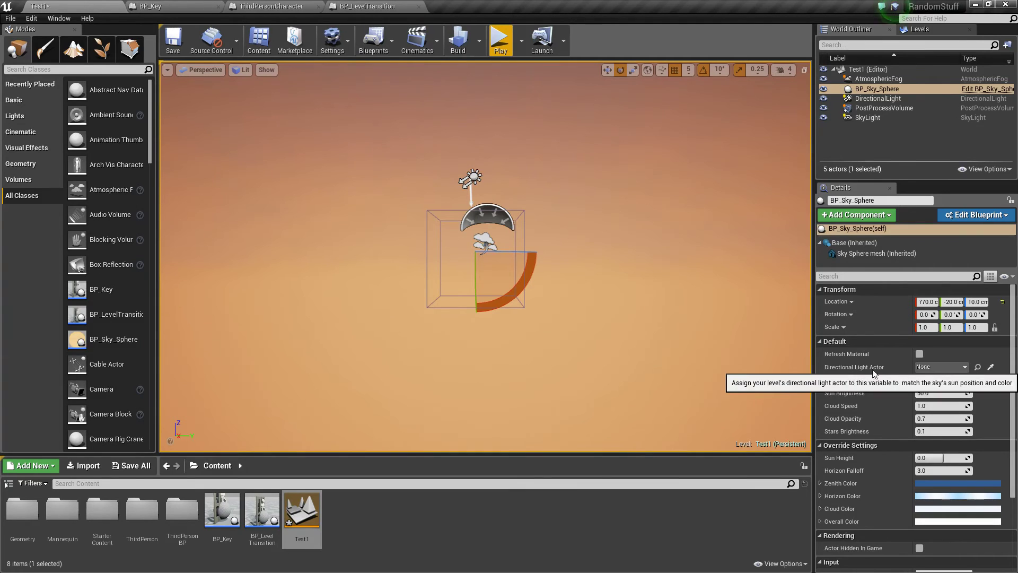
click(933, 369)
click(882, 240)
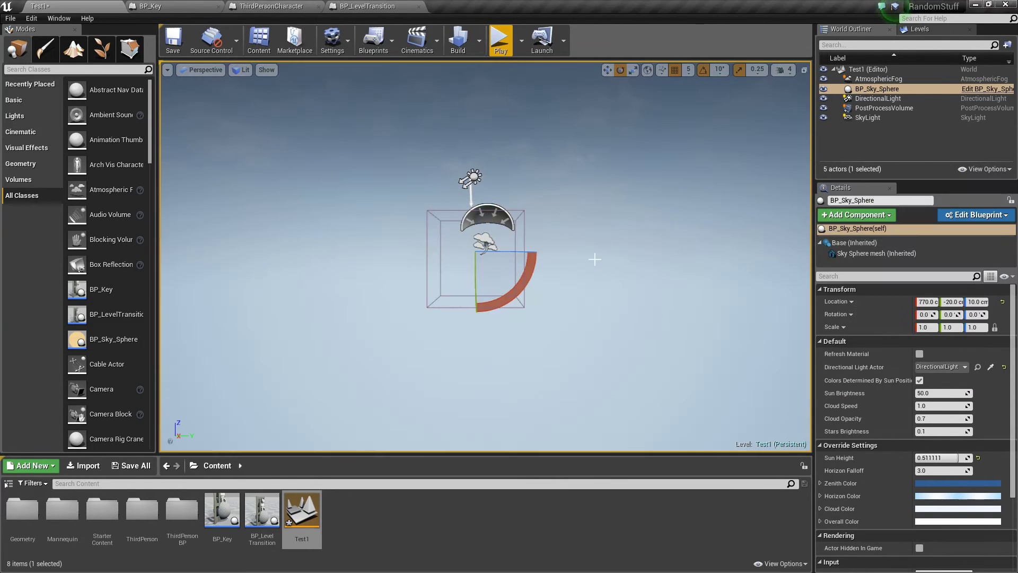
click(173, 40)
Add a box brush as the floor and enlarge it to about 5303 in X and 5515 in Y
key(w)
right_drag(339, 212, 371, 223)
key(s)
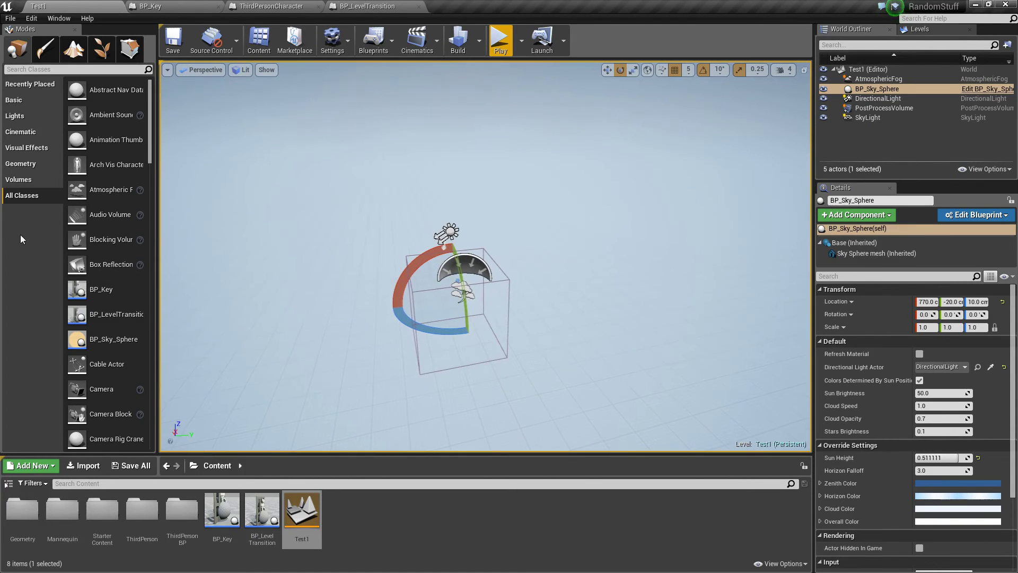
click(32, 164)
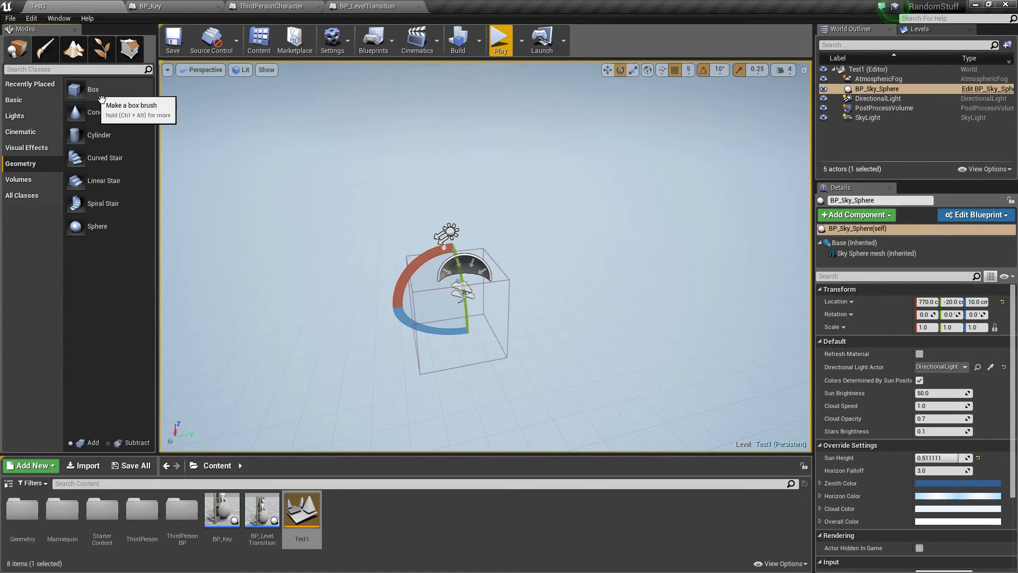
mouse_move(93, 90)
mouse_down()
mouse_move(392, 148)
mouse_move(465, 297)
mouse_up()
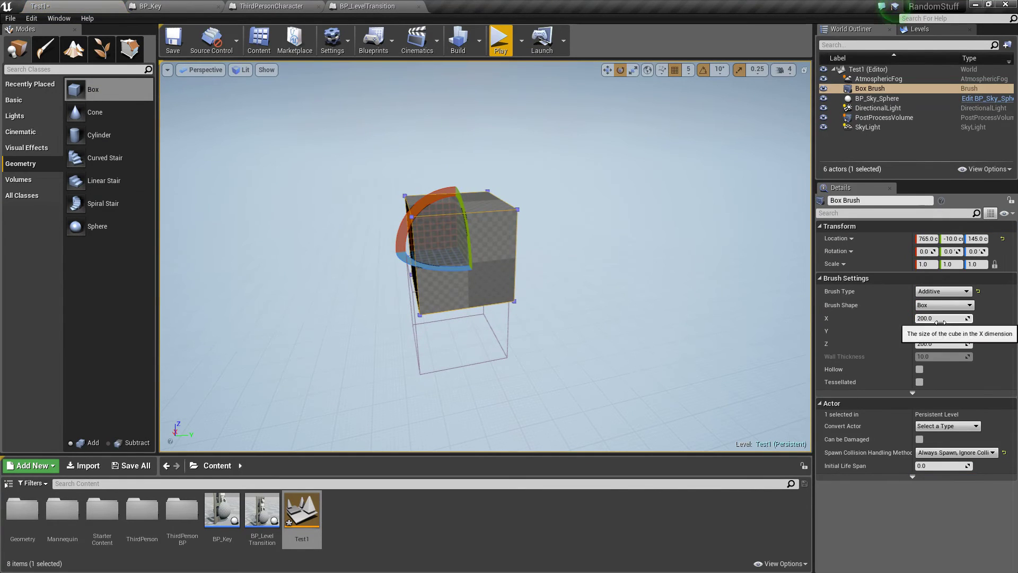
mouse_move(925, 318)
mouse_down()
mouse_move(982, 318)
mouse_move(941, 331)
mouse_up()
right_drag(393, 303, 450, 281)
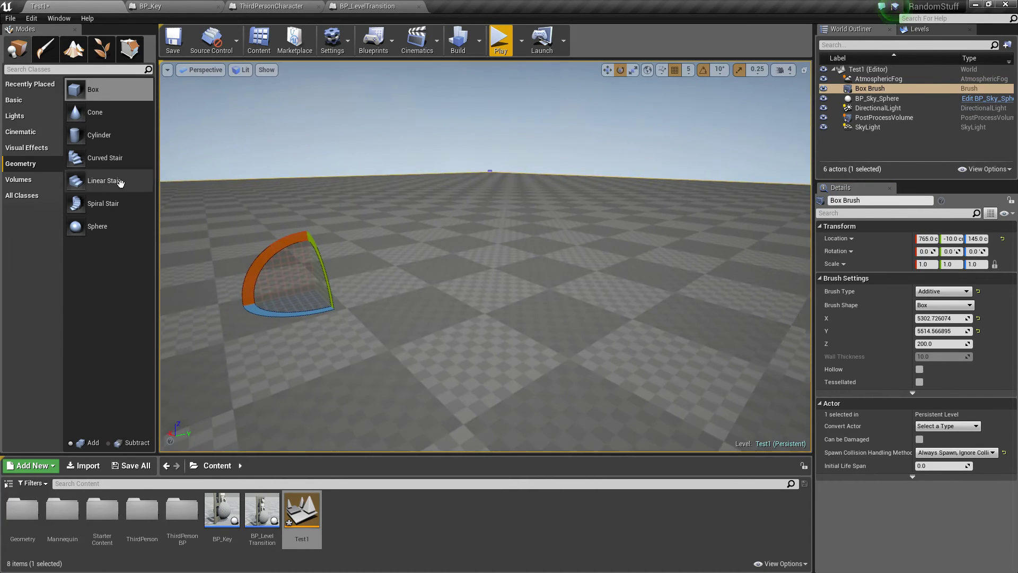
Place a Player Start near the middle of the floor and save the Test1 level
click(23, 105)
mouse_move(196, 193)
right_down()
mouse_move(228, 249)
mouse_move(197, 193)
right_up()
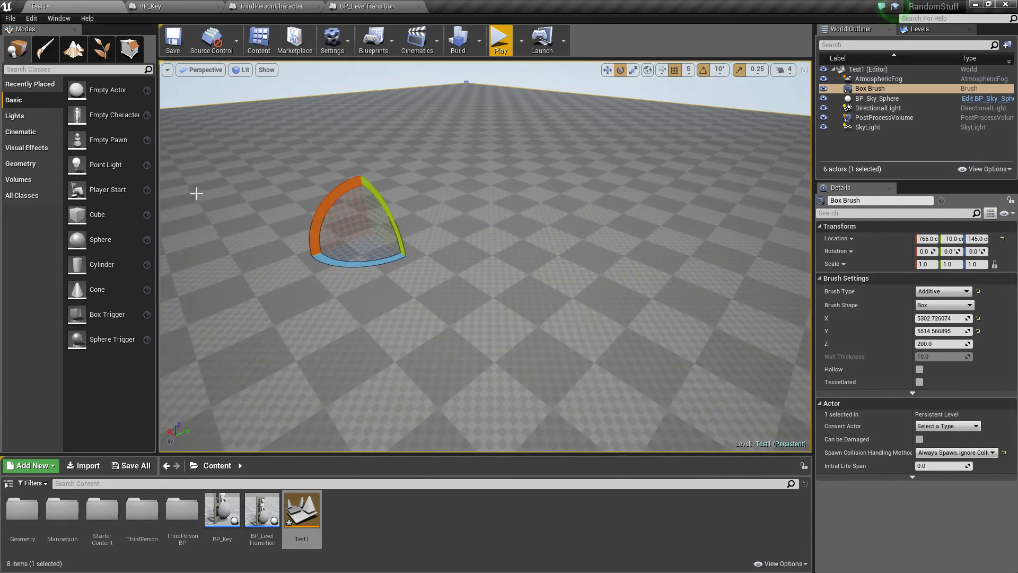
drag(106, 190, 494, 240)
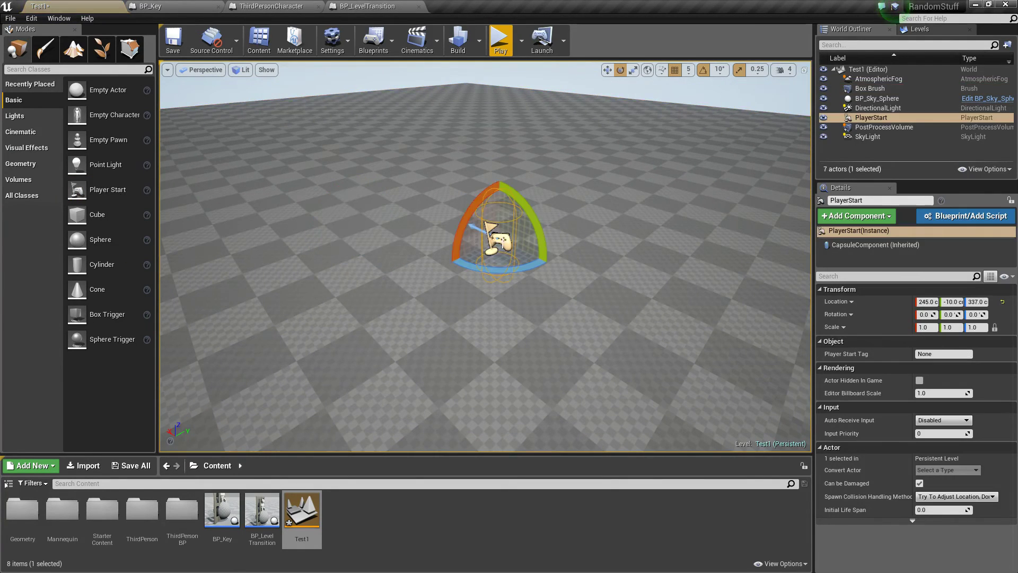
right_drag(535, 243, 589, 283)
key(s)
key(a)
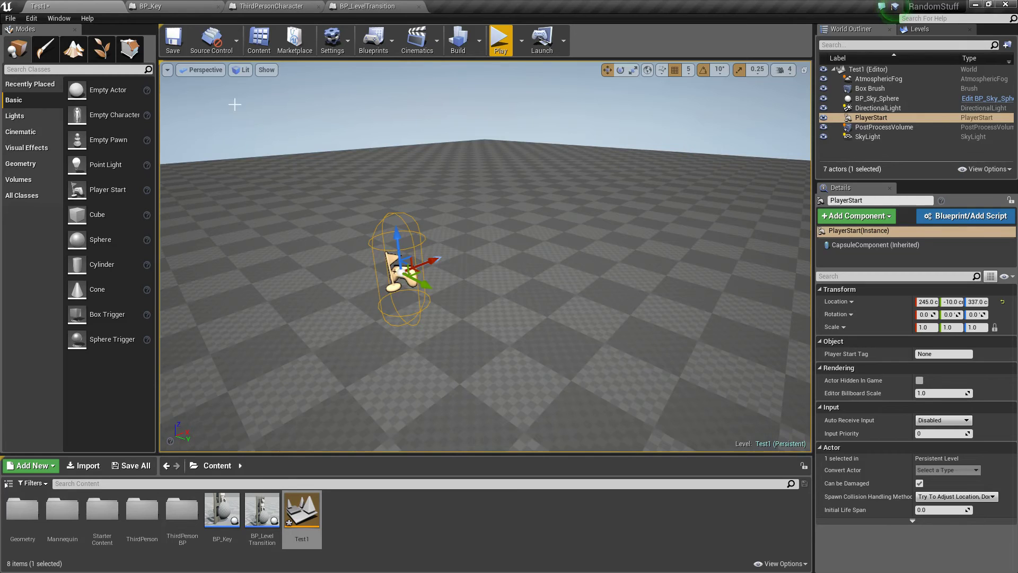
key(ctrl+s)
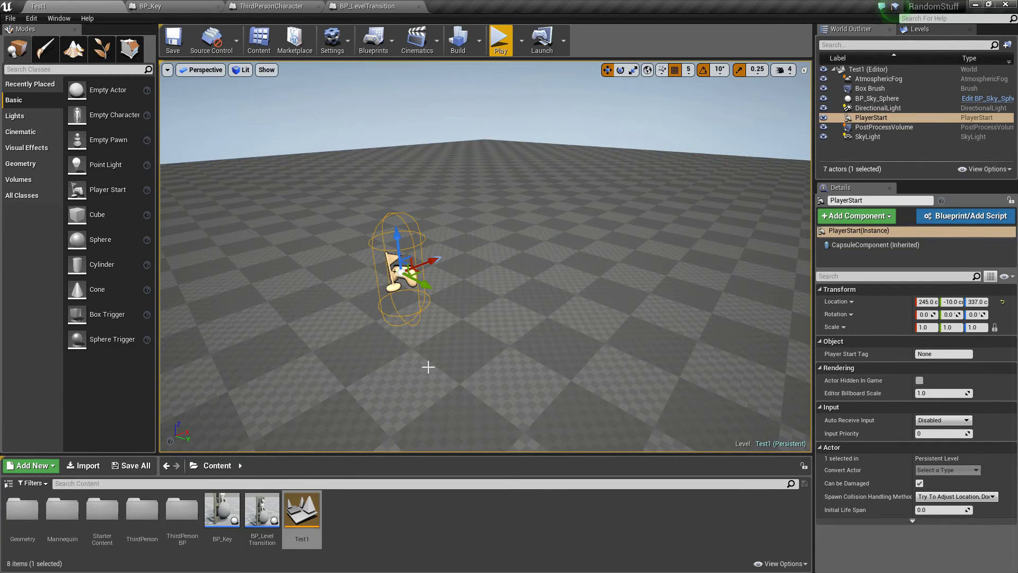
Open the ThirdPersonExampleMap level from the ThirdPersonBP Maps folder
key(s)
right_drag(445, 279, 421, 259)
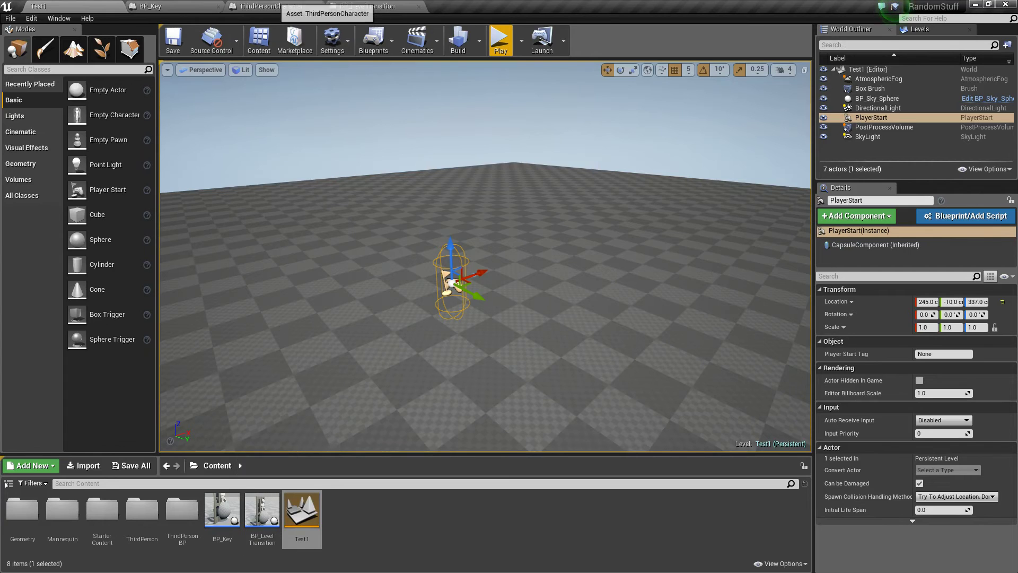
double_click(181, 510)
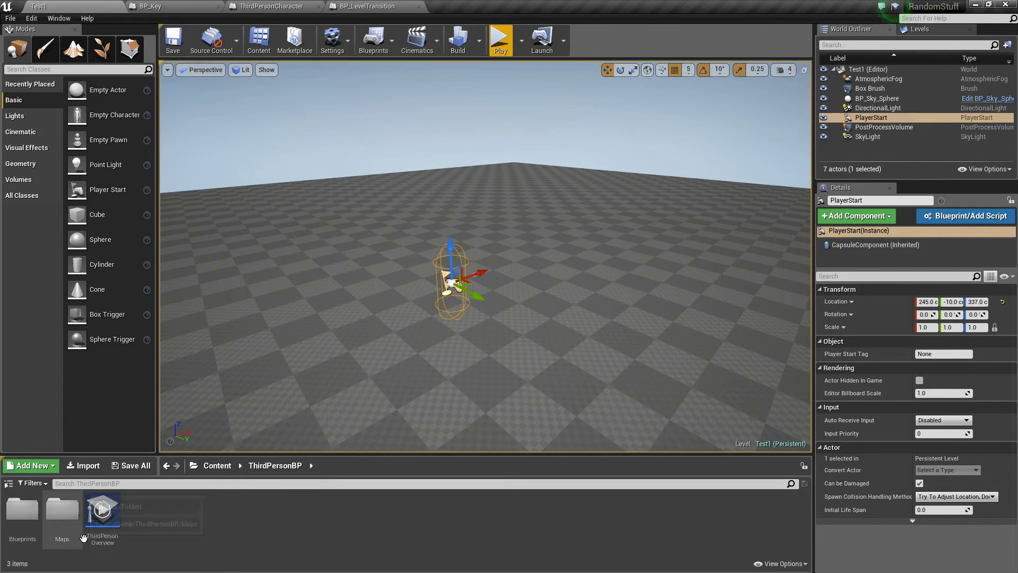
double_click(61, 512)
double_click(44, 540)
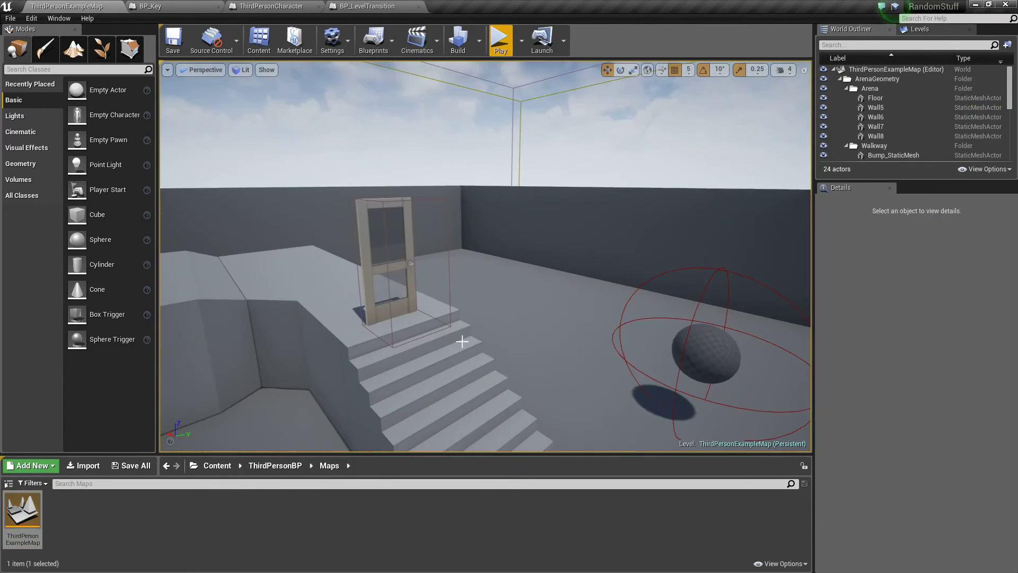
Set the BP_LevelTransition door's Level Name to Test1 and save ThirdPersonExampleMap
click(409, 265)
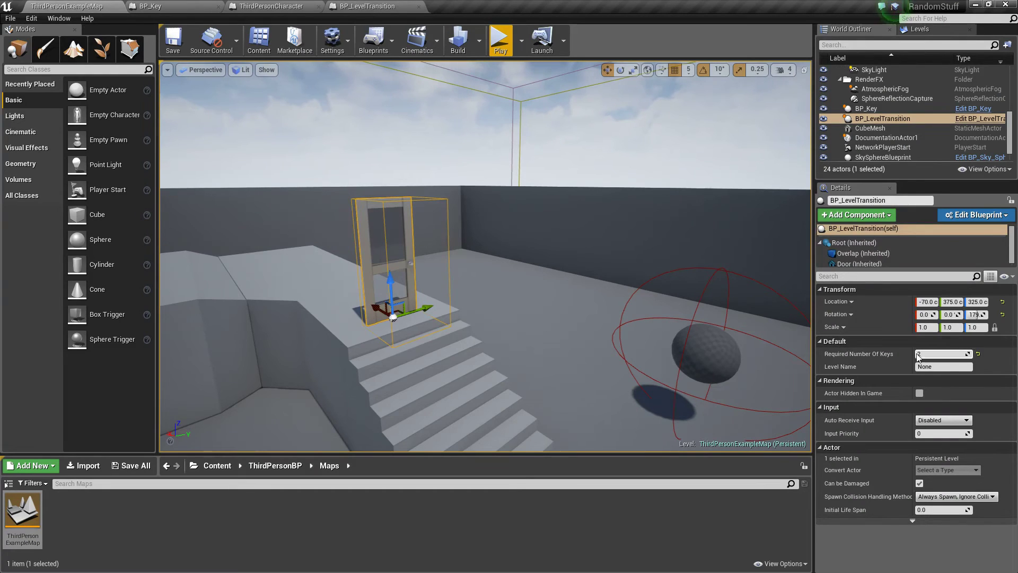
click(949, 368)
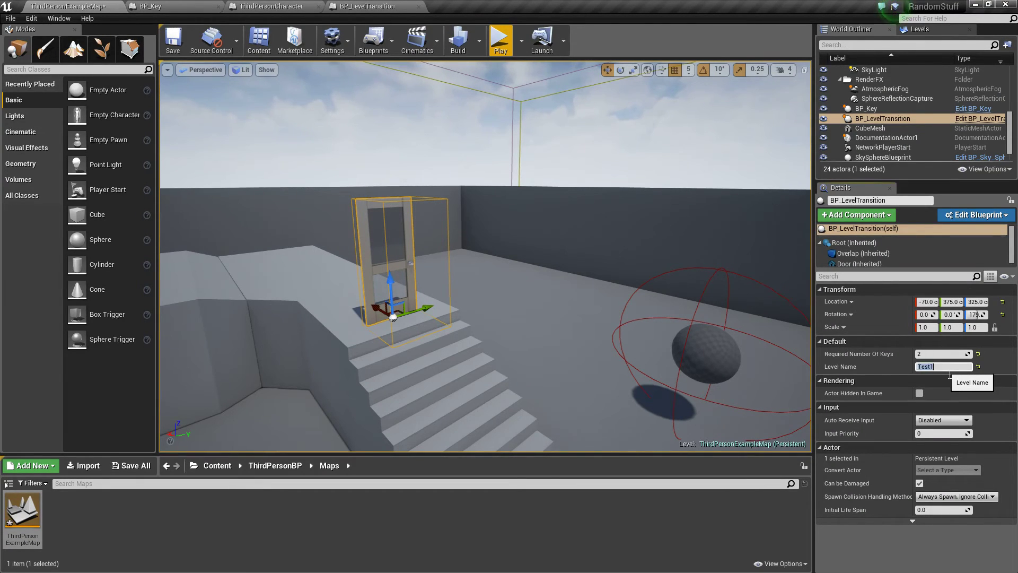
mouse_move(569, 363)
right_down()
mouse_move(610, 467)
mouse_move(560, 374)
right_up()
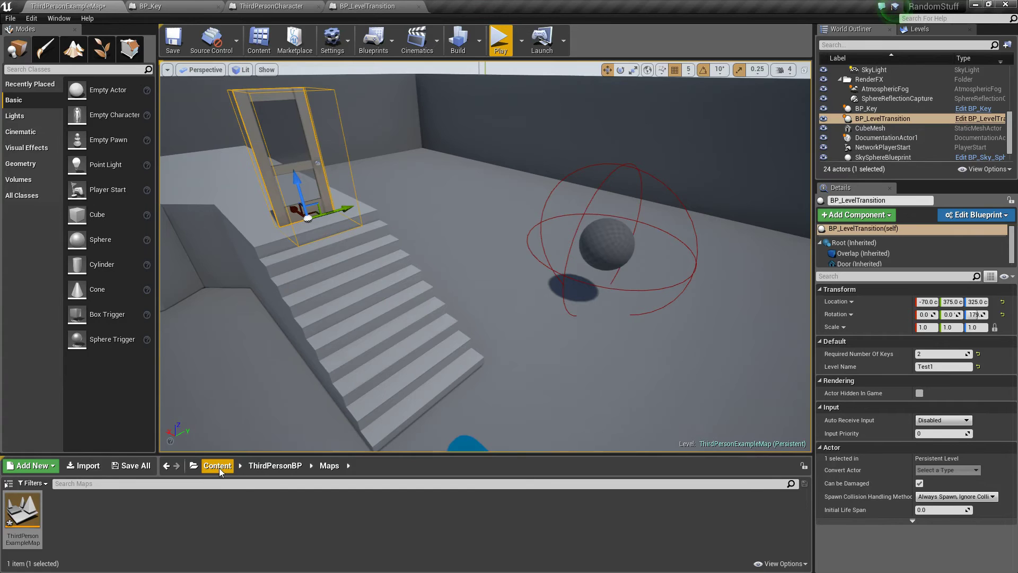
click(132, 466)
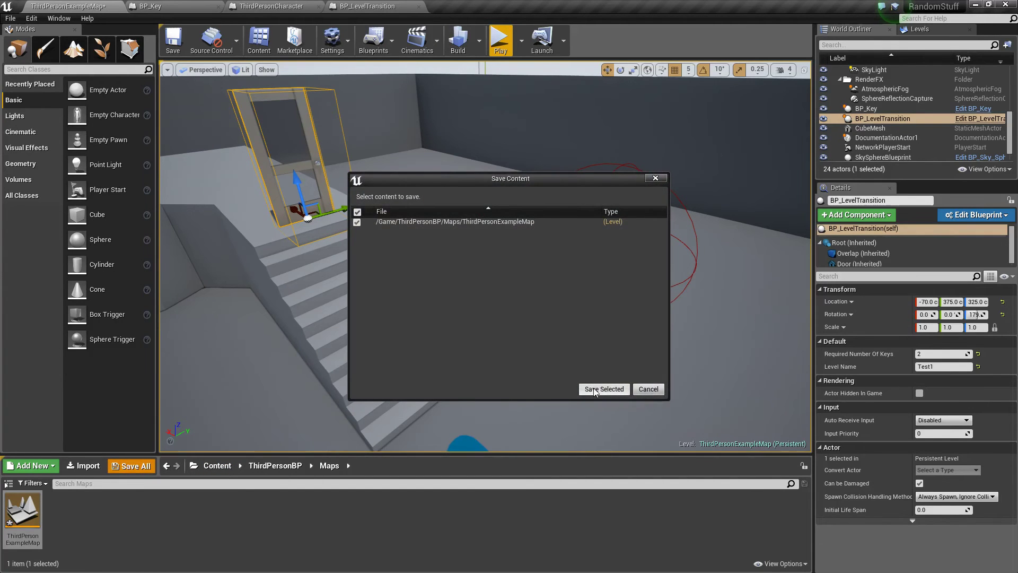
click(594, 388)
Place a second BP_Key from the Content folder on the floor beside the first key
key(s)
right_drag(610, 389, 617, 358)
click(215, 466)
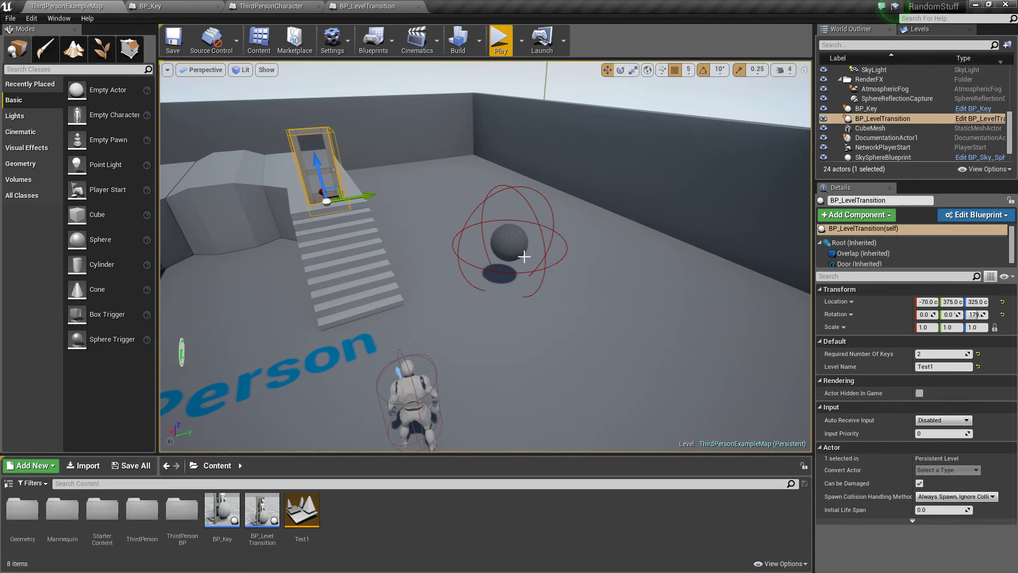
drag(222, 510, 736, 260)
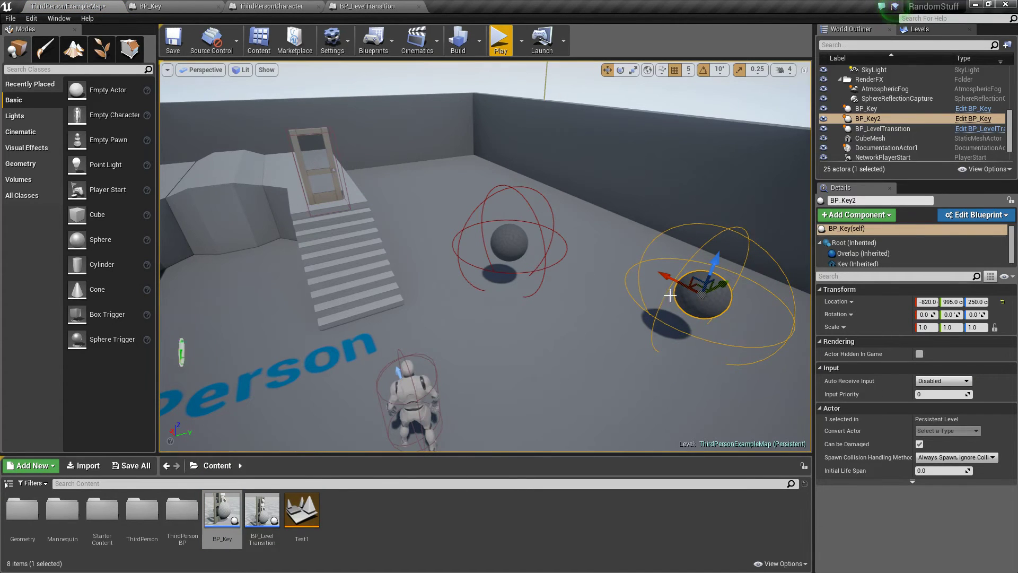
Play the level, run the character toward the door on the stairs without collecting keys, and end the play session
click(500, 42)
key(w)
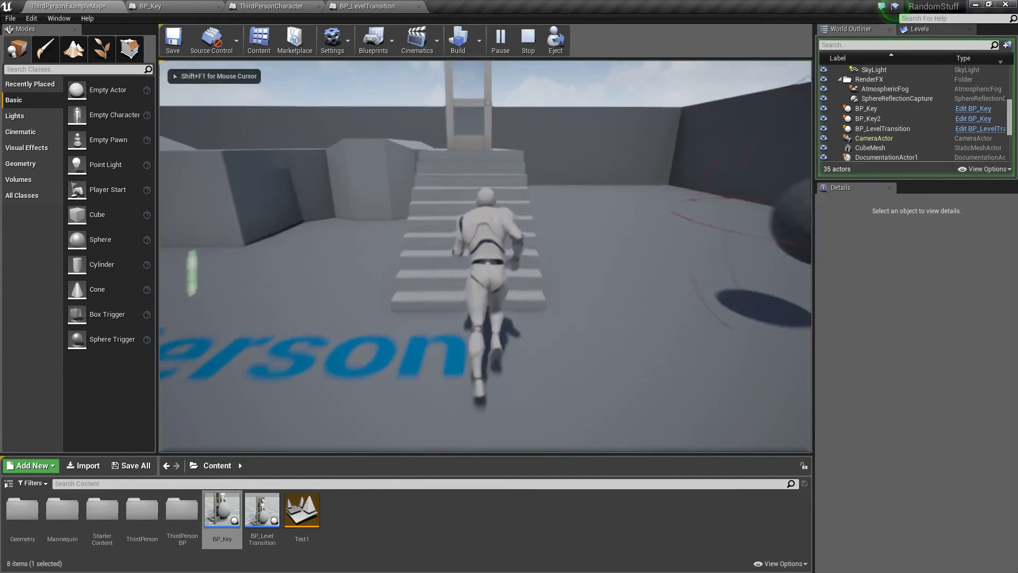
key(s)
key(Escape)
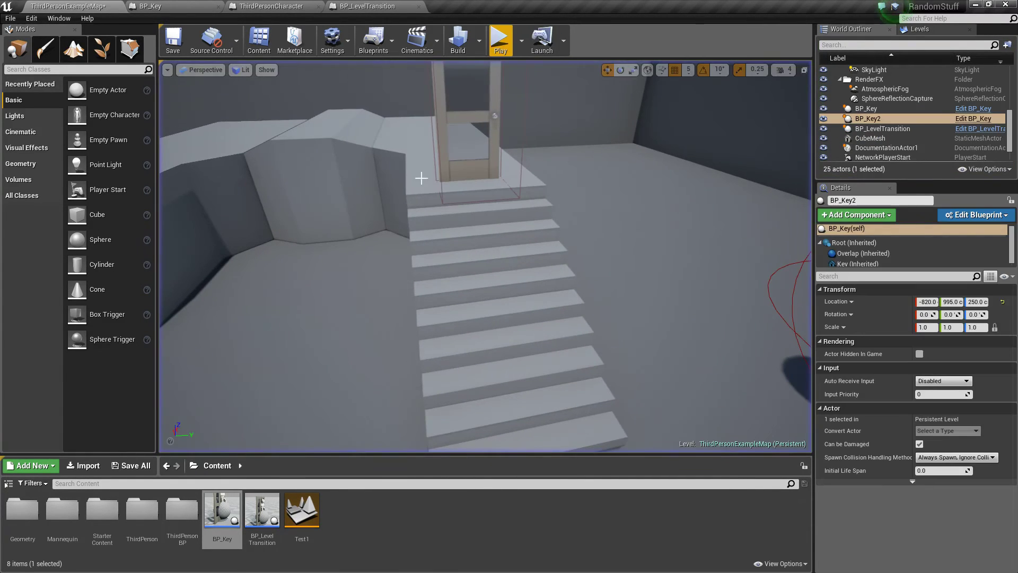
In BP_LevelTransition's event graph, add a Print String to the Branch's False output with the message "You don't have enough keys!"
click(358, 6)
click(394, 238)
right_drag(346, 346, 569, 293)
drag(387, 219, 463, 317)
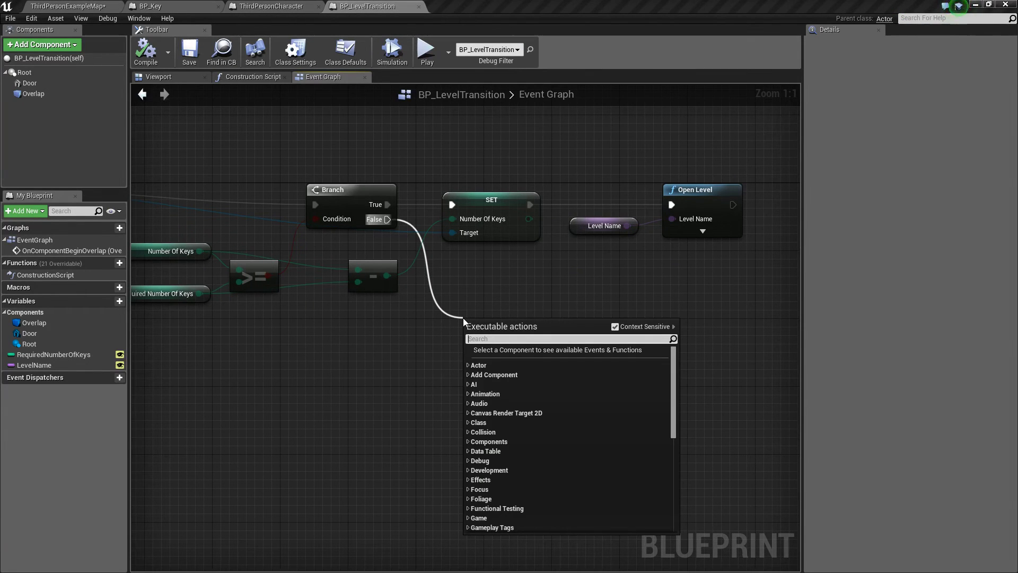
text(print)
key(Return)
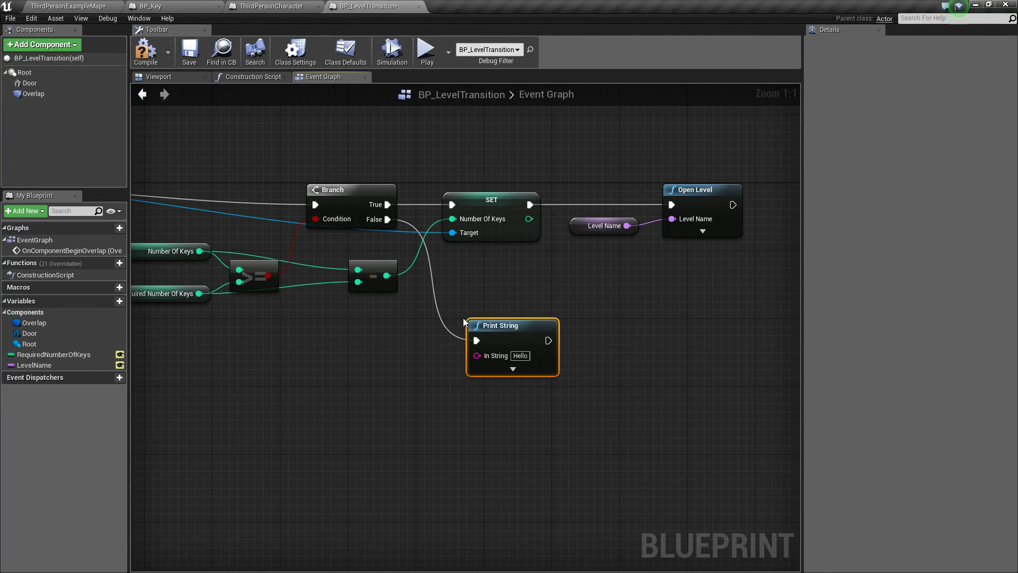
drag(531, 344, 513, 328)
click(510, 340)
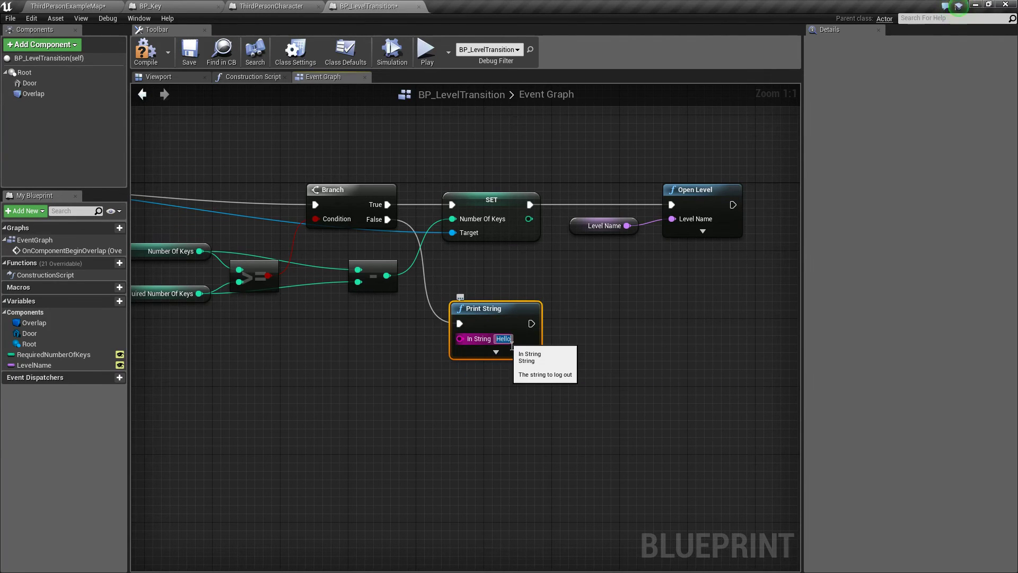
text(You don't h)
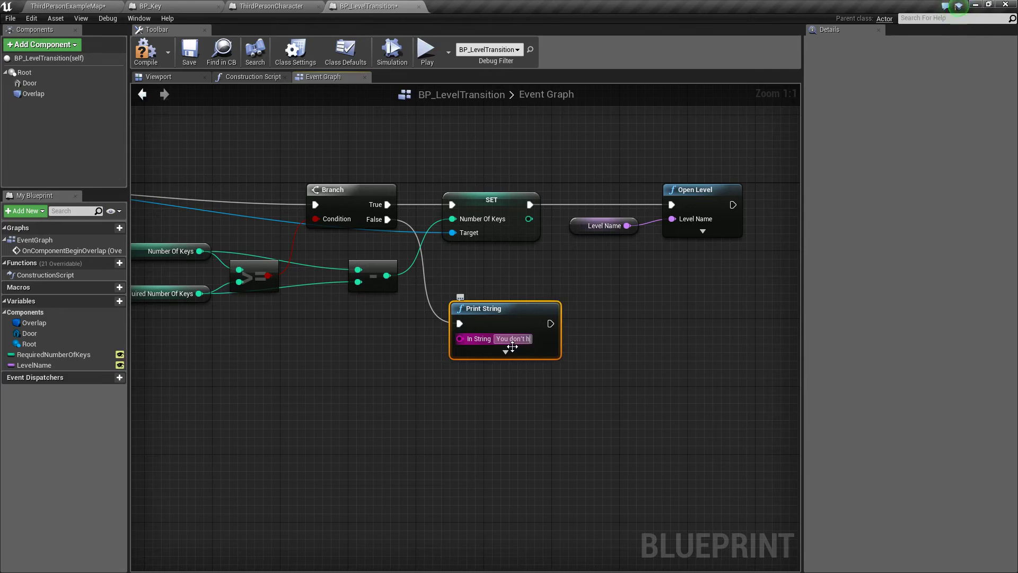
text(ave enough keys!)
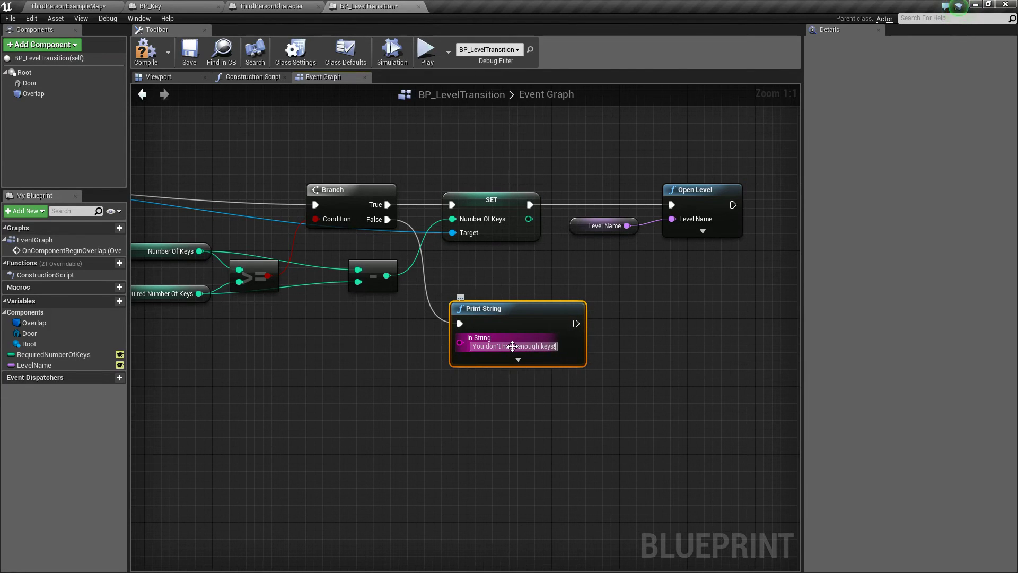
Set the Print String's Text Color to pure red (FF0000FF), and compile and save the blueprint
click(520, 360)
click(503, 396)
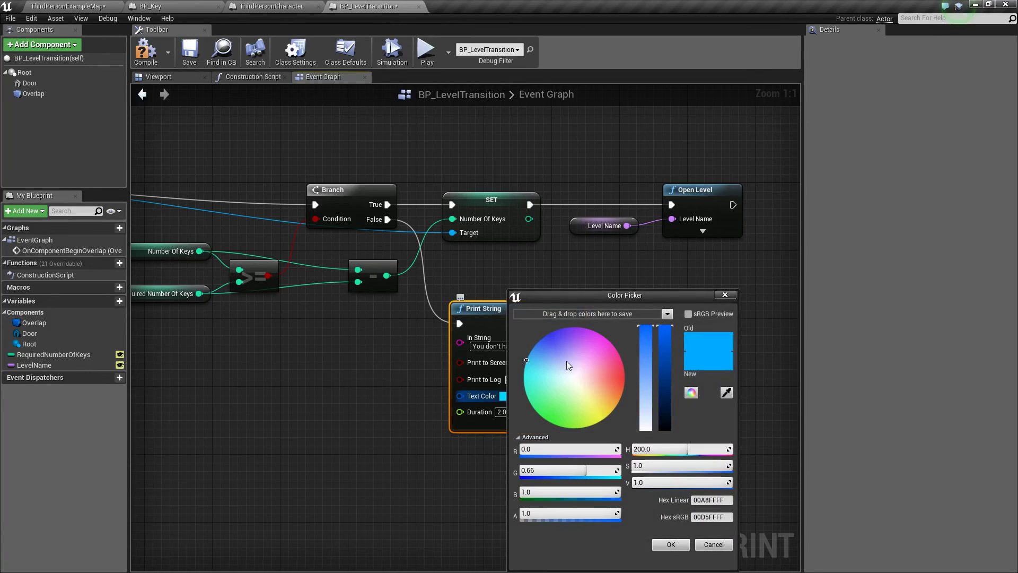
drag(566, 360, 629, 367)
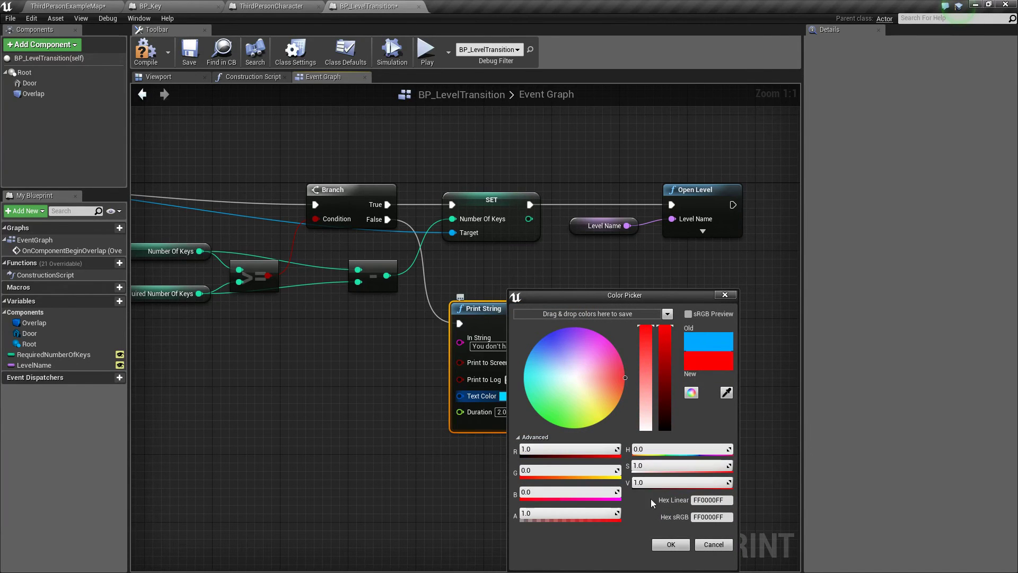
click(671, 544)
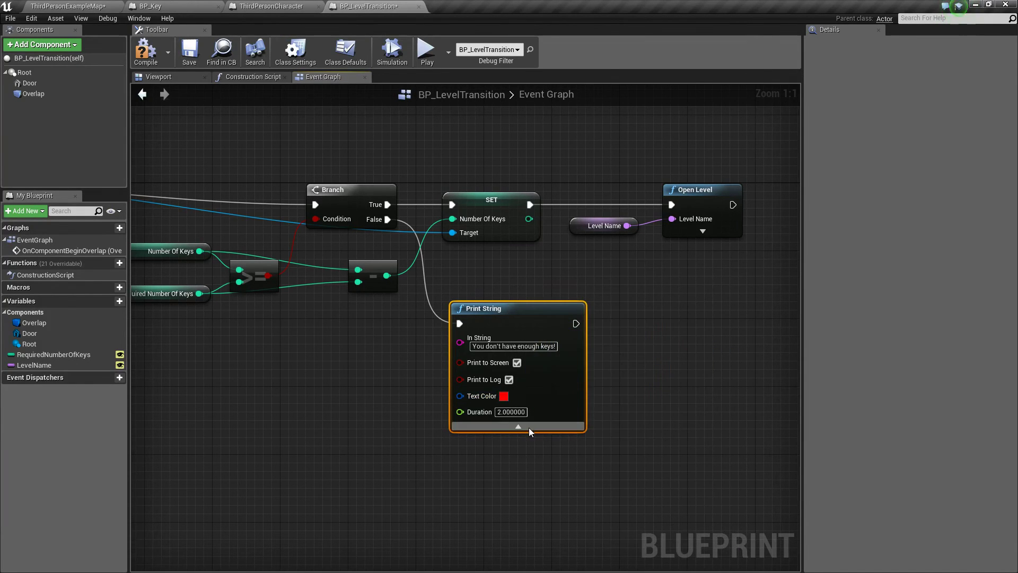
click(529, 427)
click(146, 52)
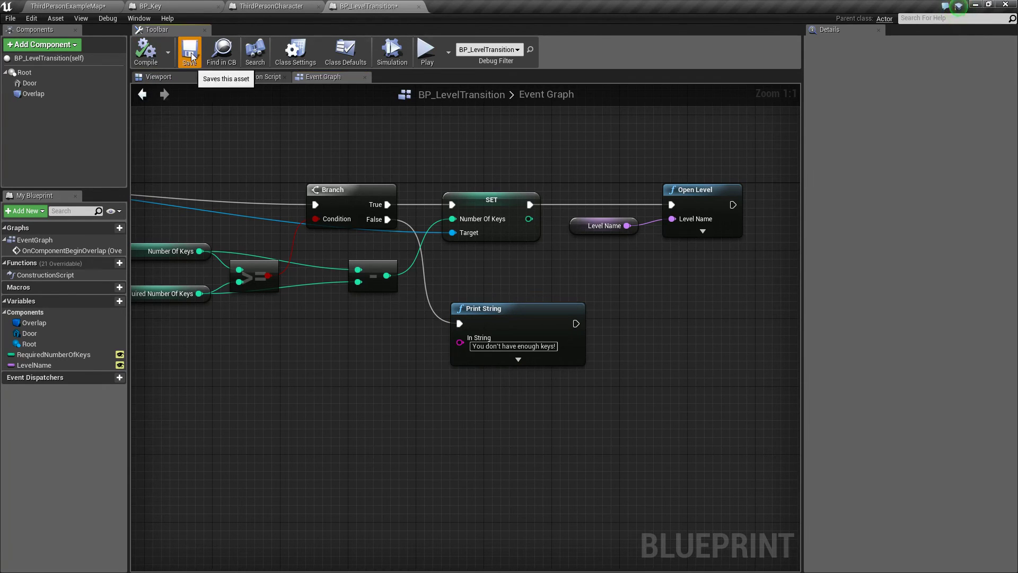
click(191, 53)
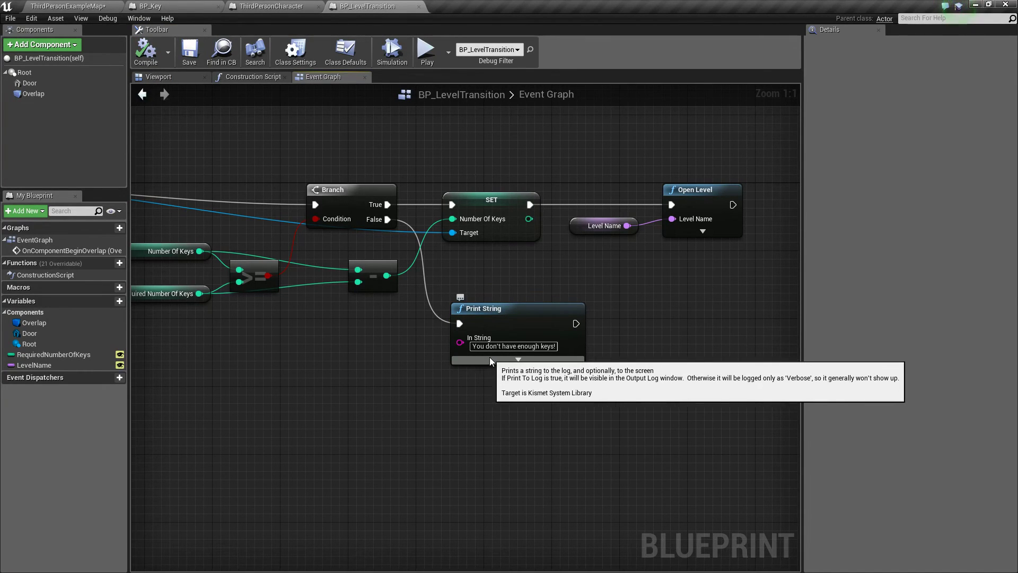
right_drag(499, 404, 464, 365)
drag(480, 286, 547, 278)
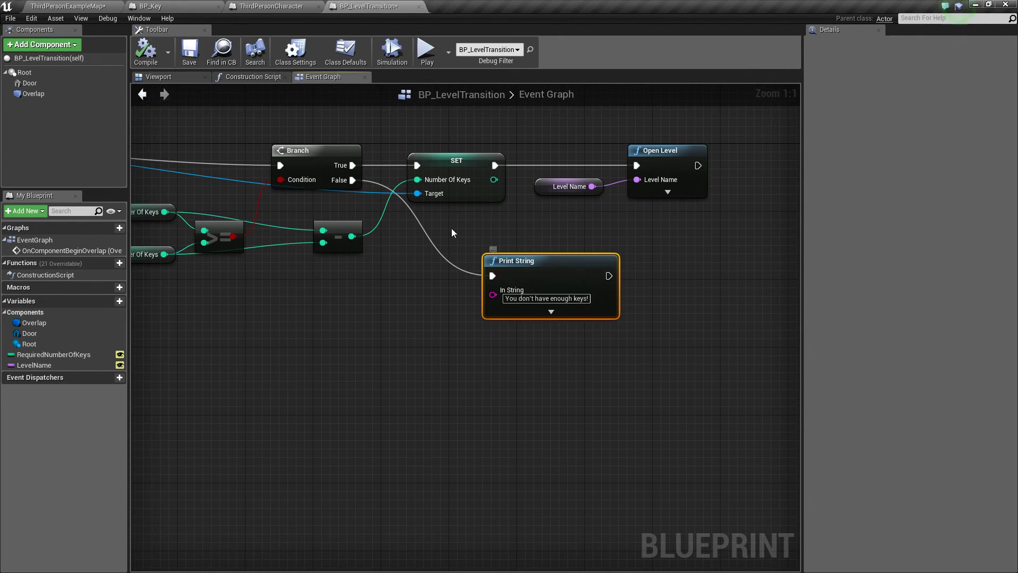
drag(365, 188, 433, 374)
text(c)
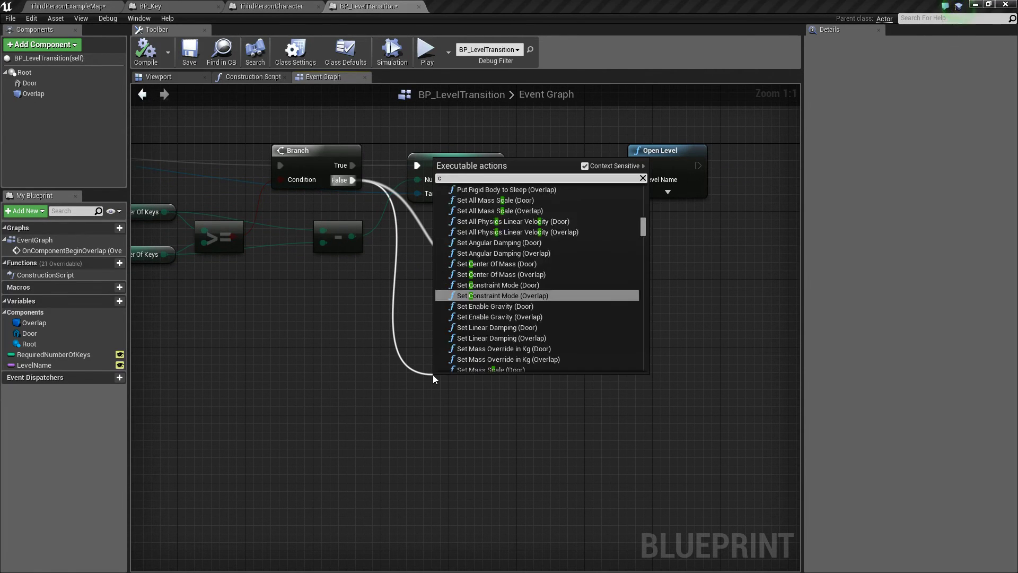
text(reate widget)
key(Return)
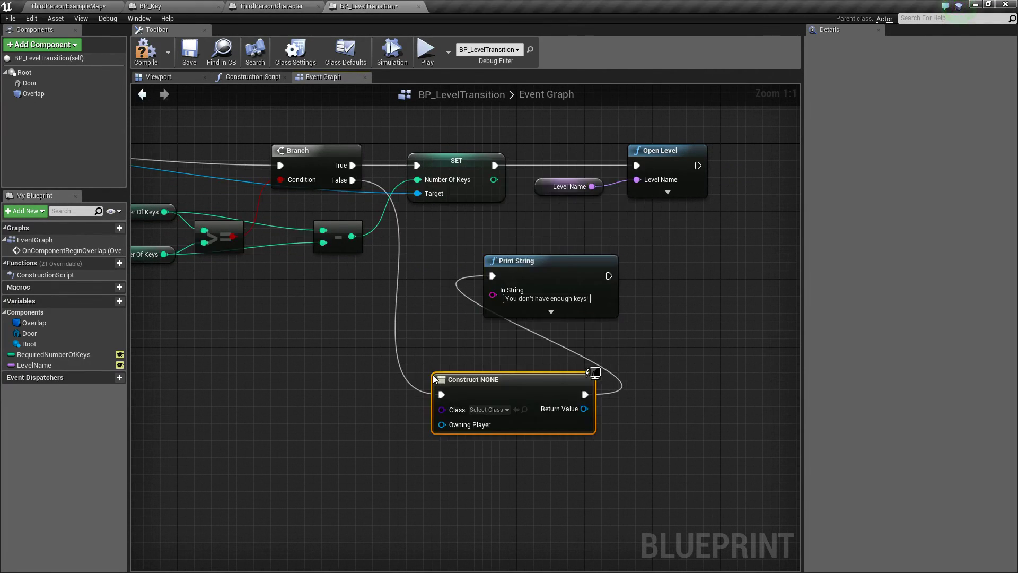
right_drag(519, 397, 466, 366)
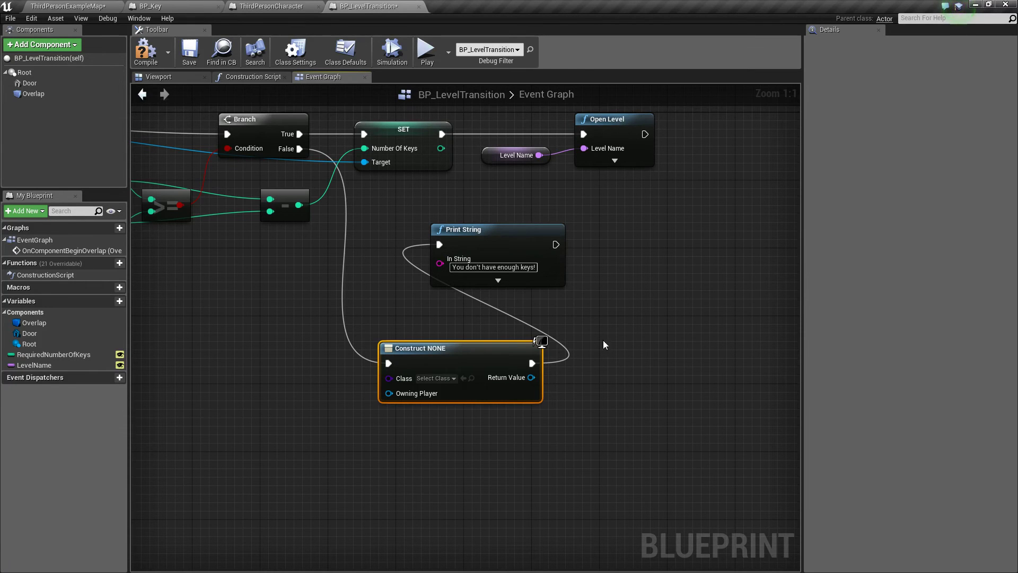
drag(646, 335, 418, 477)
key(Delete)
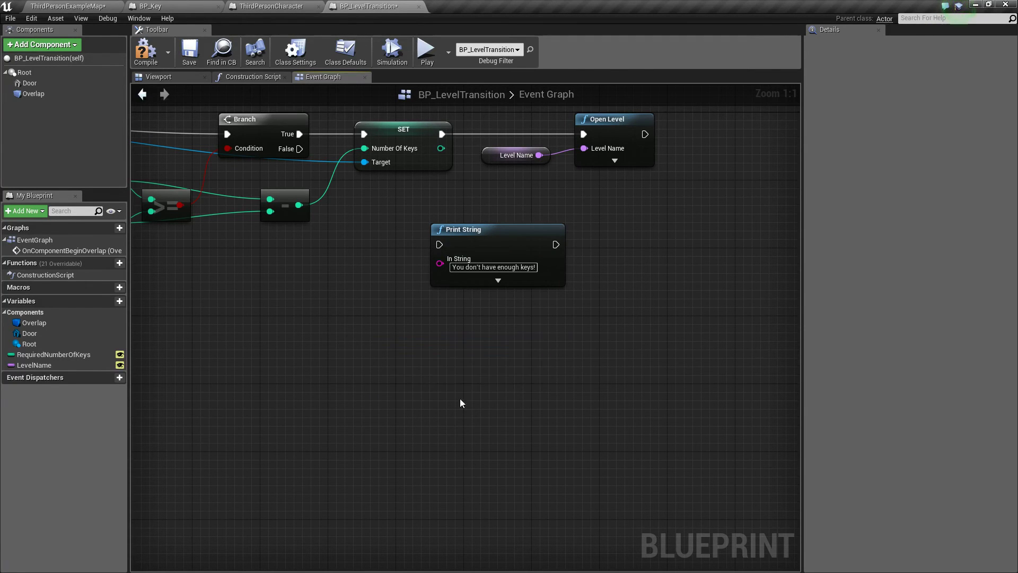
Reconnect the Branch's False output to the Print String node, and compile and save BP_LevelTransition
right_drag(459, 403, 484, 455)
drag(463, 297, 416, 296)
click(154, 52)
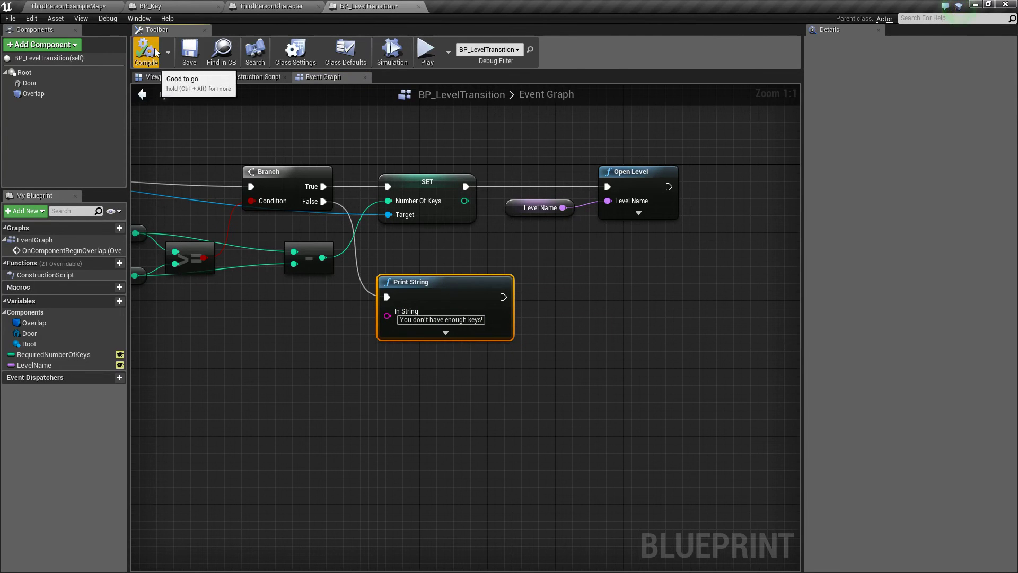
click(193, 62)
Play ThirdPersonExampleMap and run the character into the door without any keys, and again after collecting only one
click(94, 5)
right_drag(364, 366, 467, 371)
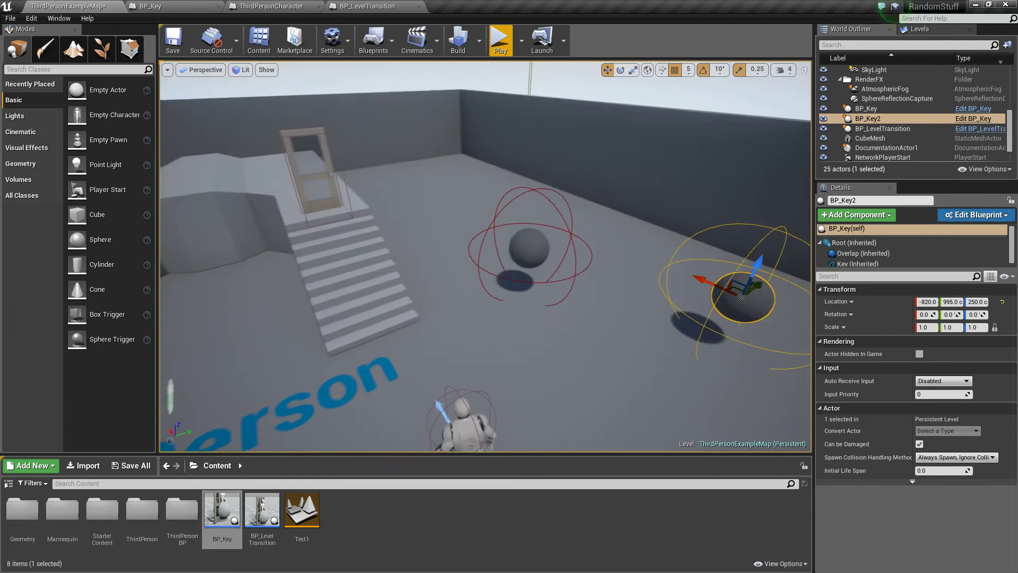
click(501, 40)
key(w)
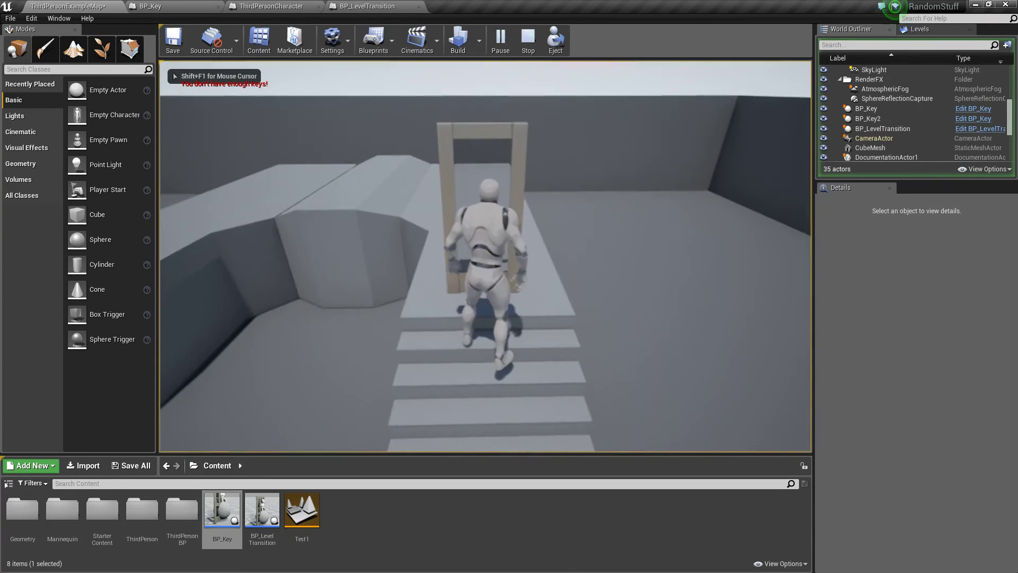
key(d)
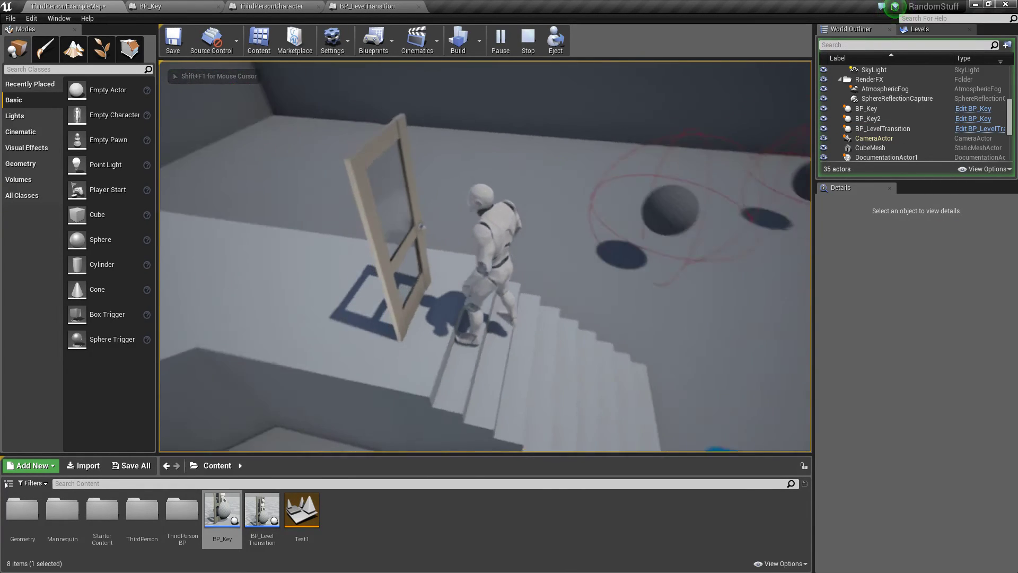
key(w)
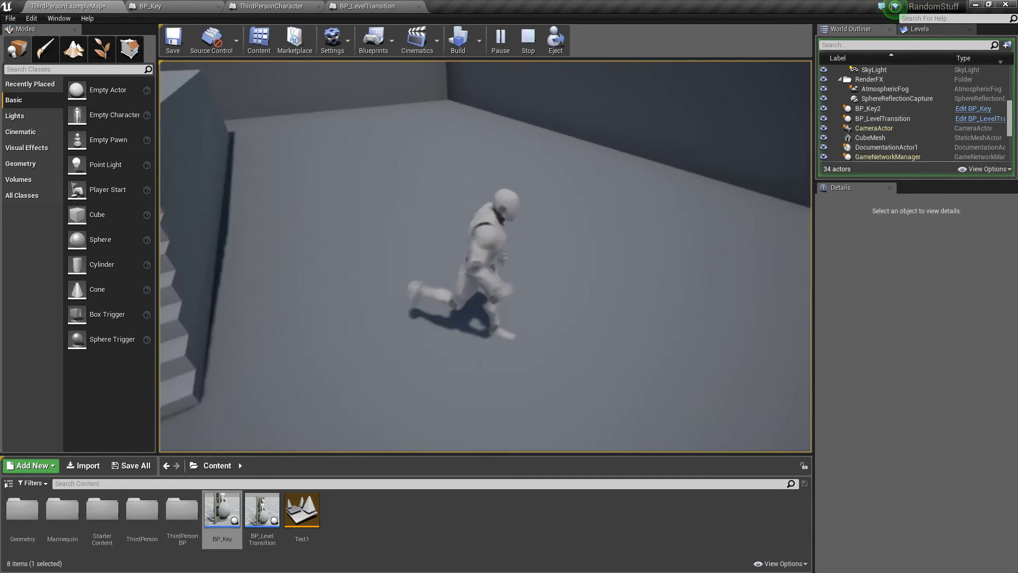
key(w)
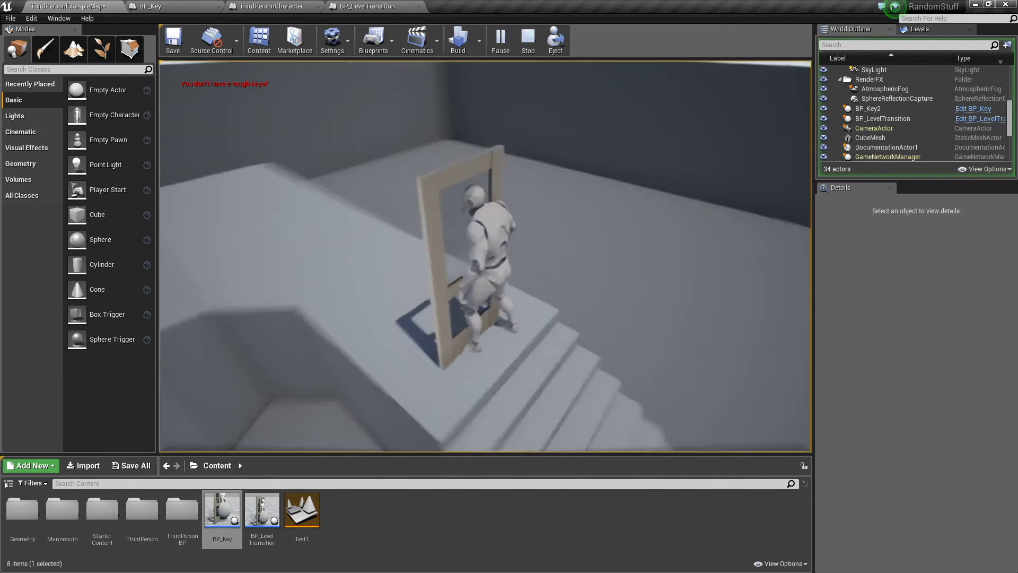
Collect the second key, run through the door into the Test1 level, and end the play session
key(w)
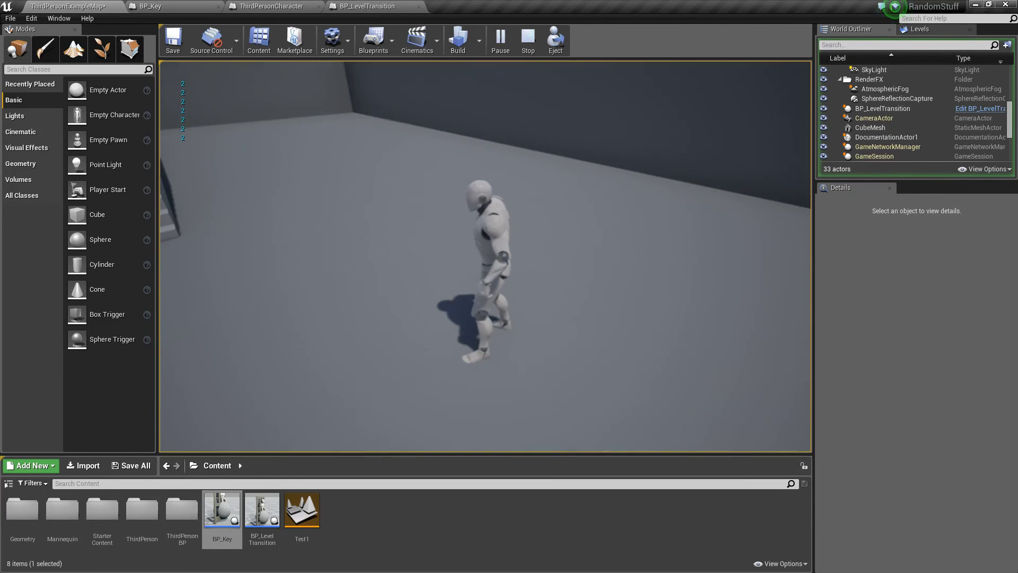
key(w)
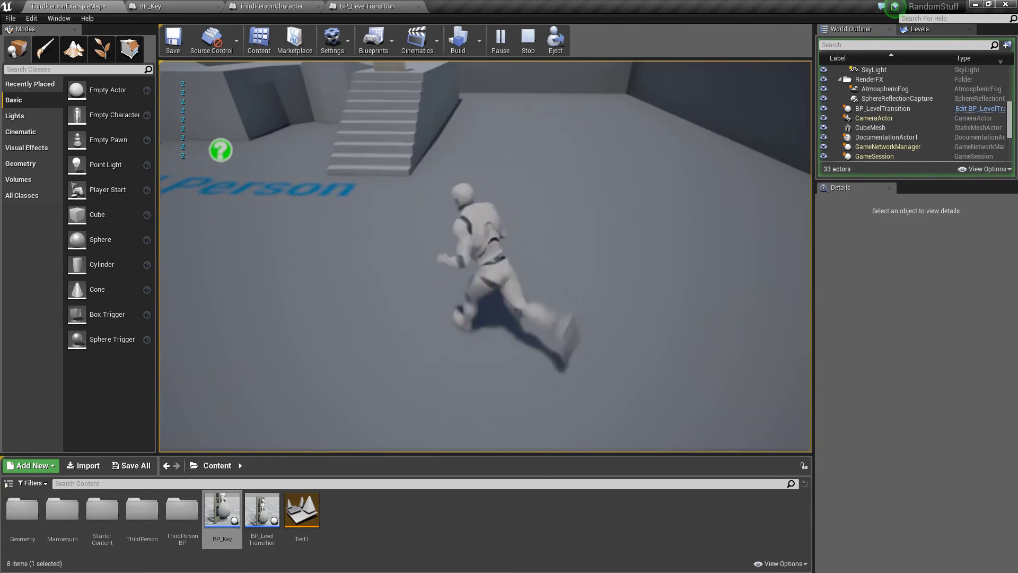
key(w)
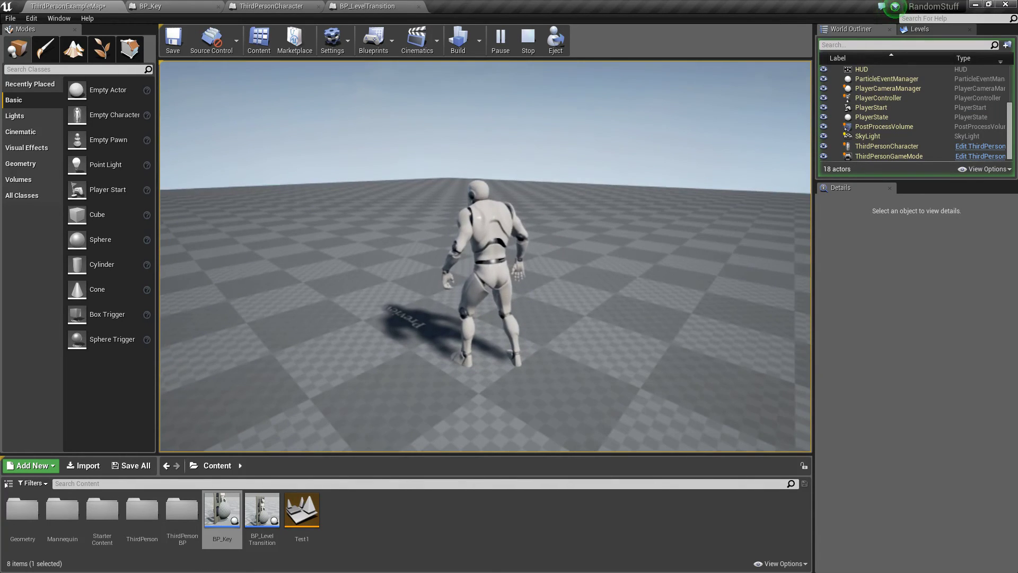
key(w)
key(d)
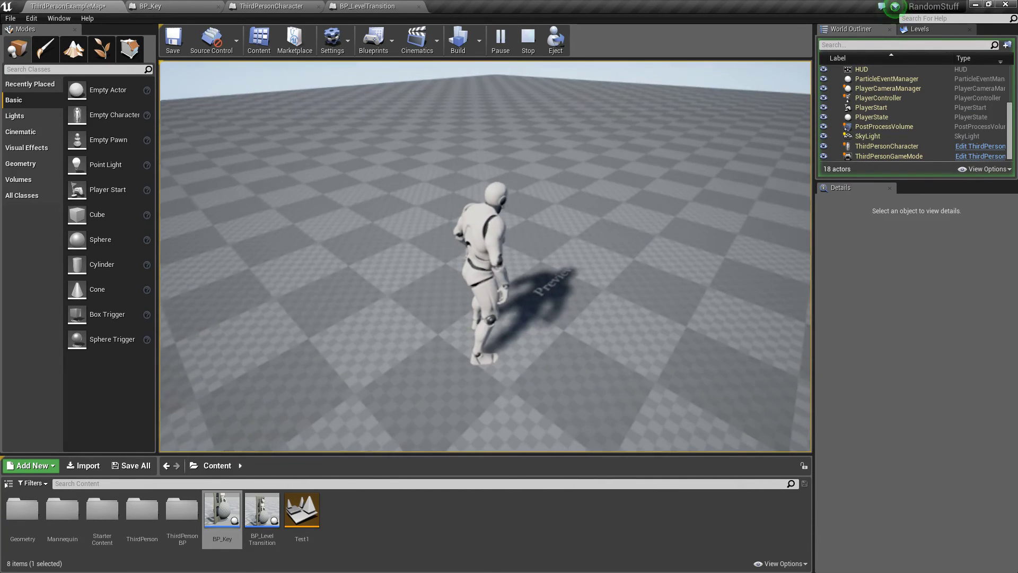
key(w)
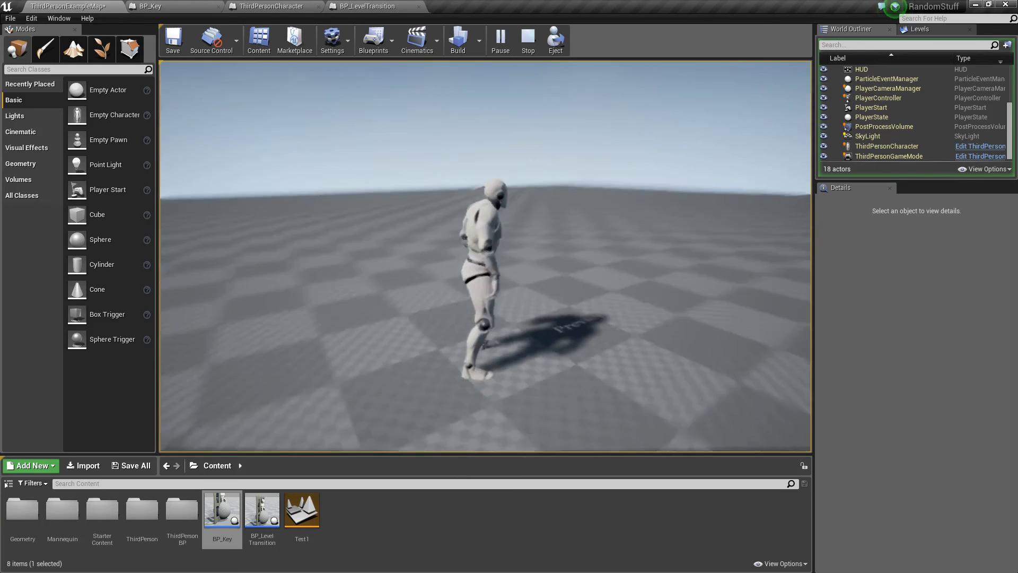
key(Escape)
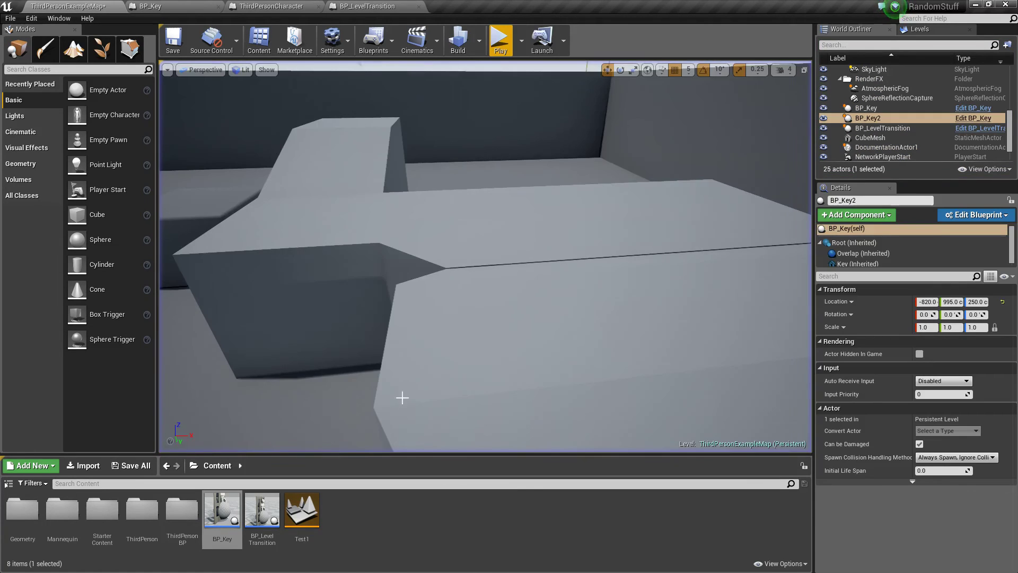
Open the Test1 level from the Content folder, saving the changes to ThirdPersonExampleMap
key(s)
right_drag(485, 257, 605, 244)
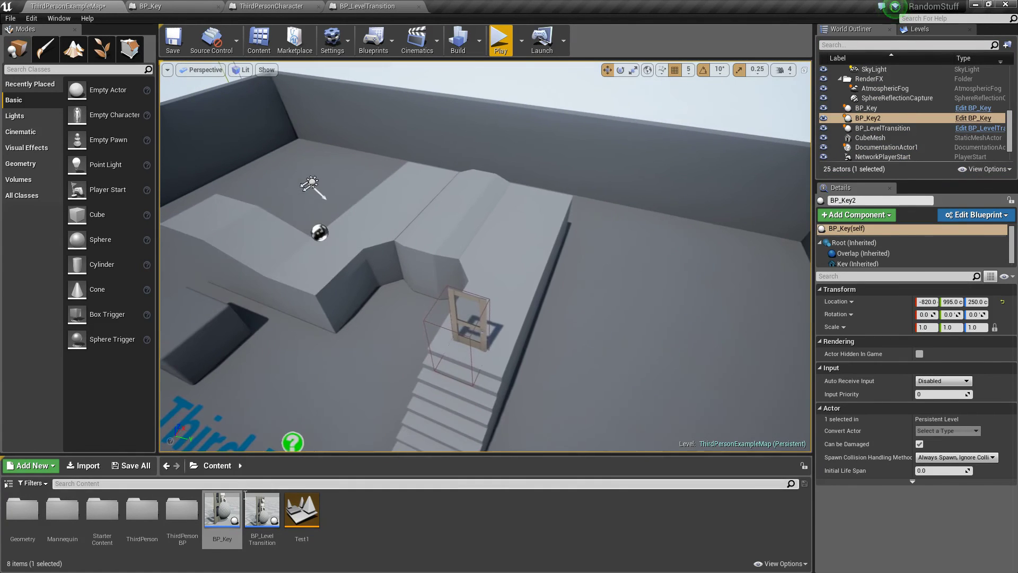
double_click(301, 526)
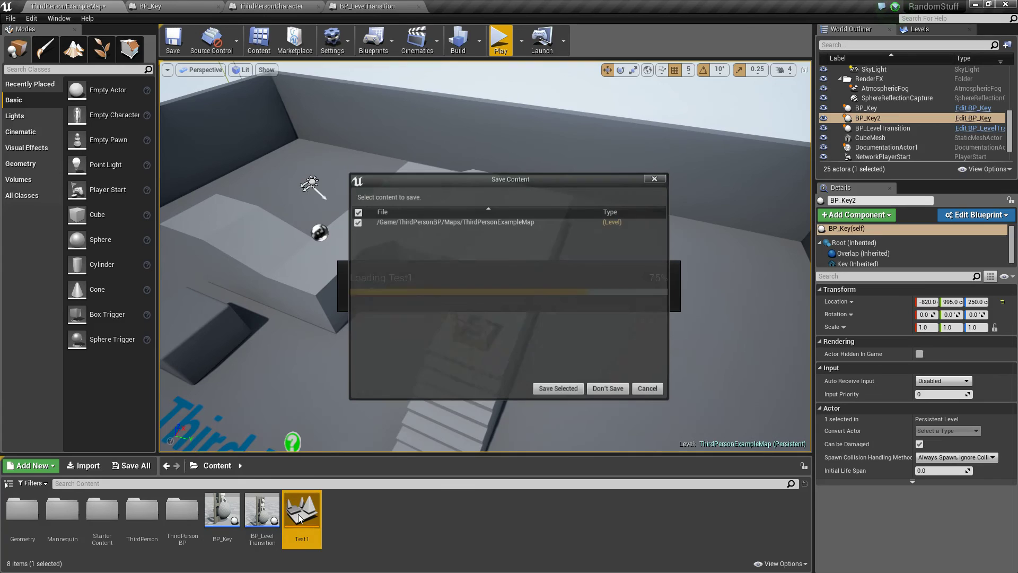
click(569, 391)
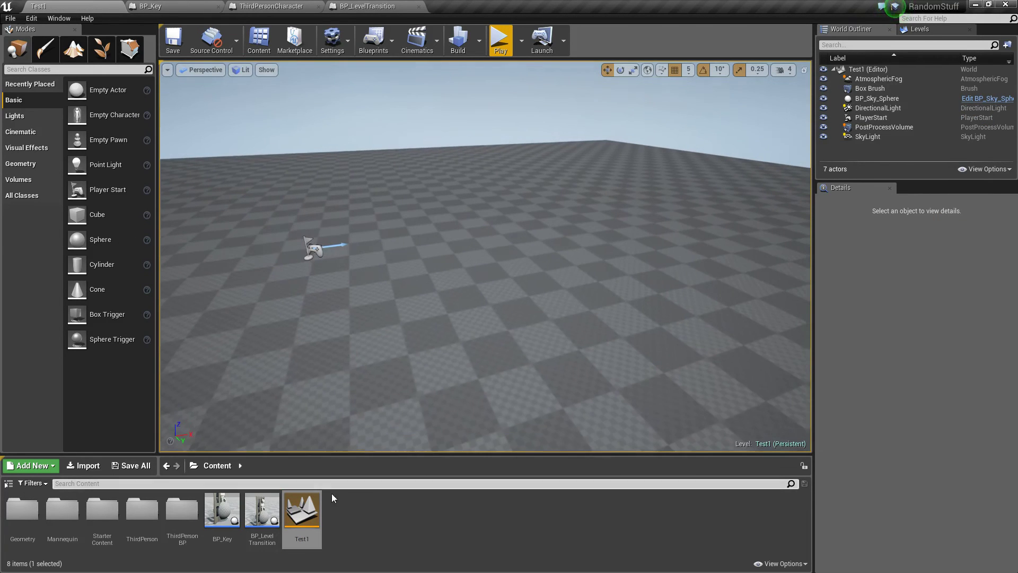
Place a BP_LevelTransition door facing the player start, with Required Number Of Keys 3 and Level Name ThirdPersonExampleMap
drag(262, 510, 731, 303)
key(e)
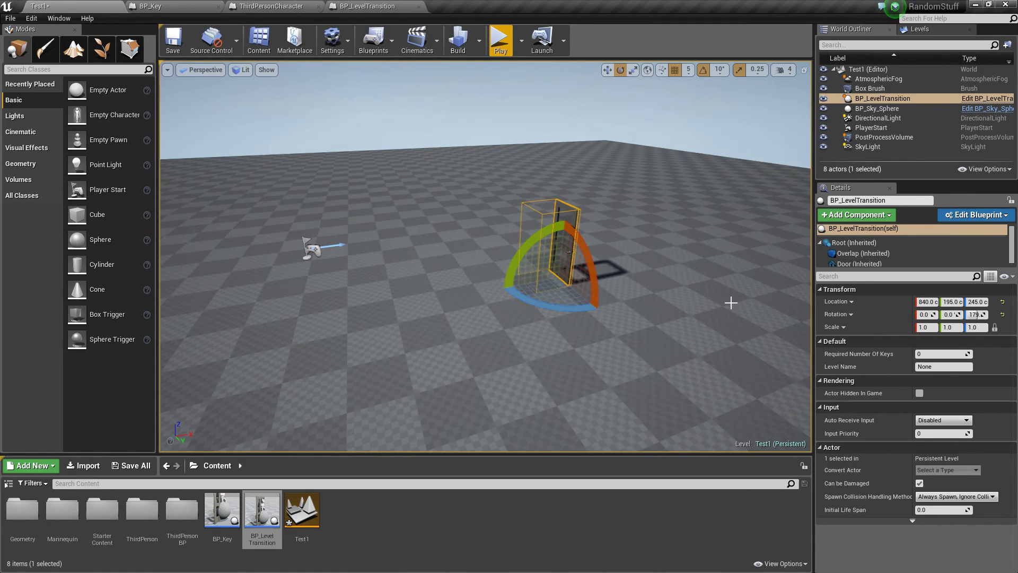
click(937, 365)
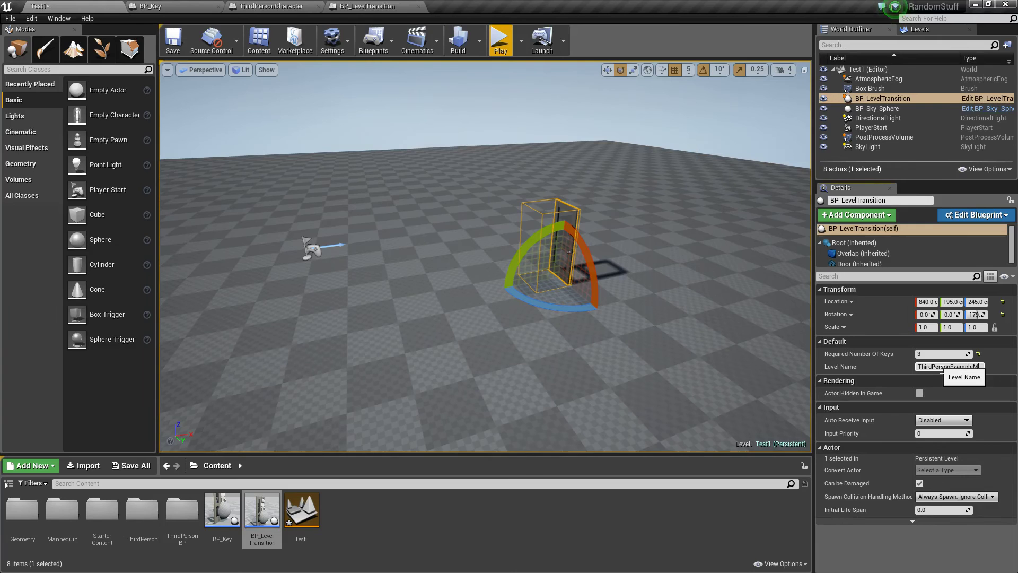
click(350, 520)
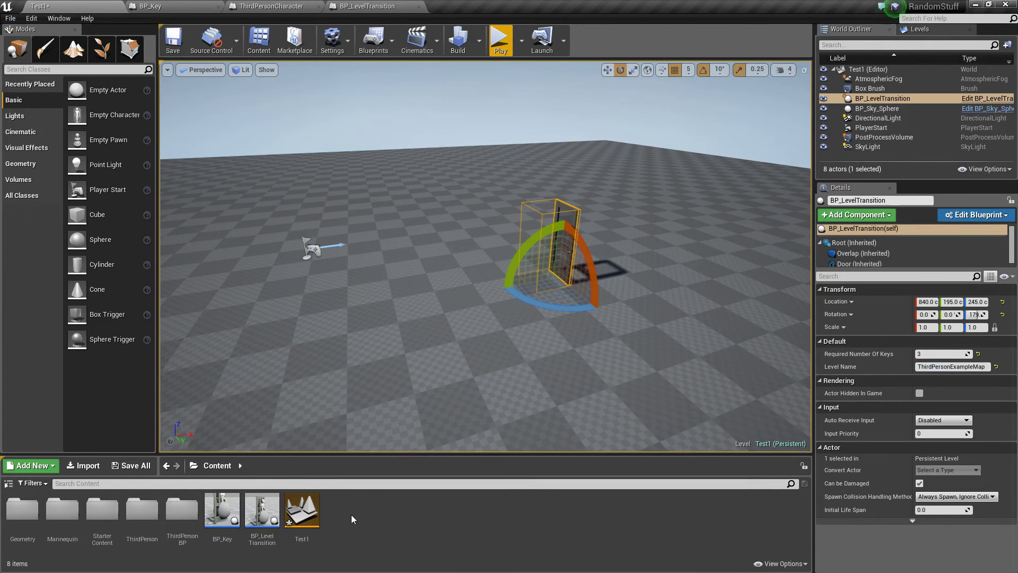
Place a BP_Key on the Test1 floor near the door and duplicate it twice to get three spread-out keys
drag(223, 510, 498, 320)
key(w)
right_drag(497, 320, 662, 343)
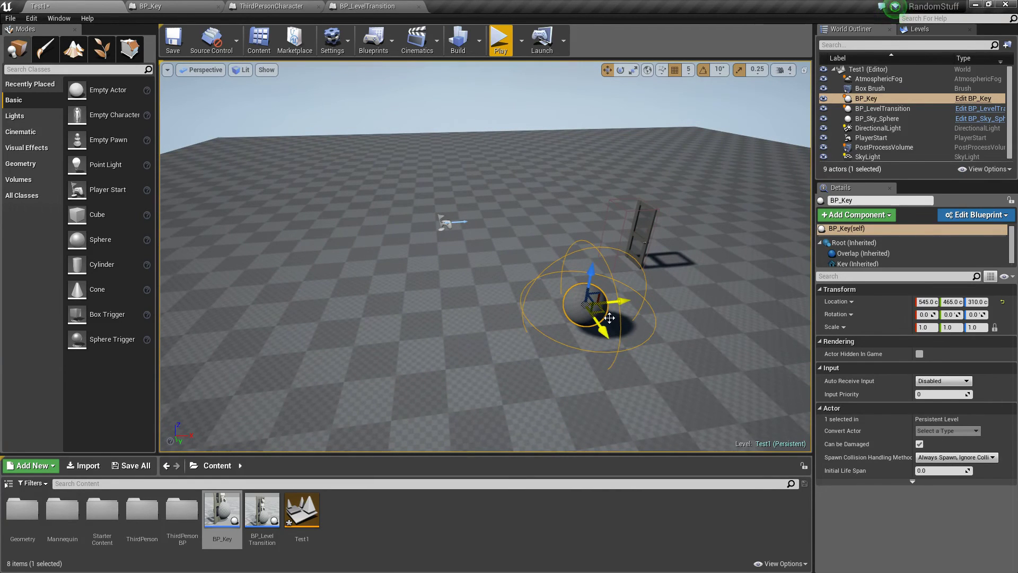
alt+drag(603, 313, 348, 268)
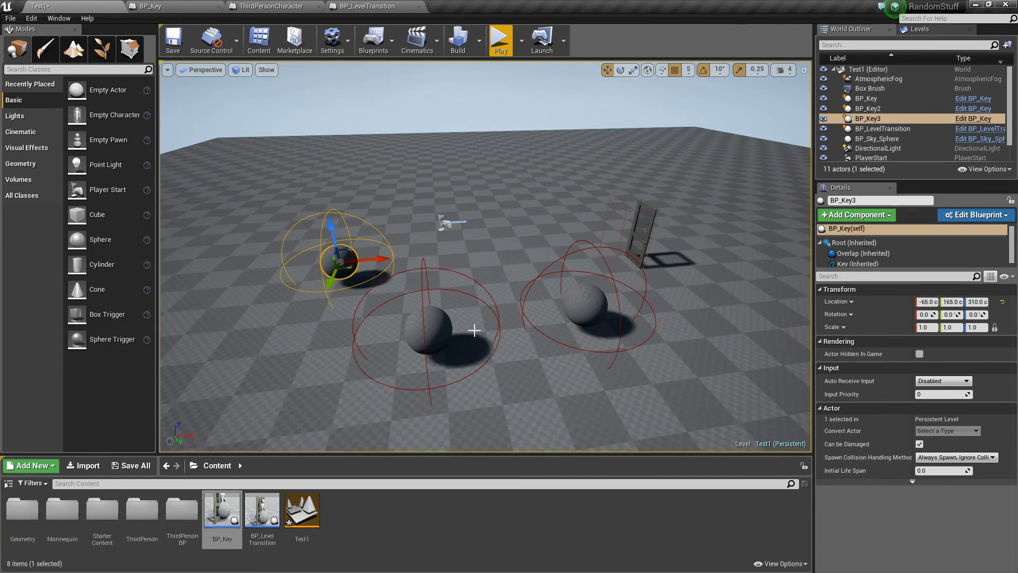
Save Test1 and play it, collecting all three keys and running through the door to ThirdPersonExampleMap before ending the play session
click(173, 39)
click(501, 40)
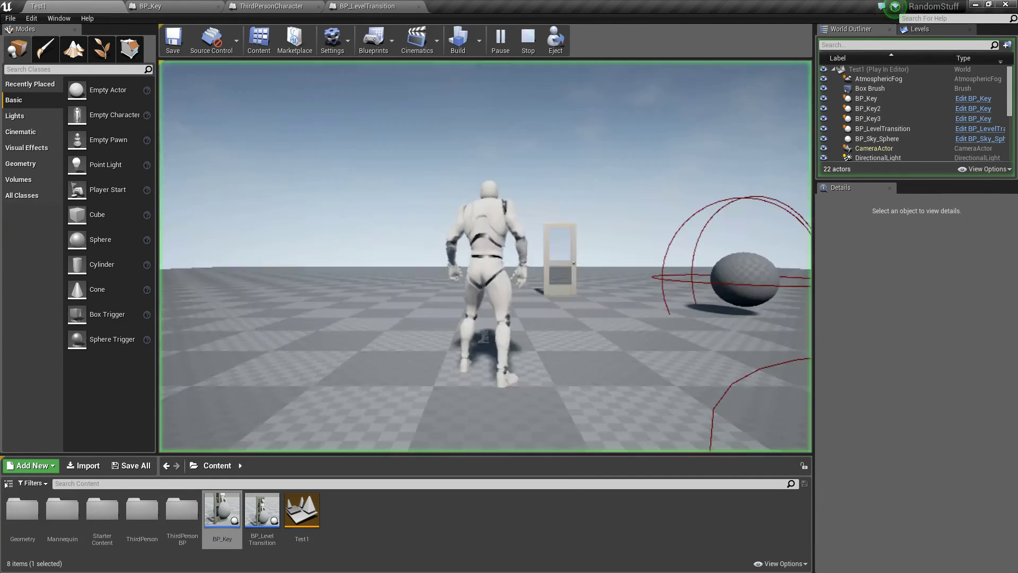
key(w)
key(d)
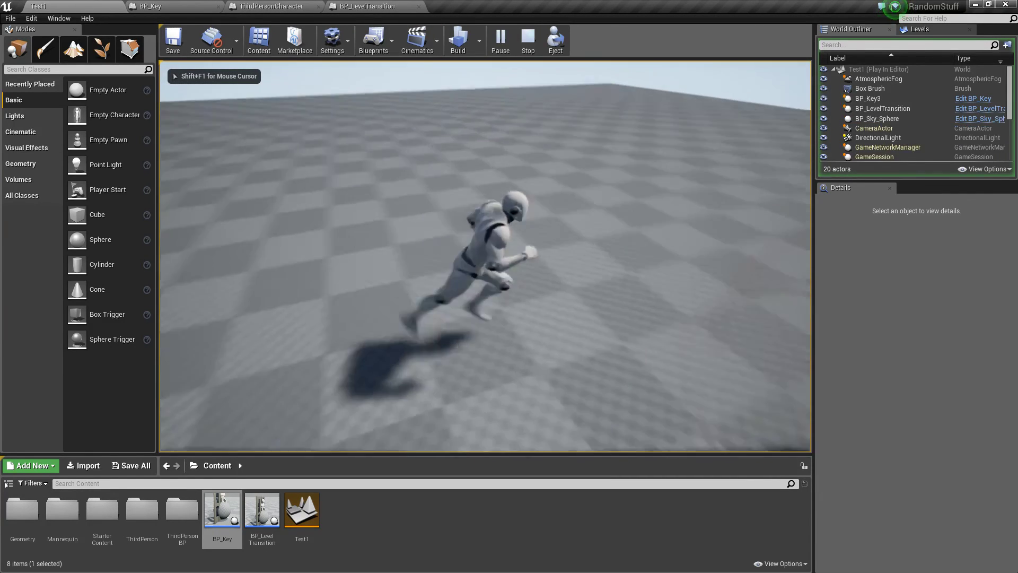
key(w)
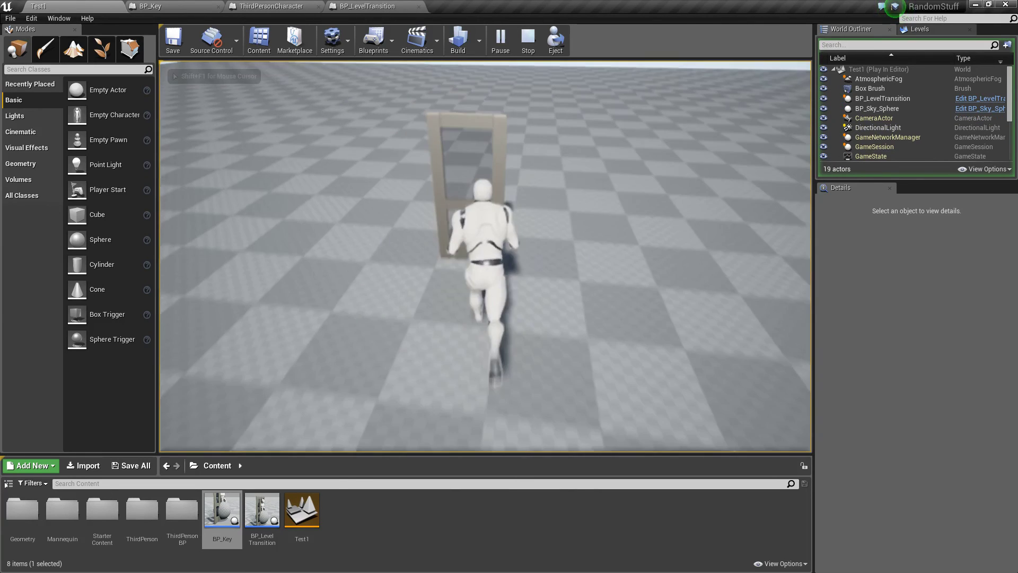
key(w)
key(Escape)
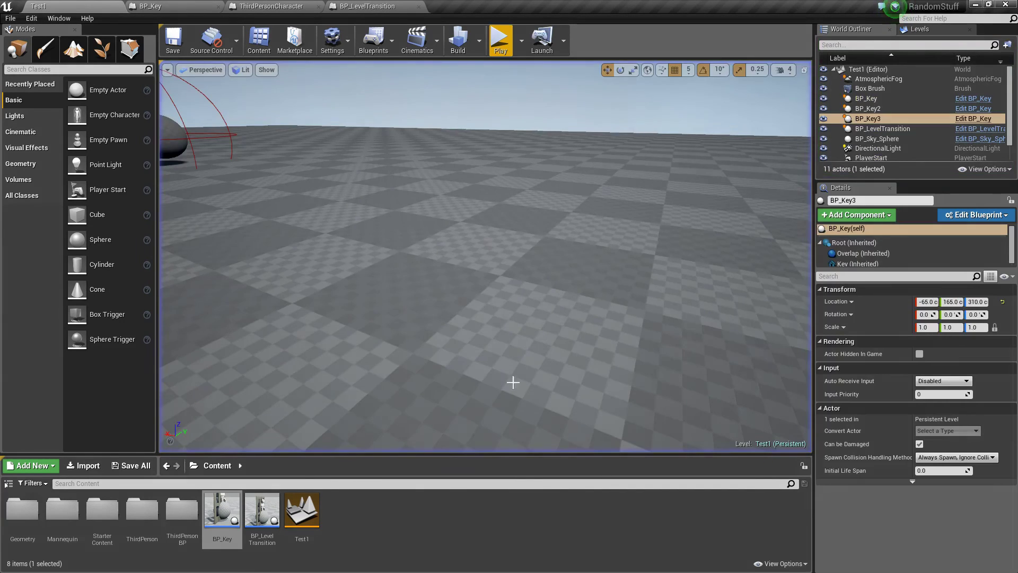
Open the ThirdPersonExampleMap level from the ThirdPersonBP Maps folder
double_click(181, 510)
double_click(62, 510)
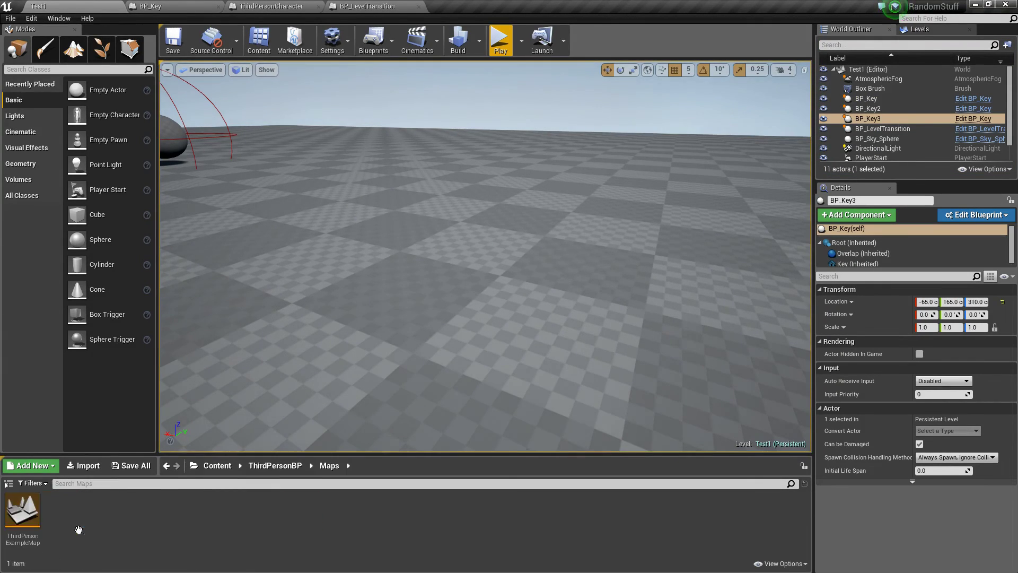
double_click(40, 531)
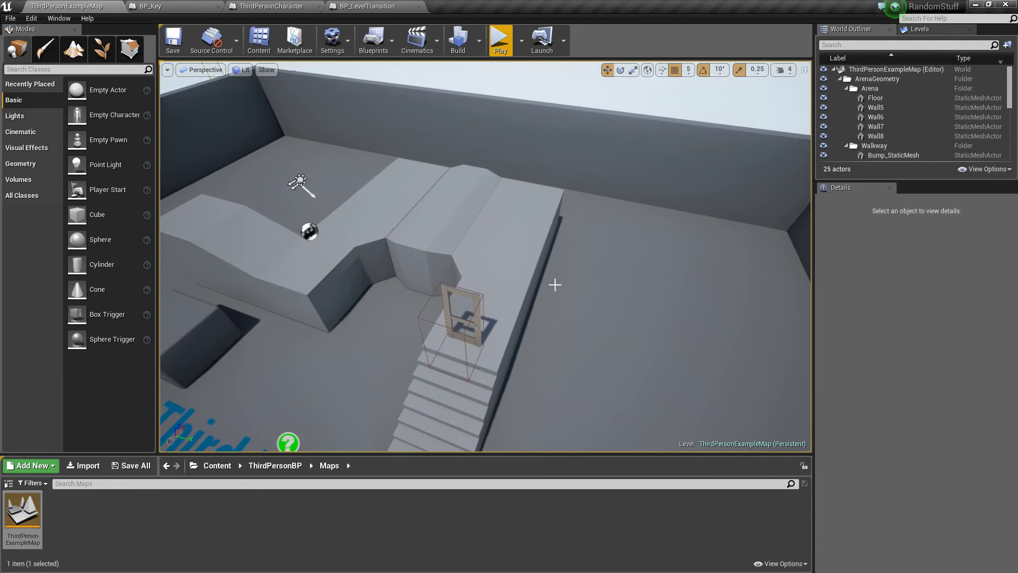
Play ThirdPersonExampleMap, travel through the doors to Test1 and back again, and end the play session
click(498, 42)
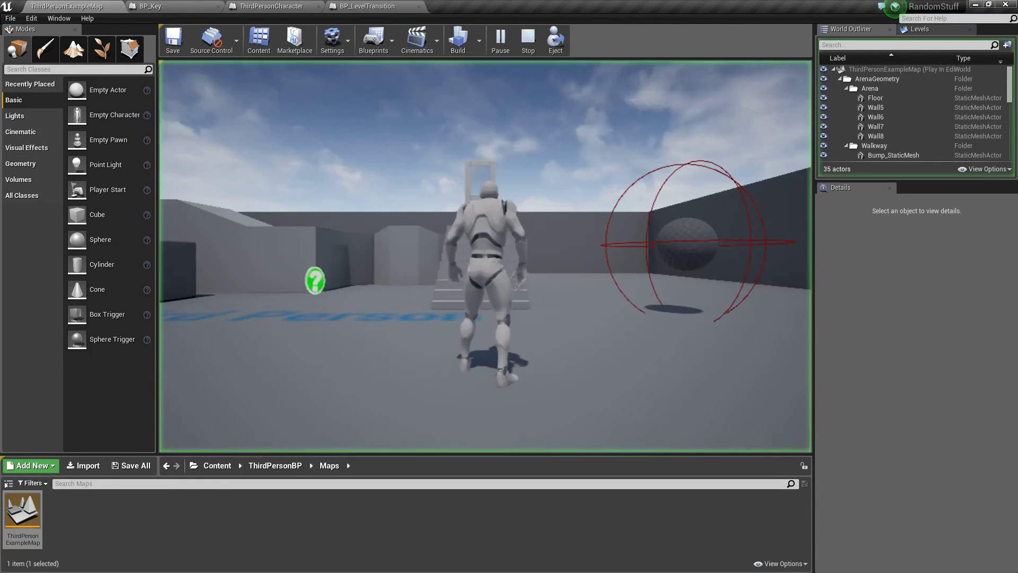
key(w)
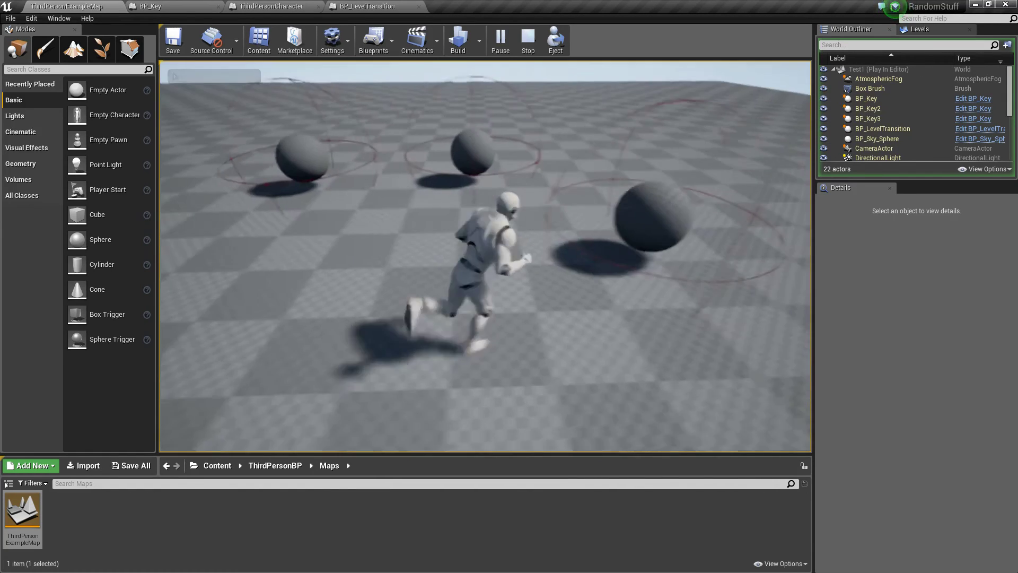
key(w)
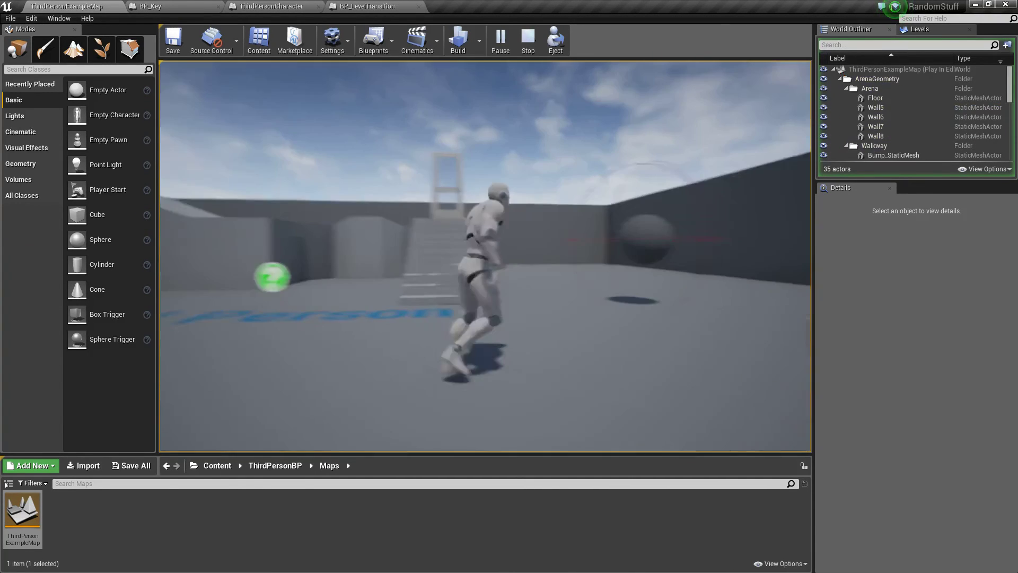
key(s)
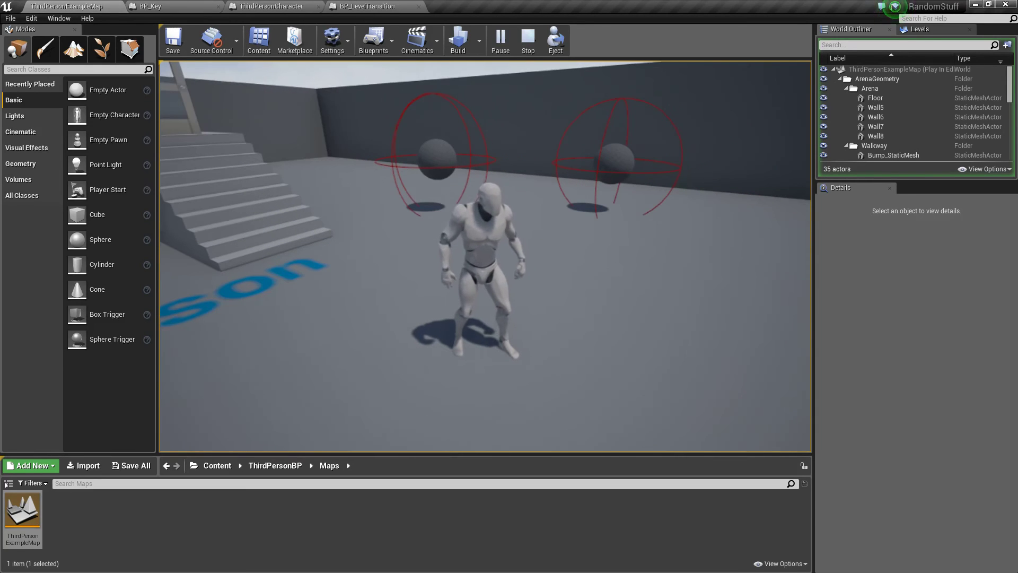
key(Escape)
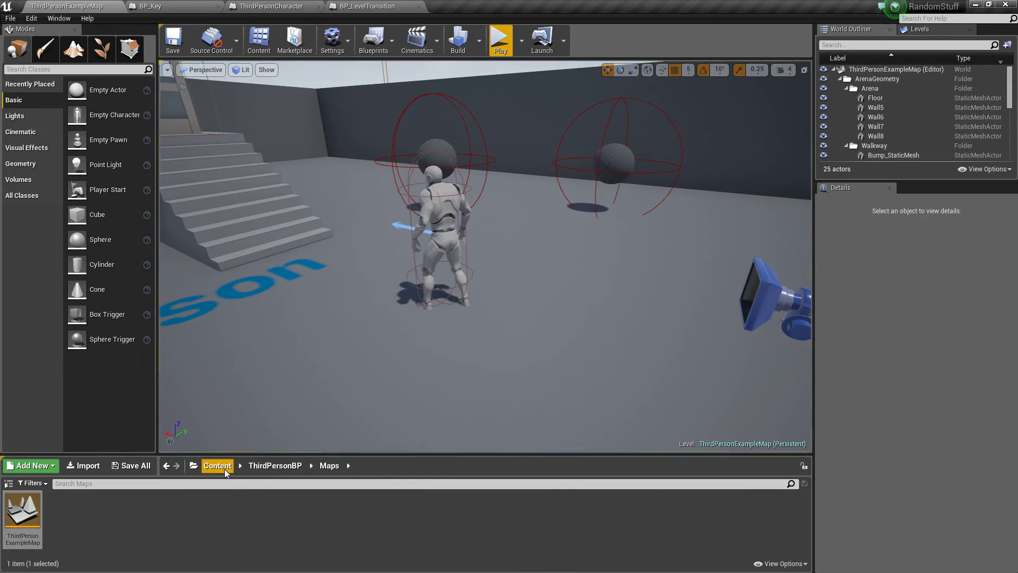
Place a third BP_Key from the Content folder near the two existing keys in ThirdPersonExampleMap
click(225, 469)
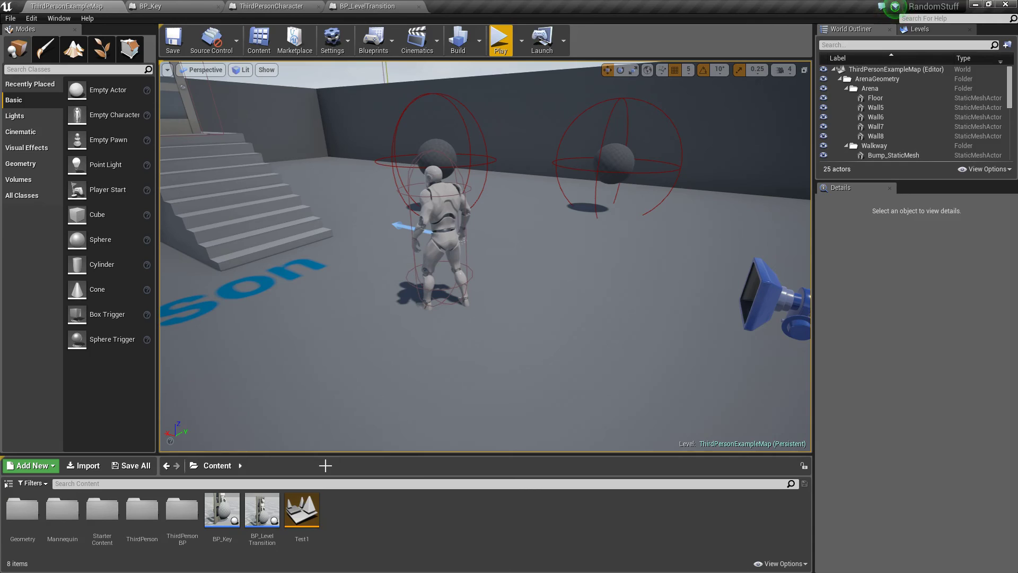
drag(223, 509, 615, 197)
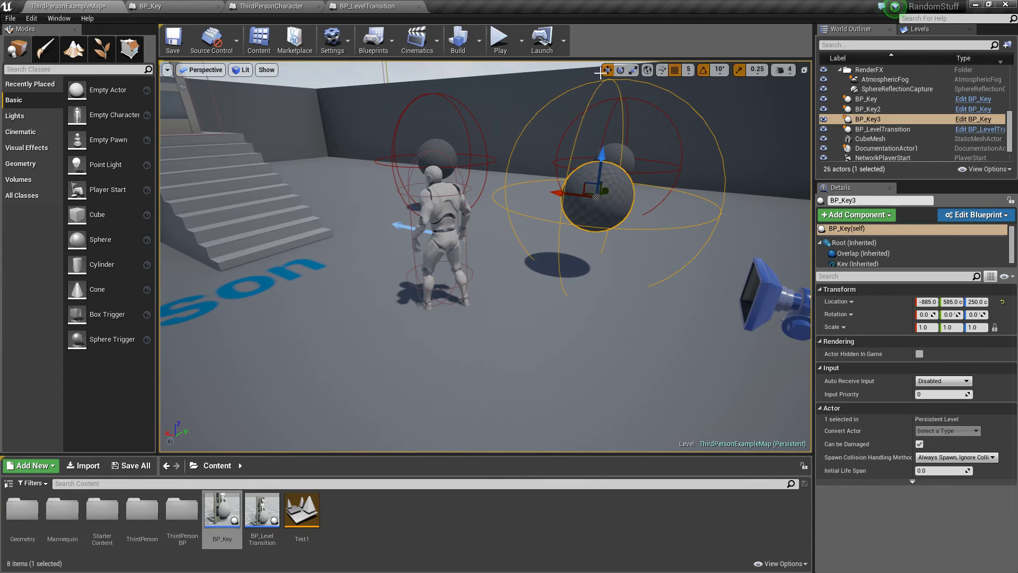
Play ThirdPersonExampleMap, collect all three keys, and print the current key count
click(500, 38)
click(520, 277)
key(w)
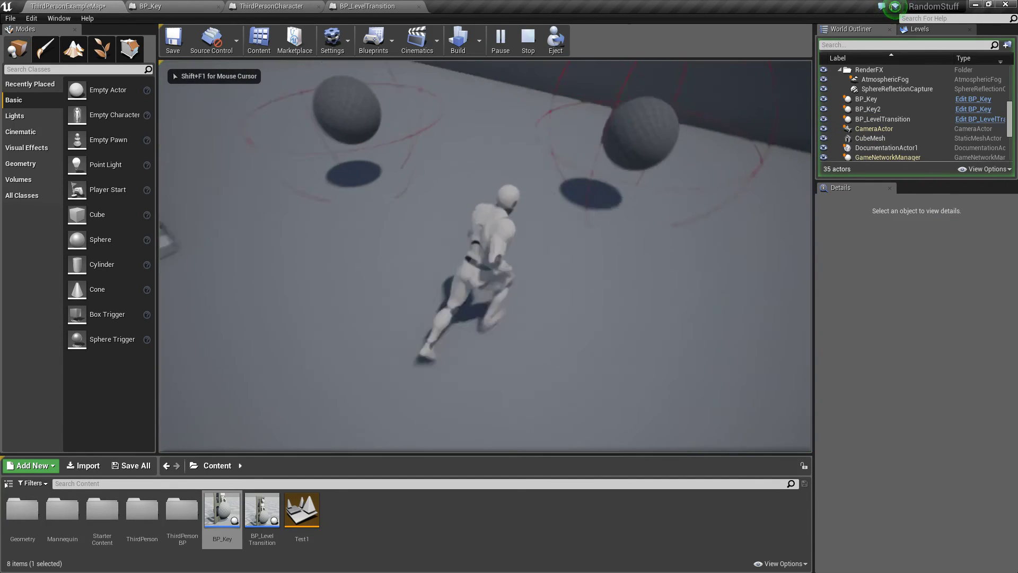
key(e)
key(e)
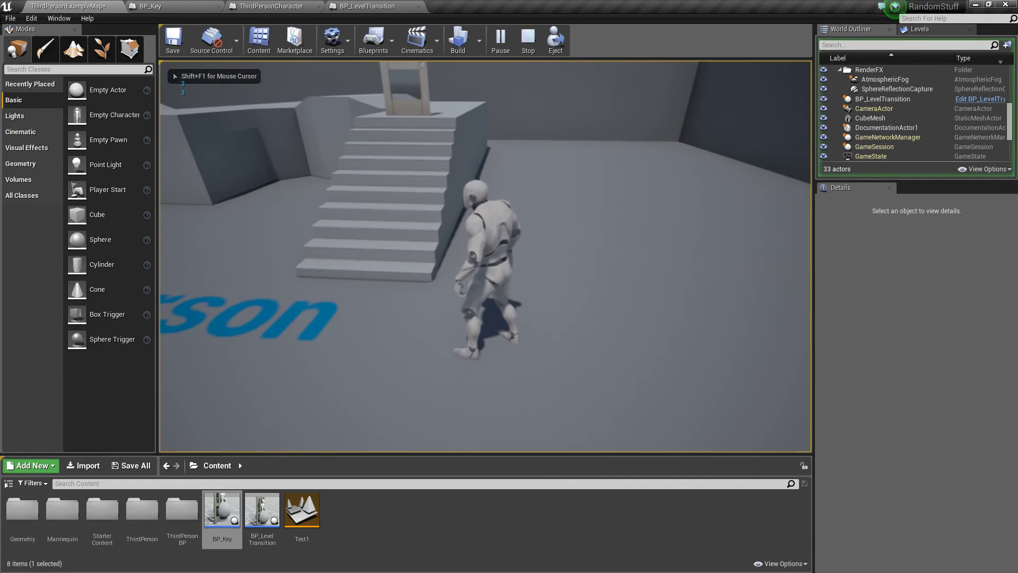
Run up the stairs through the door into Test1, check the printed key count there, and end the play session
key(w)
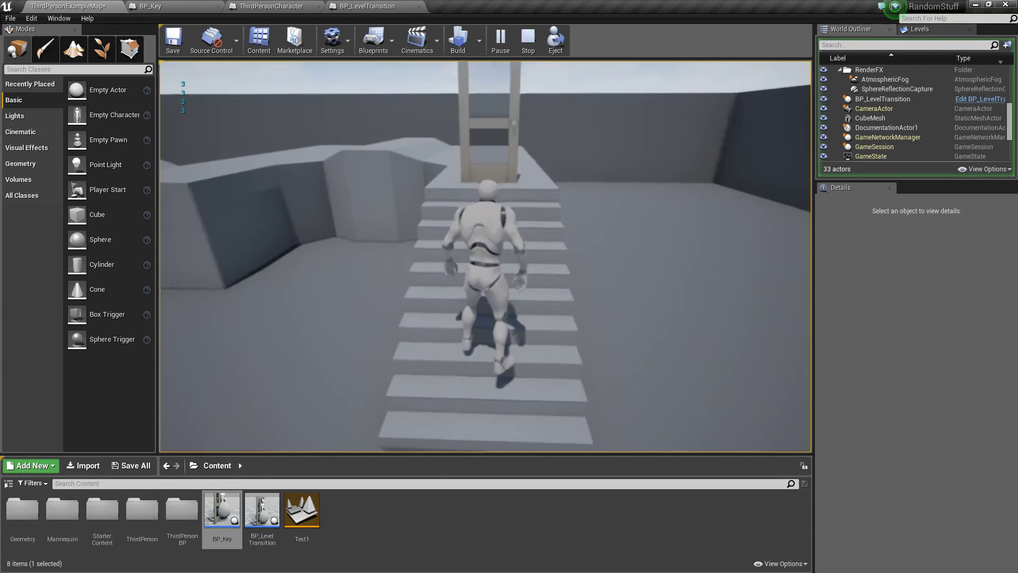
key(w)
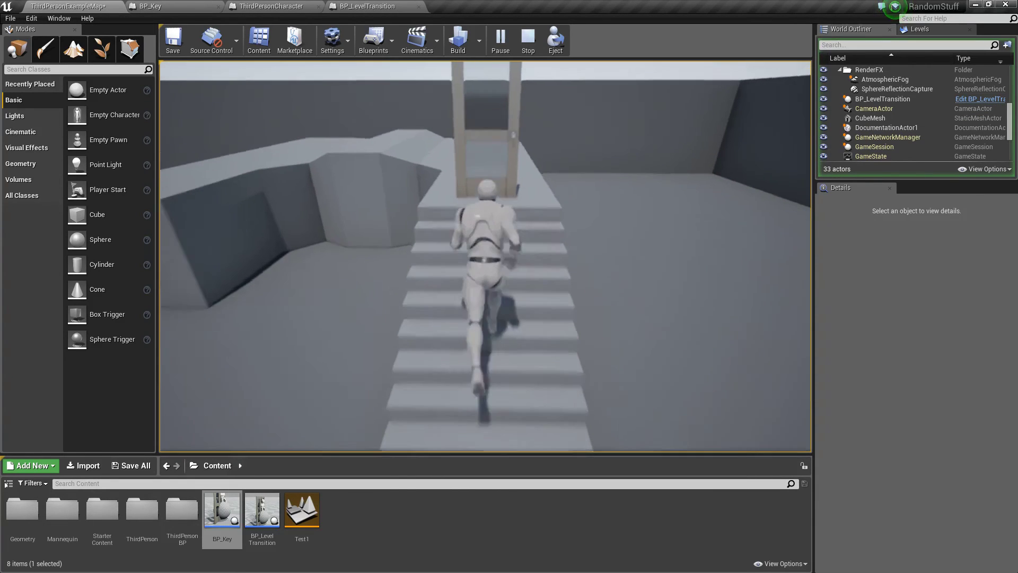
key(e)
key(e)
key(e)
key(e)
key(e)
key(e)
key(e)
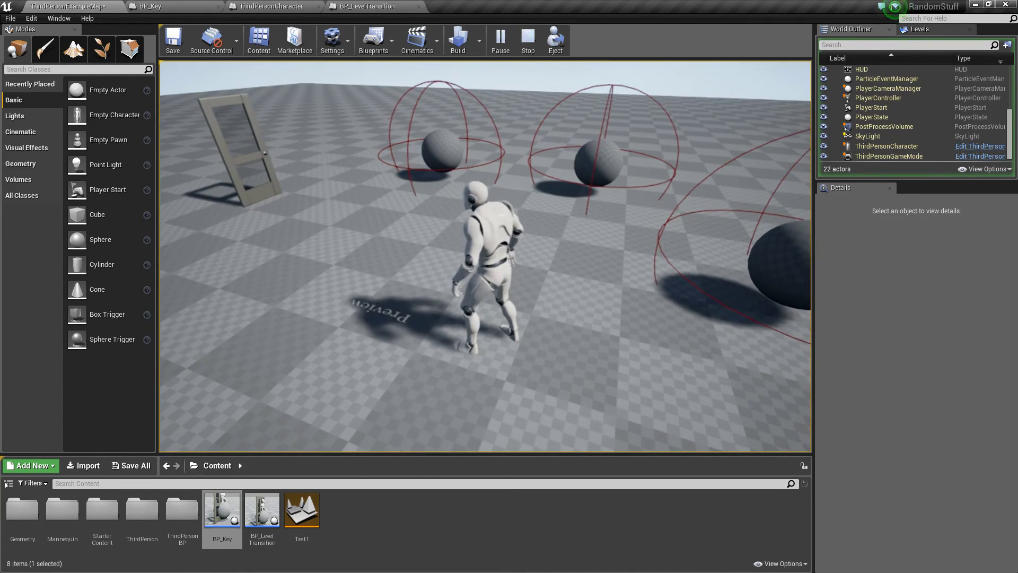
key(Escape)
Save ThirdPersonExampleMap and open the Maps & Modes page of the Project Settings
key(s)
right_drag(427, 209, 554, 212)
right_drag(369, 297, 386, 288)
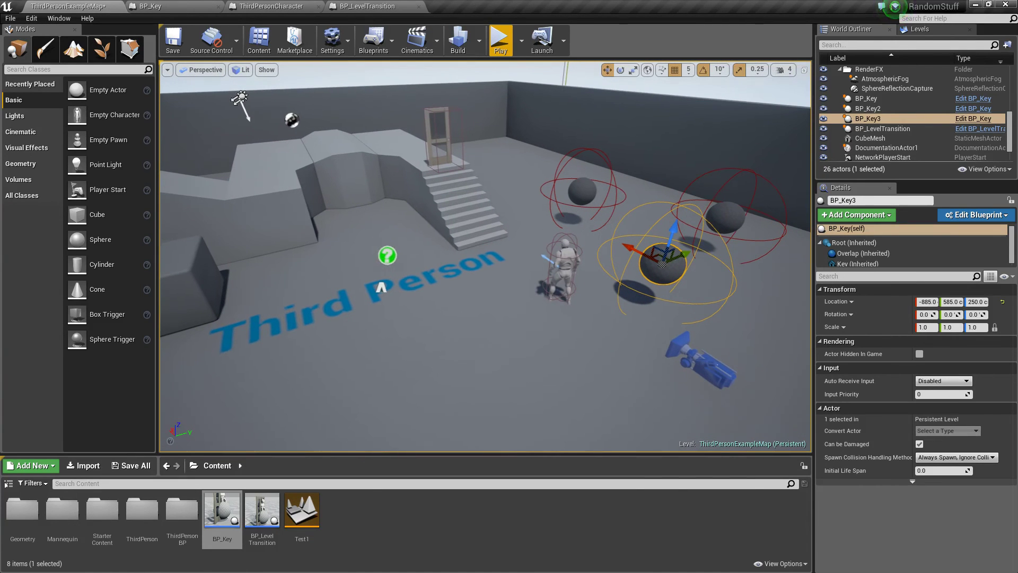
click(168, 38)
click(32, 19)
click(70, 172)
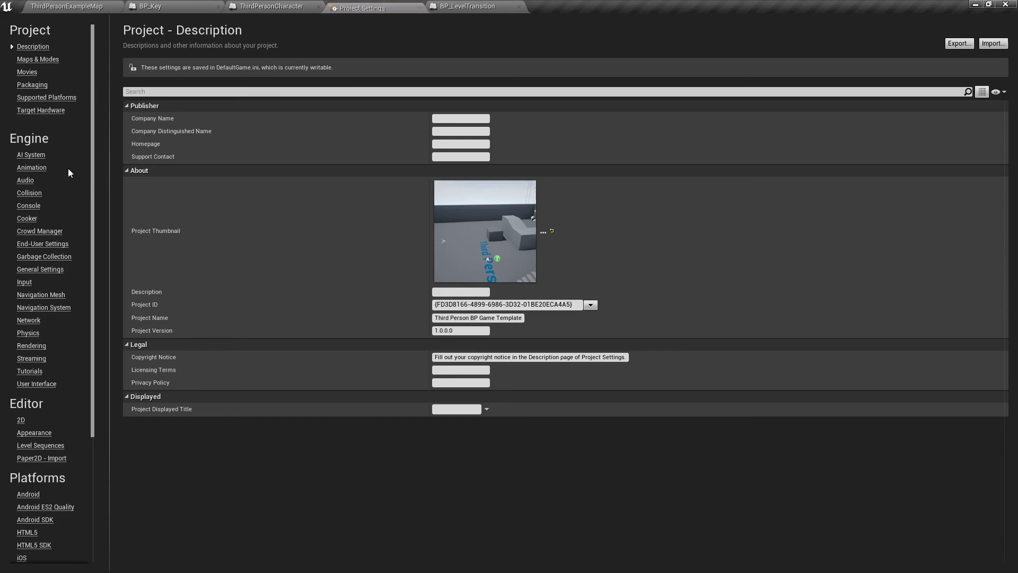
click(44, 63)
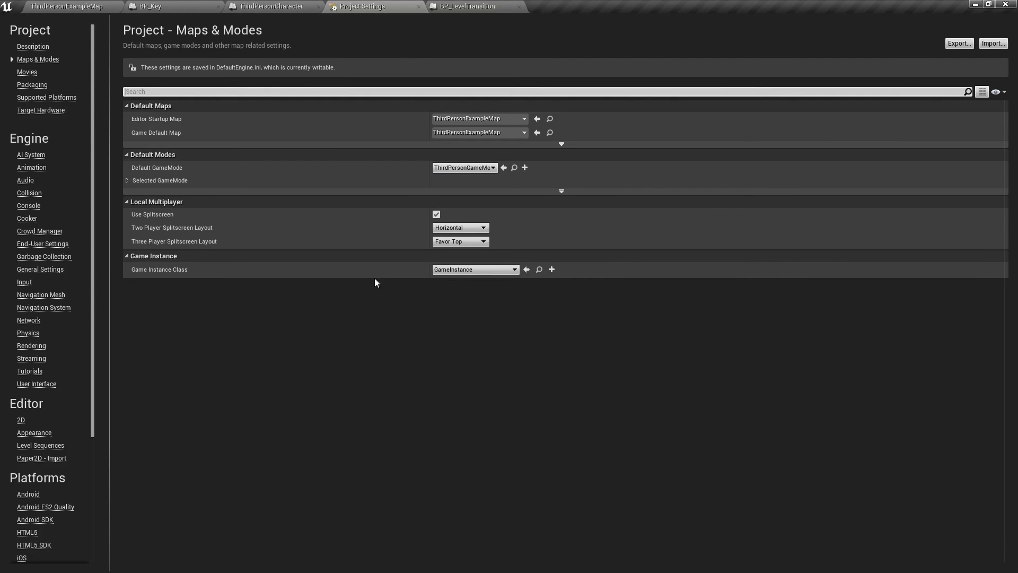
Create a new Game Instance Class blueprint named TestGameInstance in the Content folder
click(552, 269)
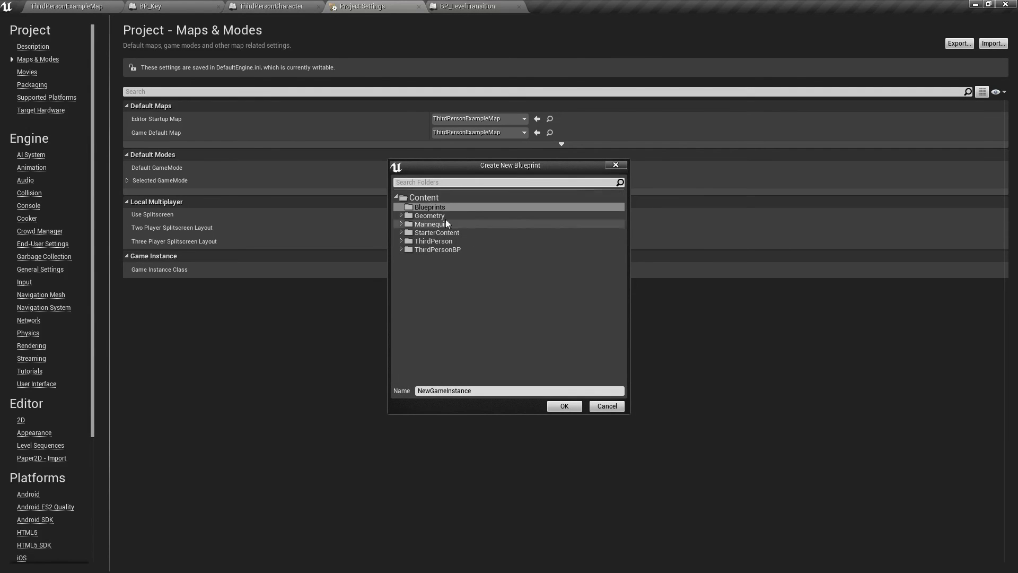
click(424, 198)
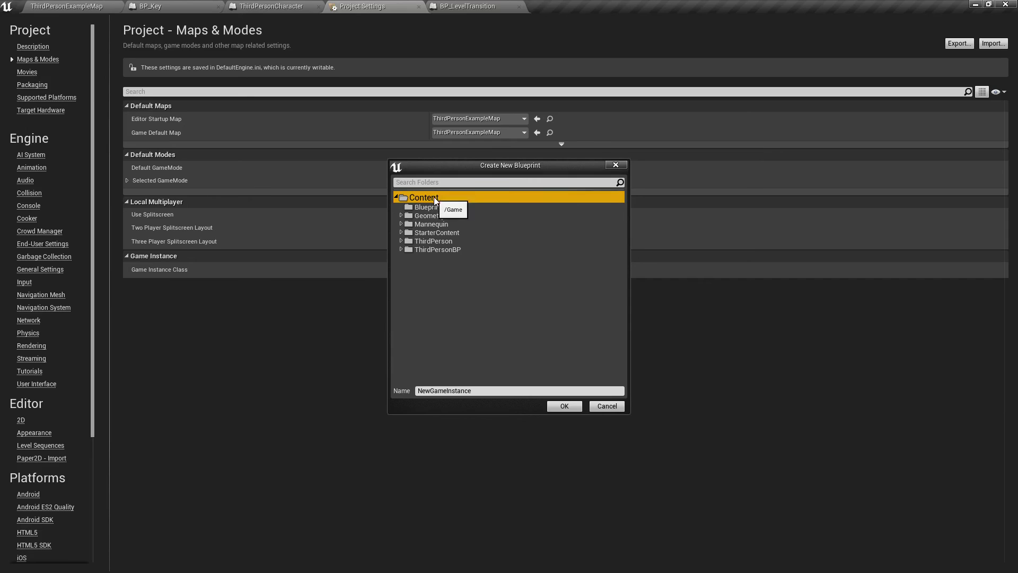
click(489, 397)
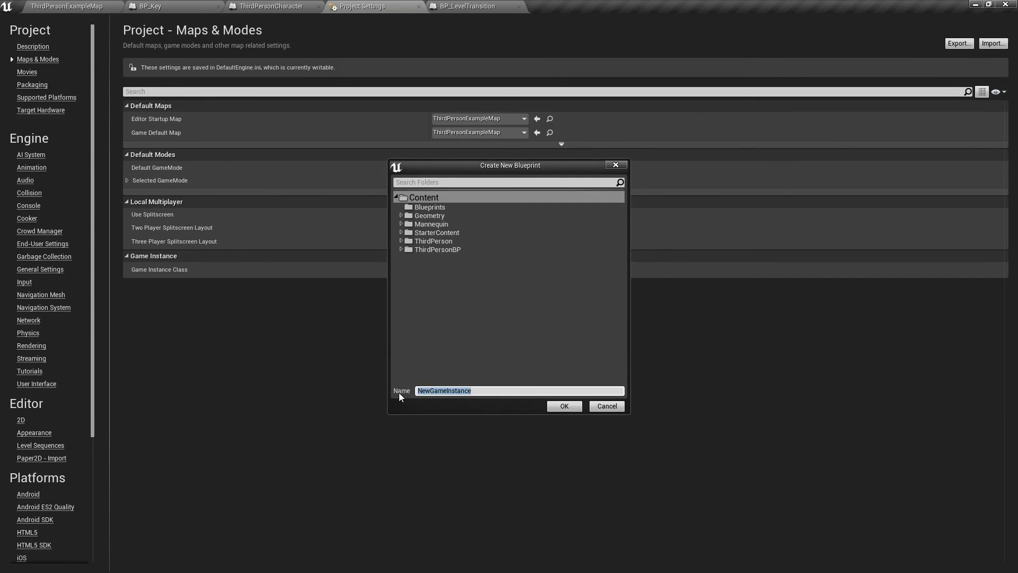
text(My)
text(stGameInstan)
text(ce)
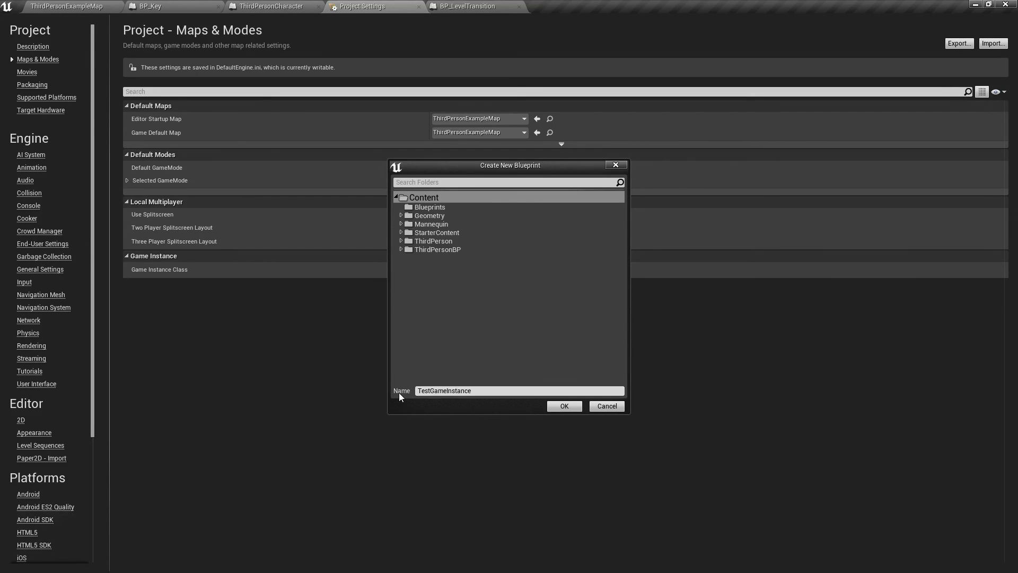
click(564, 406)
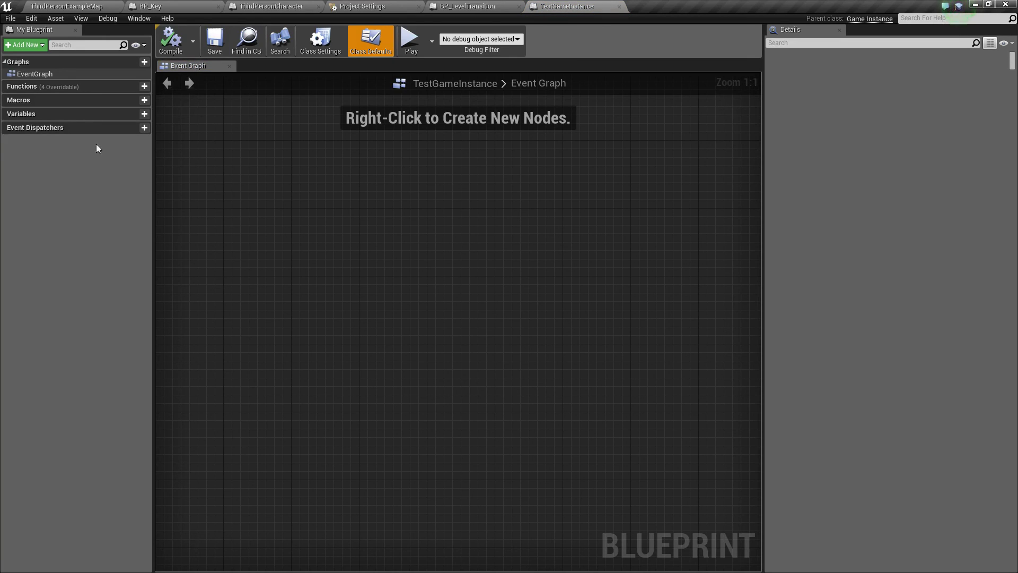
Add an editable Integer variable named PlayerKeys to TestGameInstance and compile the blueprint
mouse_move(142, 120)
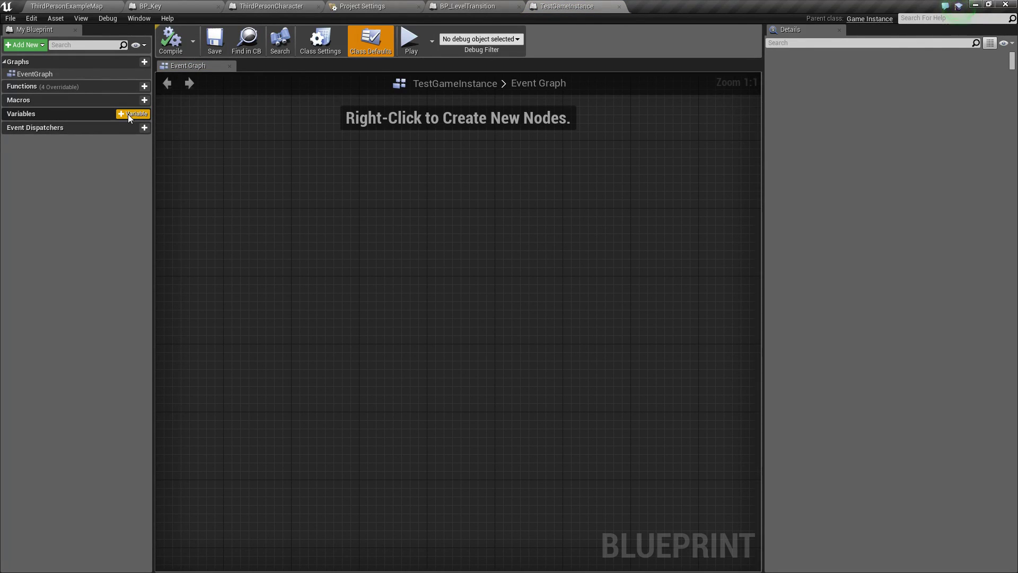
click(128, 114)
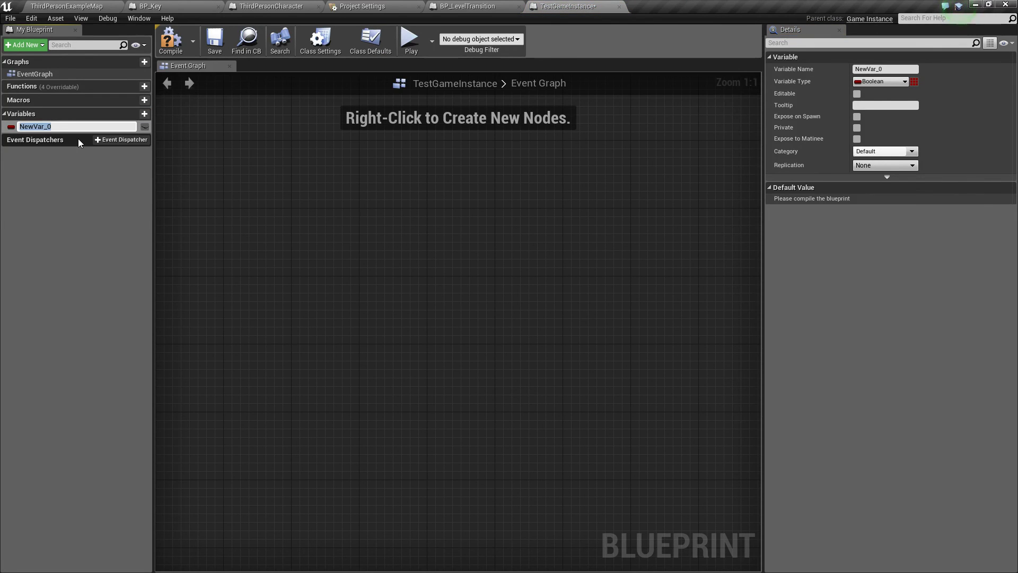
text(PlayerKeys)
key(Return)
click(13, 129)
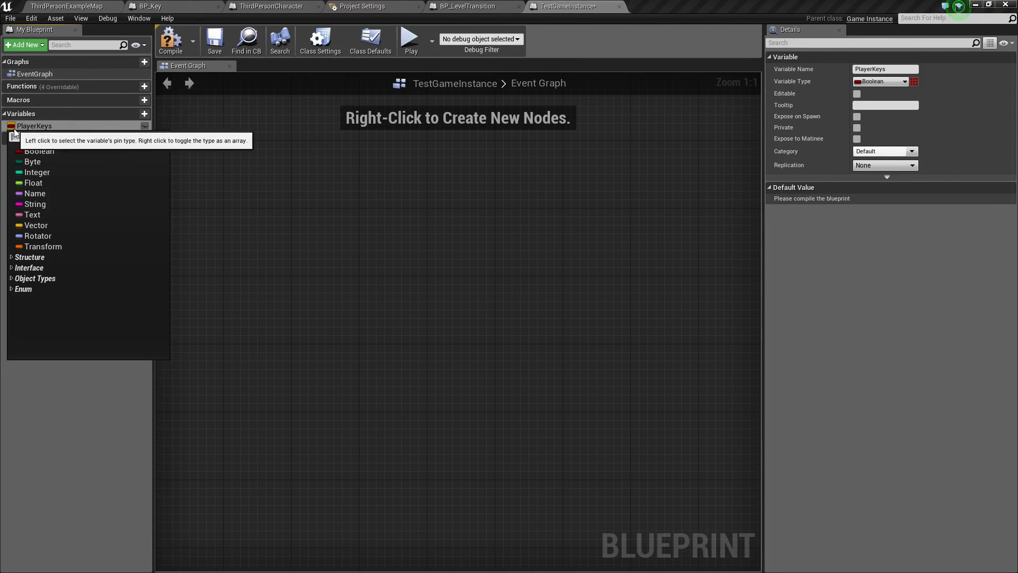
click(35, 172)
click(144, 126)
click(170, 44)
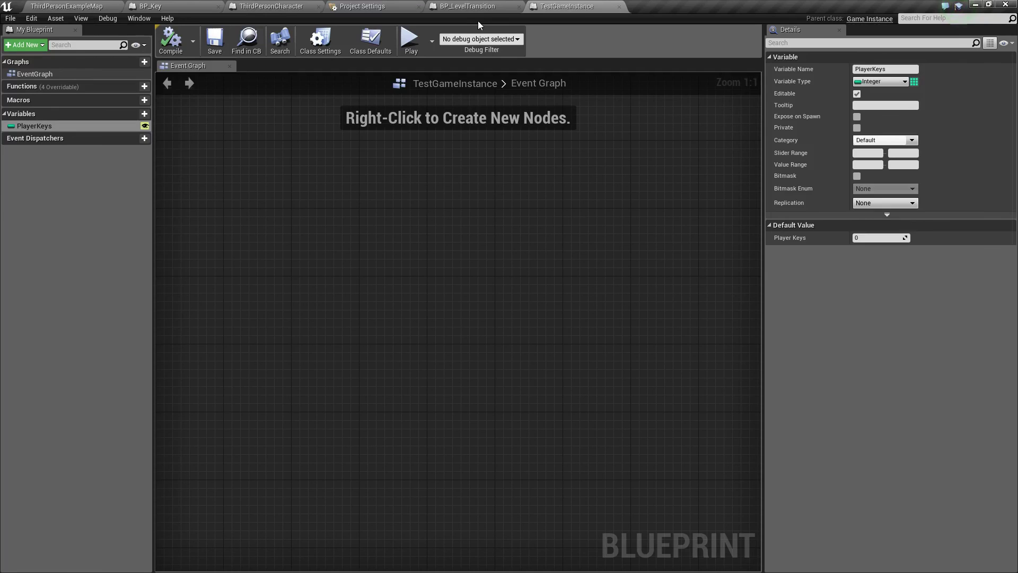
In the BP_LevelTransition event graph, move the Open Level and Level Name nodes farther right of the SET Number Of Keys node
click(478, 8)
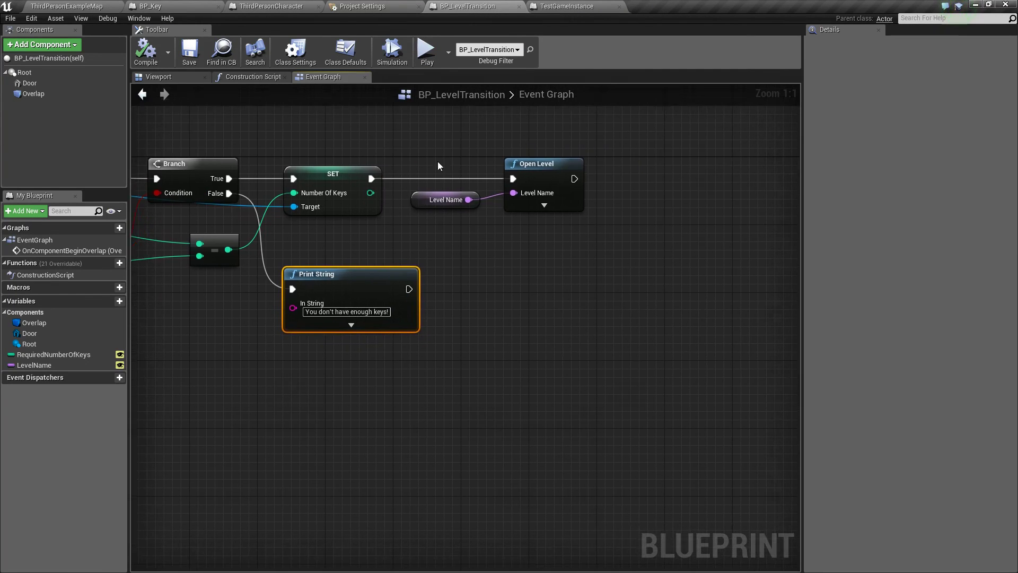
scroll(413, 173, down, 1)
drag(527, 154, 364, 275)
drag(469, 207, 689, 207)
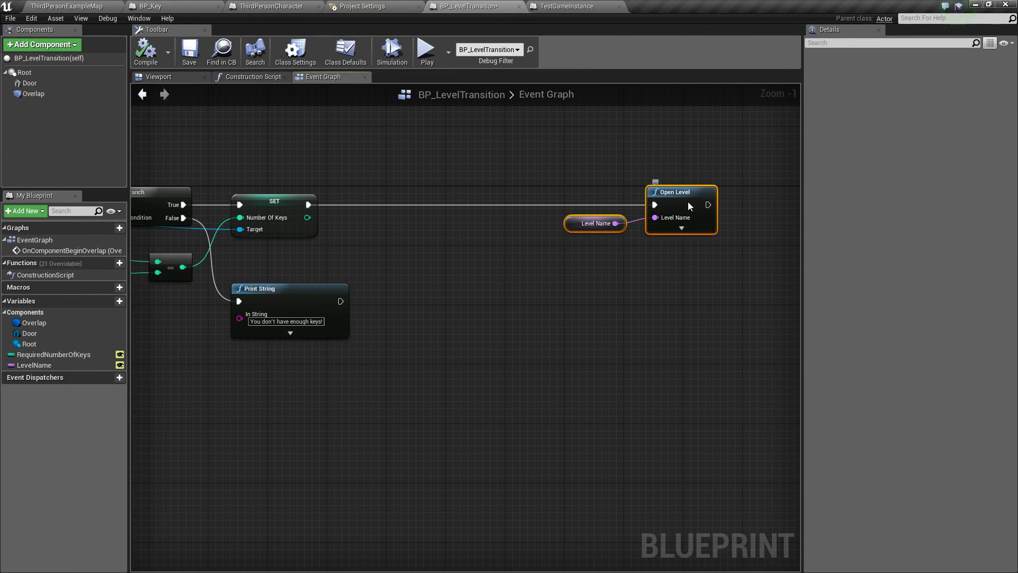
click(616, 252)
Insert a Cast To TestGameInstance node between the SET Number Of Keys and Open Level nodes
scroll(556, 261, up, 1)
drag(342, 217, 419, 218)
text(cast to)
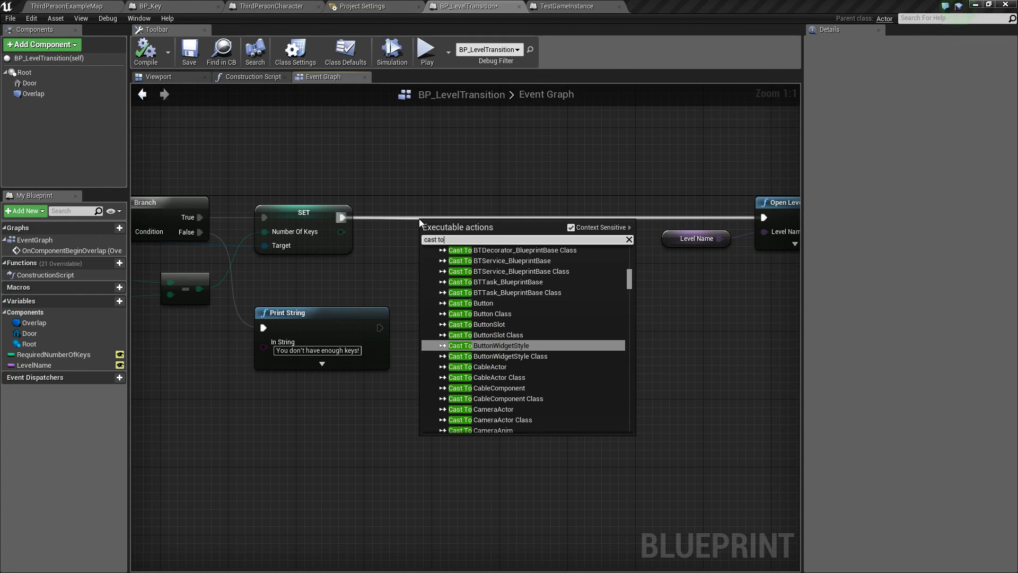
text( Test)
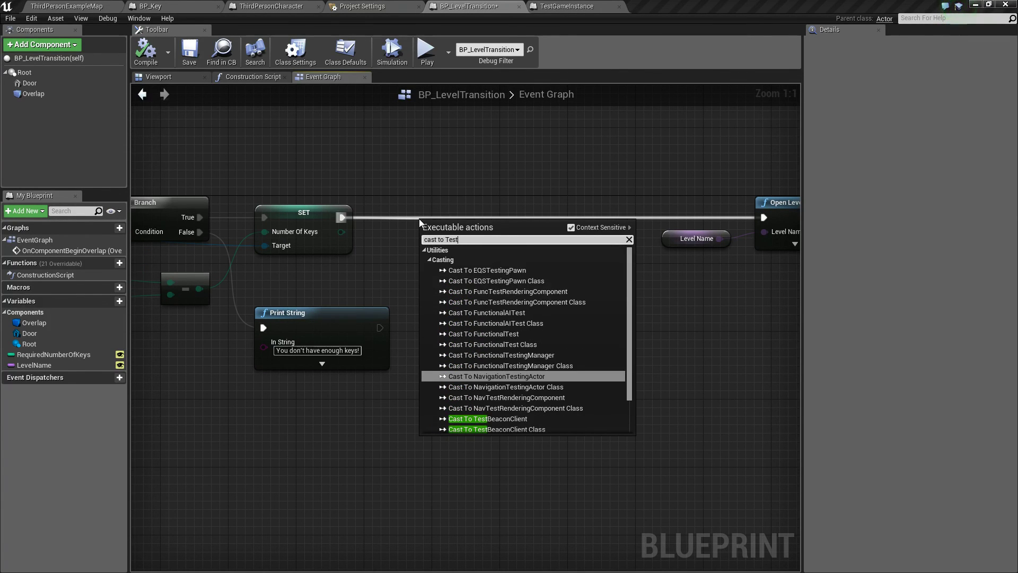
text(GameInstance)
key(Return)
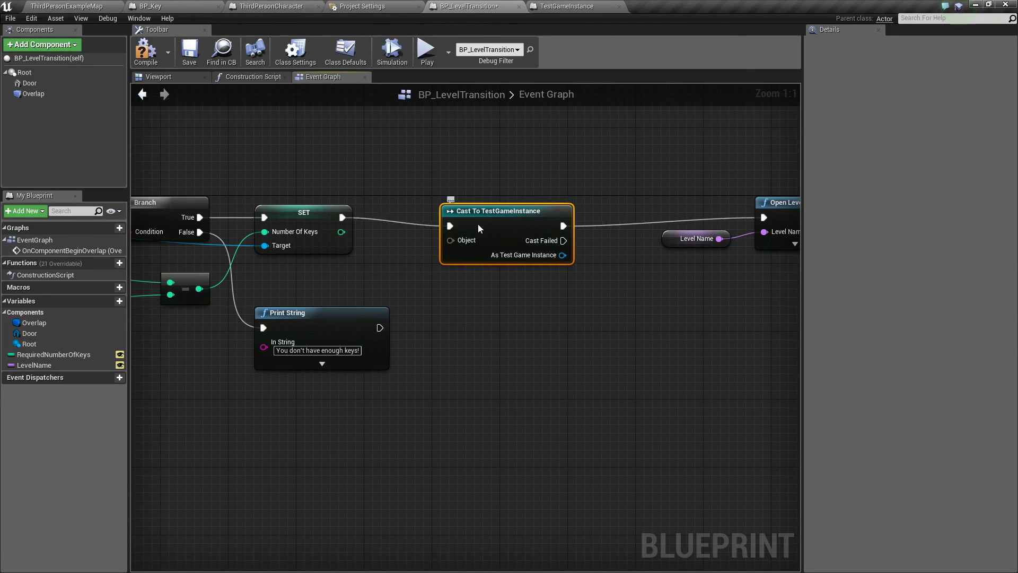
Add a Get Game Instance node wired to the Cast To TestGameInstance Object input, and move the Print String node lower
drag(479, 228, 479, 220)
right_drag(433, 288, 447, 243)
drag(370, 267, 379, 317)
drag(465, 186, 422, 228)
text(get game ins)
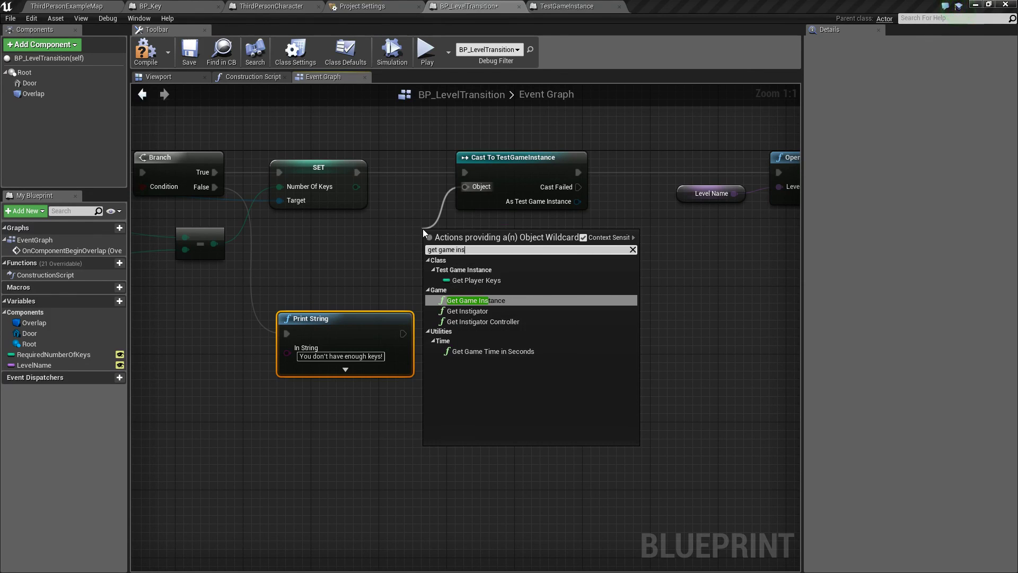
key(Return)
drag(440, 245, 382, 244)
Shift the Level Name and Open Level nodes farther right to free space after the Cast To TestGameInstance node
right_drag(435, 261, 261, 290)
drag(623, 169, 528, 218)
drag(624, 187, 759, 187)
click(533, 297)
right_drag(533, 298, 570, 268)
Add a Set Player Keys node from the As Test Game Instance output and connect the cast's execution to it
drag(441, 201, 485, 202)
text(set playe)
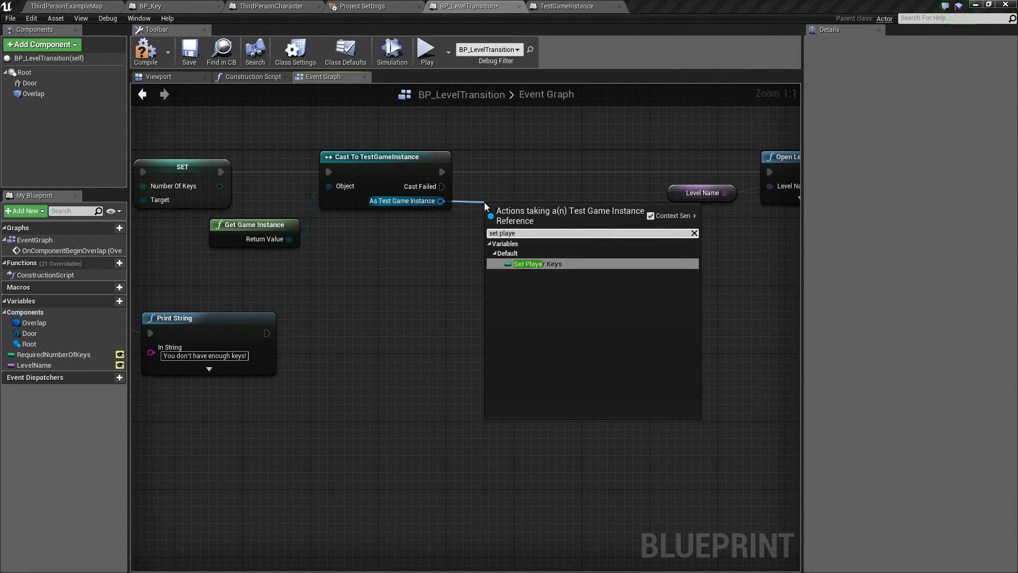
key(Return)
drag(514, 202, 523, 176)
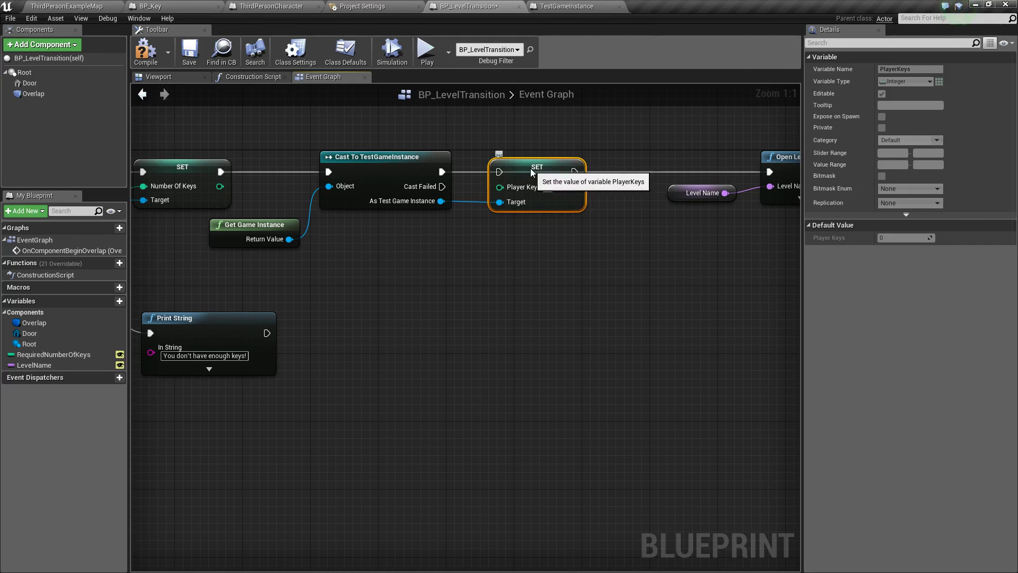
drag(442, 172, 507, 173)
Wire the SET Number Of Keys output into Player Keys, and connect the SET Player Keys execution to Open Level
right_drag(384, 246, 462, 223)
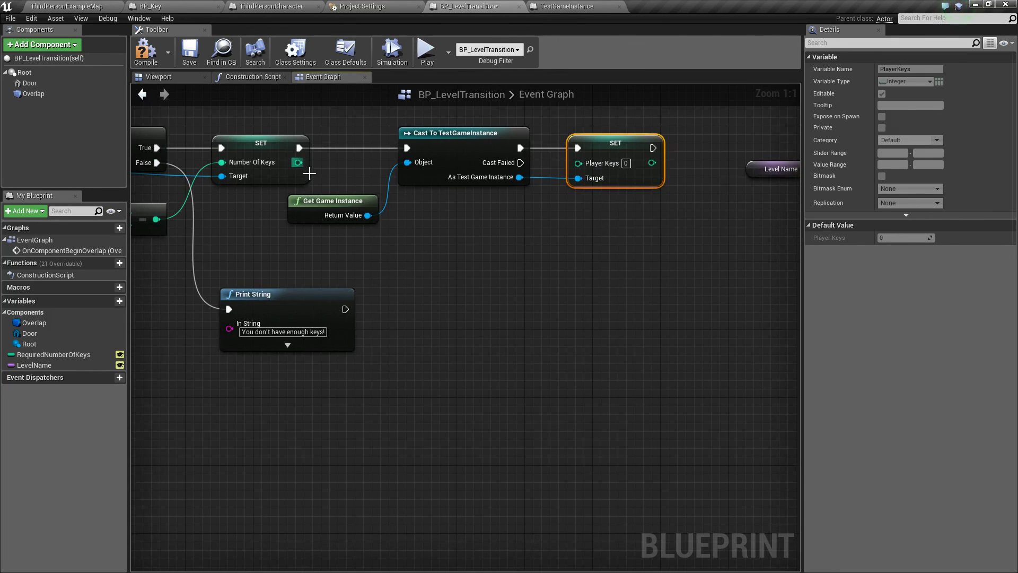
drag(298, 162, 594, 171)
right_drag(653, 155, 466, 201)
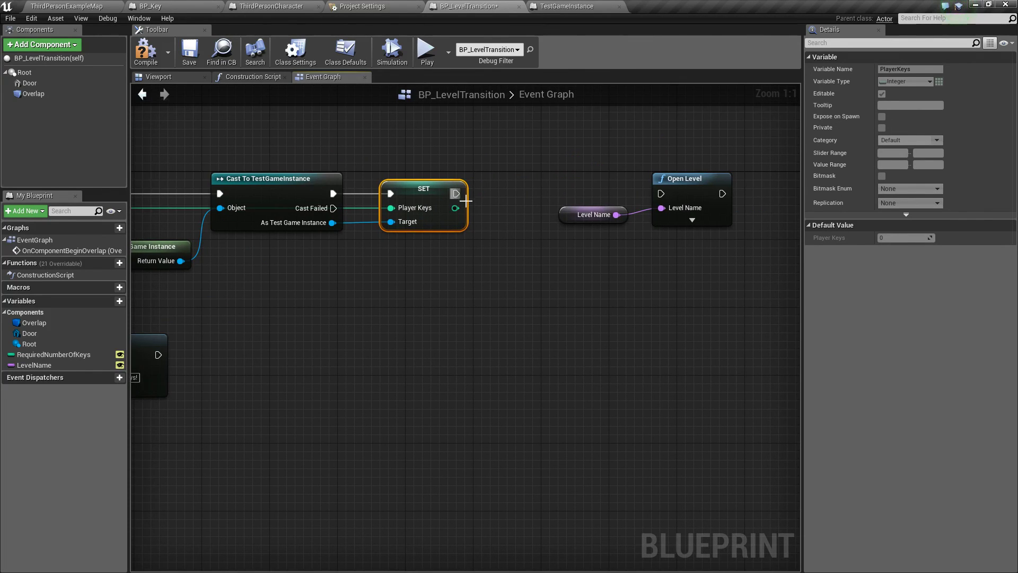
drag(466, 200, 661, 194)
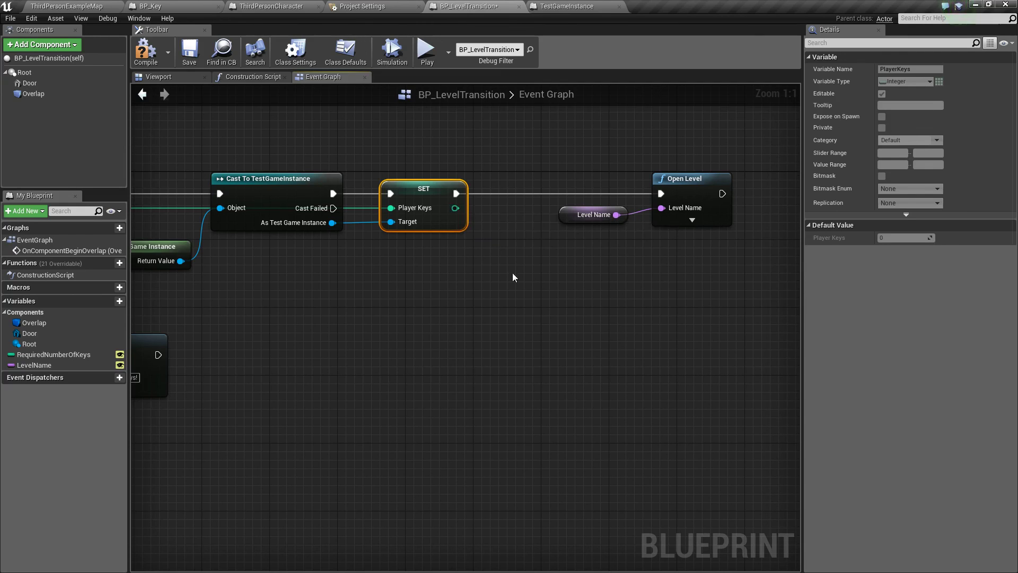
Move the Level Name and Open Level nodes closer to SET Player Keys, then compile and save BP_LevelTransition
right_drag(513, 277, 459, 278)
drag(638, 149, 557, 222)
drag(652, 182, 597, 182)
click(502, 177)
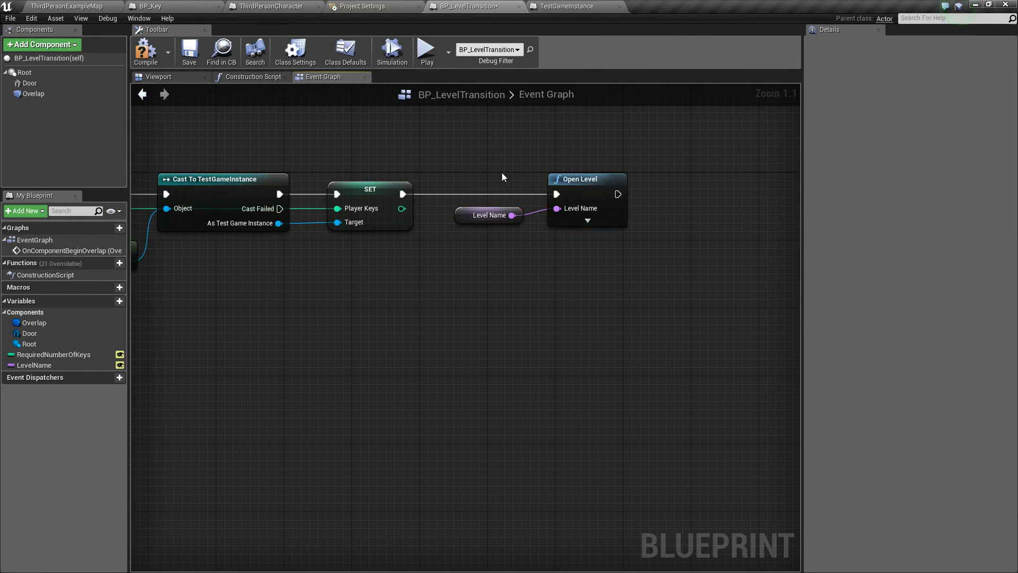
right_drag(503, 177, 569, 183)
click(146, 51)
click(190, 51)
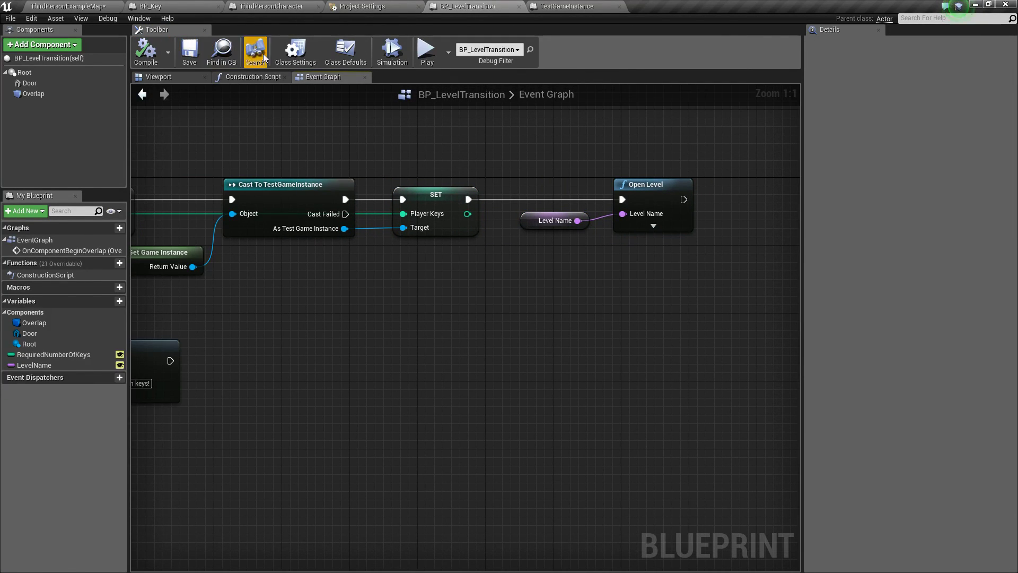
In the ThirdPersonCharacter event graph, add an Event BeginPlay node in the empty area above the Gamepad input group
click(266, 12)
right_drag(320, 198, 402, 336)
scroll(407, 313, down, 4)
right_drag(404, 186, 393, 414)
right_drag(417, 187, 404, 358)
right_drag(388, 169, 392, 288)
scroll(391, 288, up, 5)
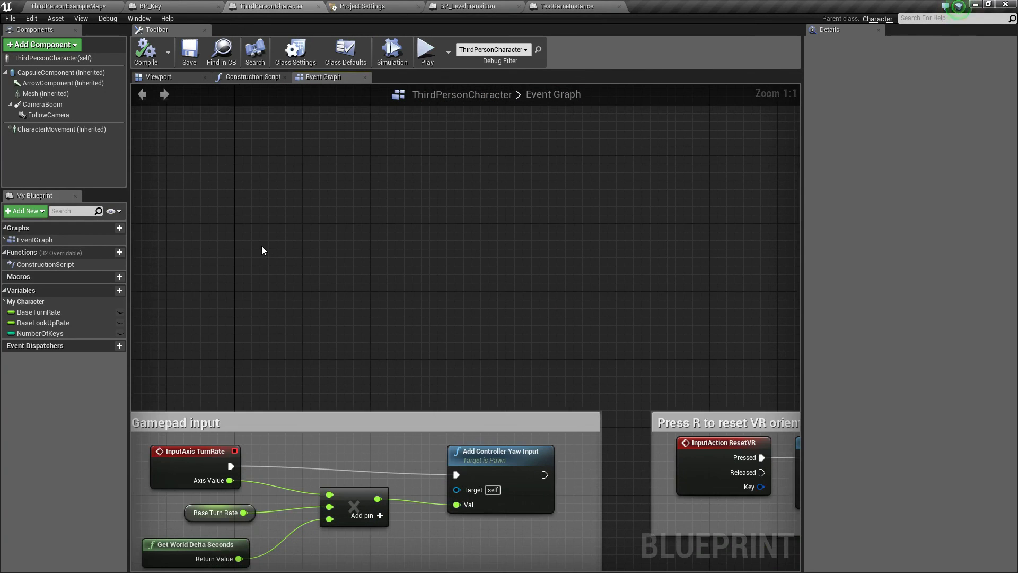
right_click(262, 246)
text(event begin)
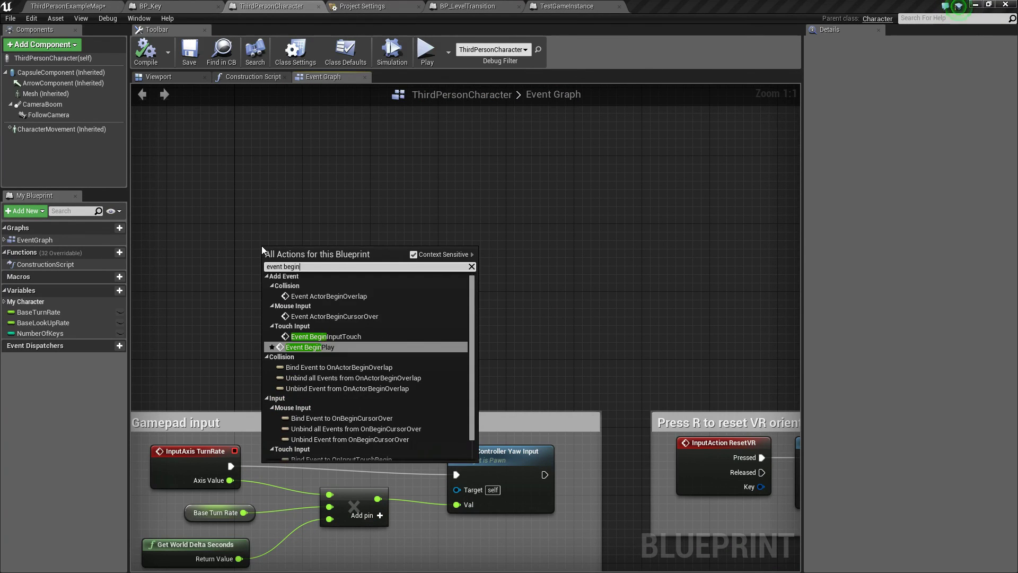
key(Return)
Add a Cast To TestGameInstance node connected to Event BeginPlay
drag(276, 249, 371, 217)
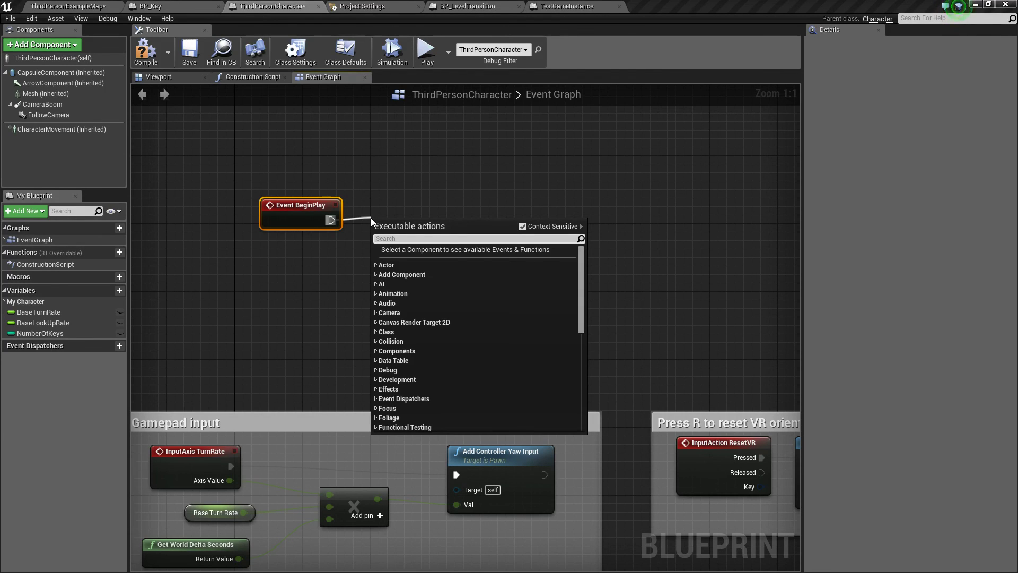
text(cast to ga)
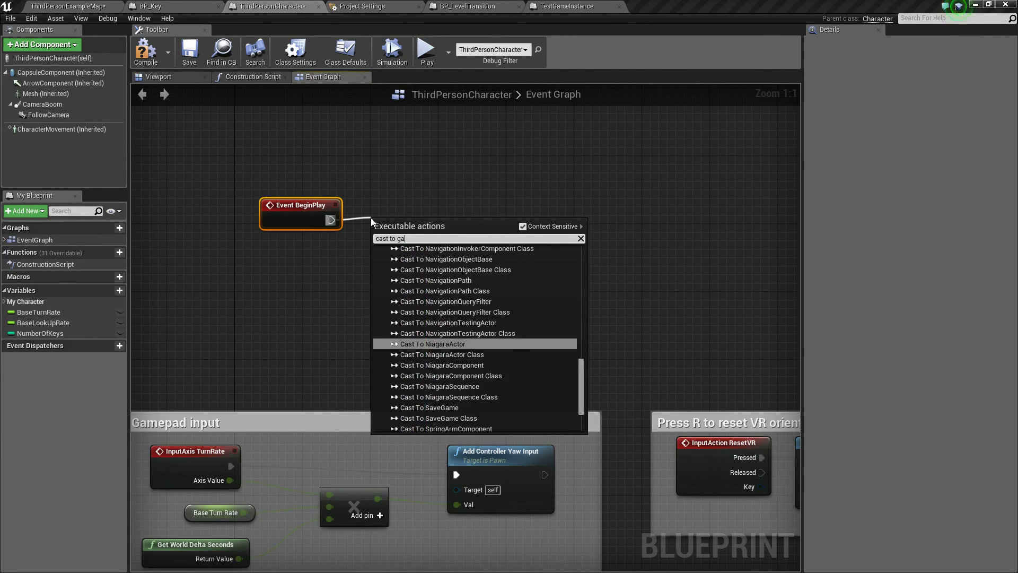
key(BackSpace)
key(BackSpace)
text(test g)
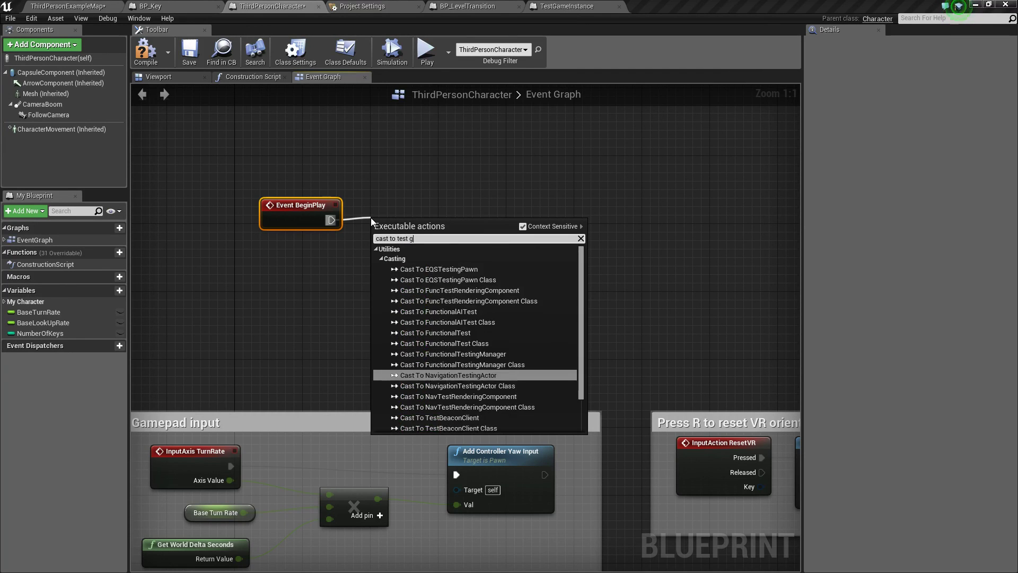
text(ame)
key(Return)
drag(433, 246, 455, 223)
Feed the cast's Object input from a new Get Game Instance node and line the nodes up with Event BeginPlay
drag(416, 250, 369, 259)
text(ge)
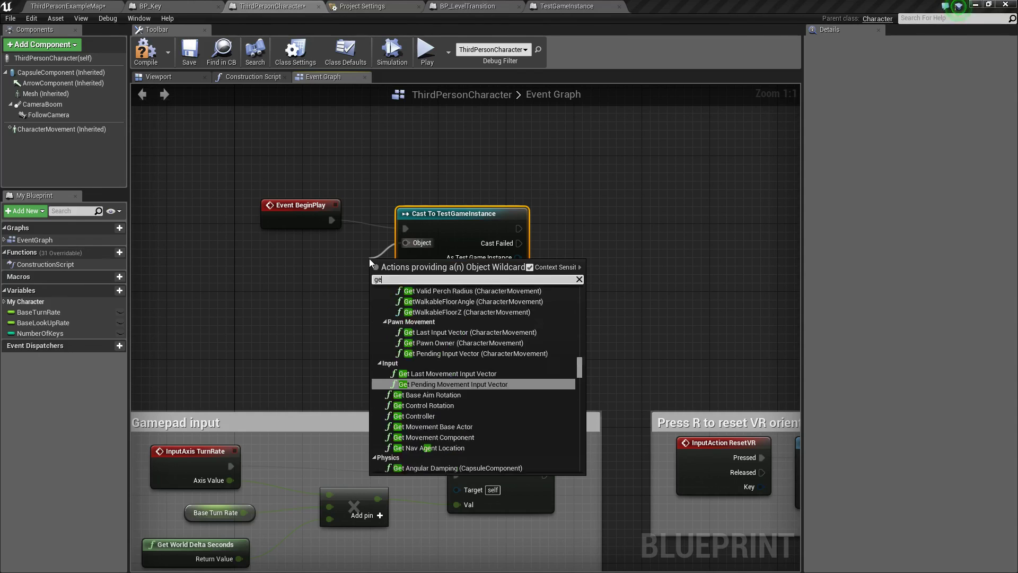
text(t game instance)
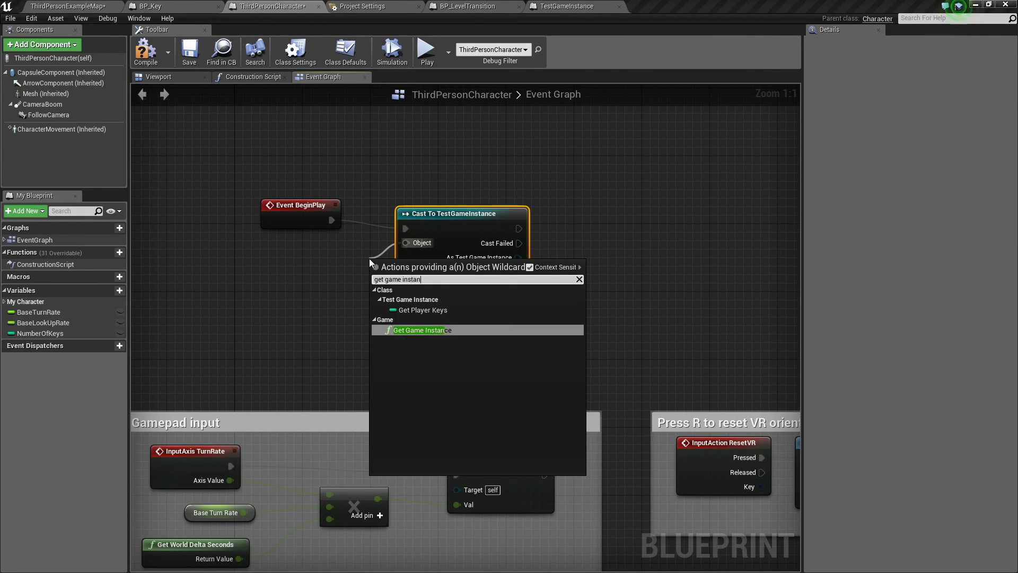
key(Return)
drag(380, 272, 313, 267)
drag(429, 237, 428, 220)
right_drag(456, 266, 363, 303)
drag(355, 244, 354, 253)
Add a Get Player Keys node from the As Test Game Instance output in ThirdPersonCharacter
drag(422, 287, 463, 295)
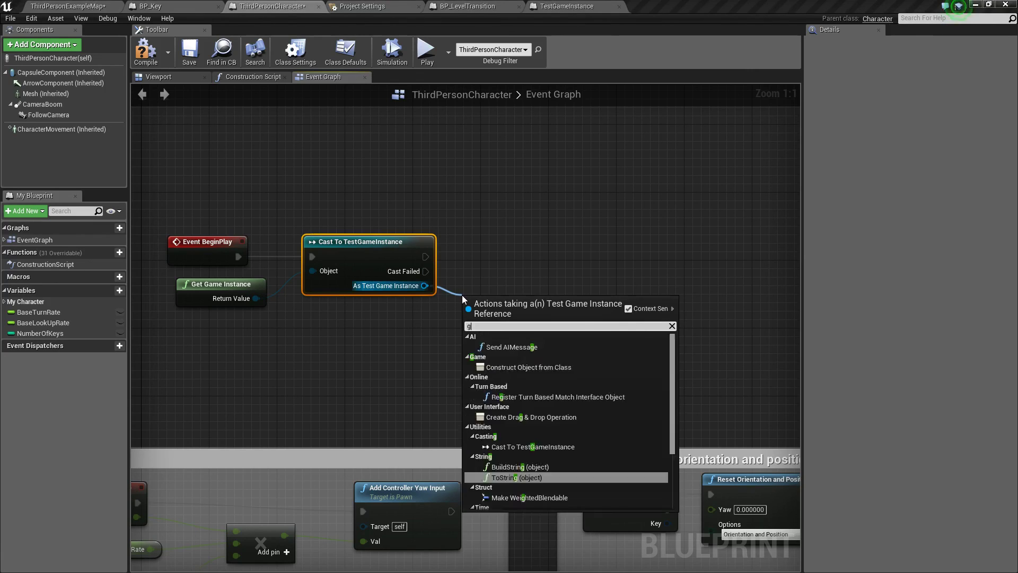
text(get player)
key(Return)
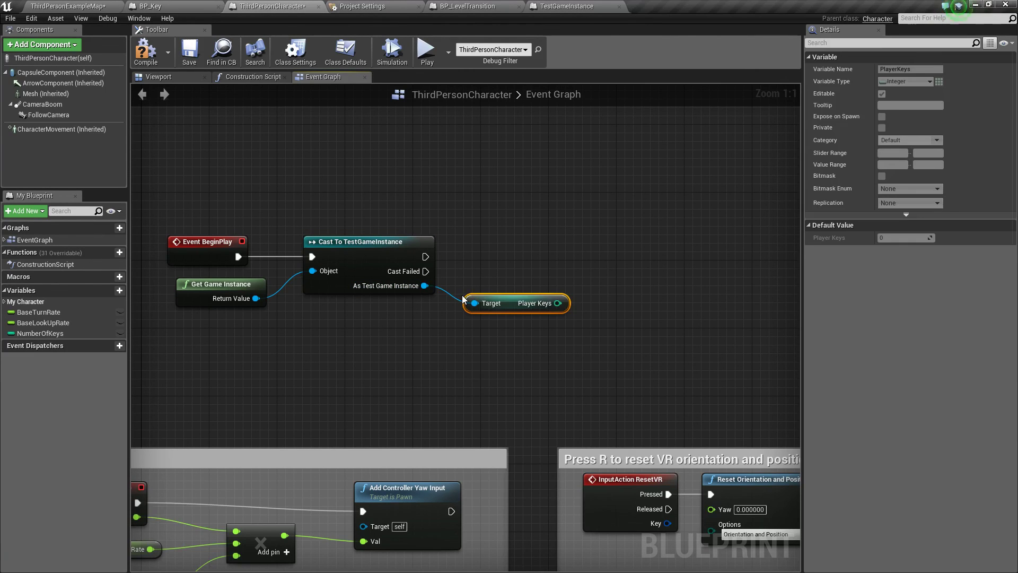
right_drag(551, 290, 459, 281)
Set Number Of Keys from the Player Keys value, run it from the cast's execution output, and compile and save ThirdPersonCharacter
drag(467, 289, 517, 266)
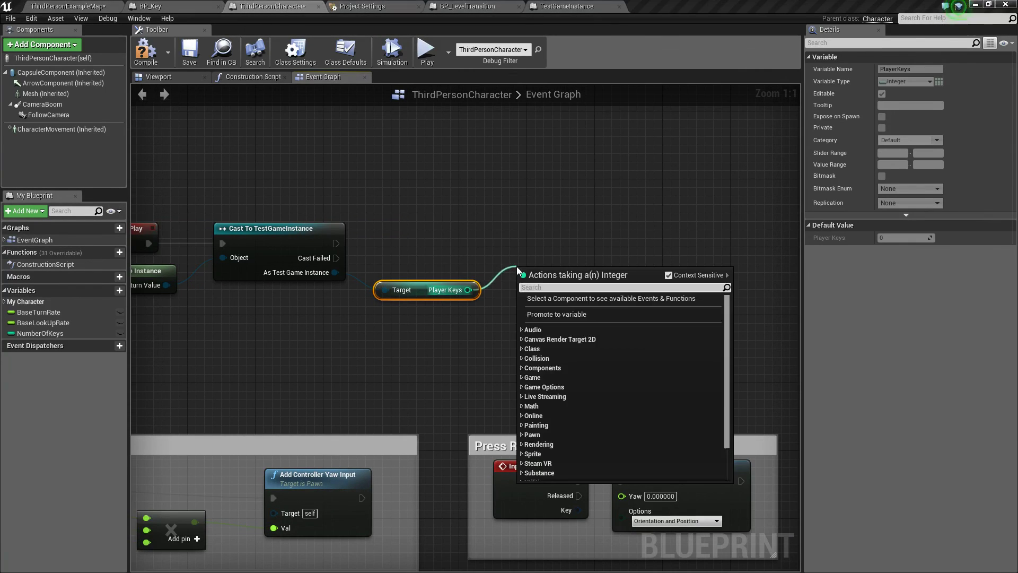
text(set numbe)
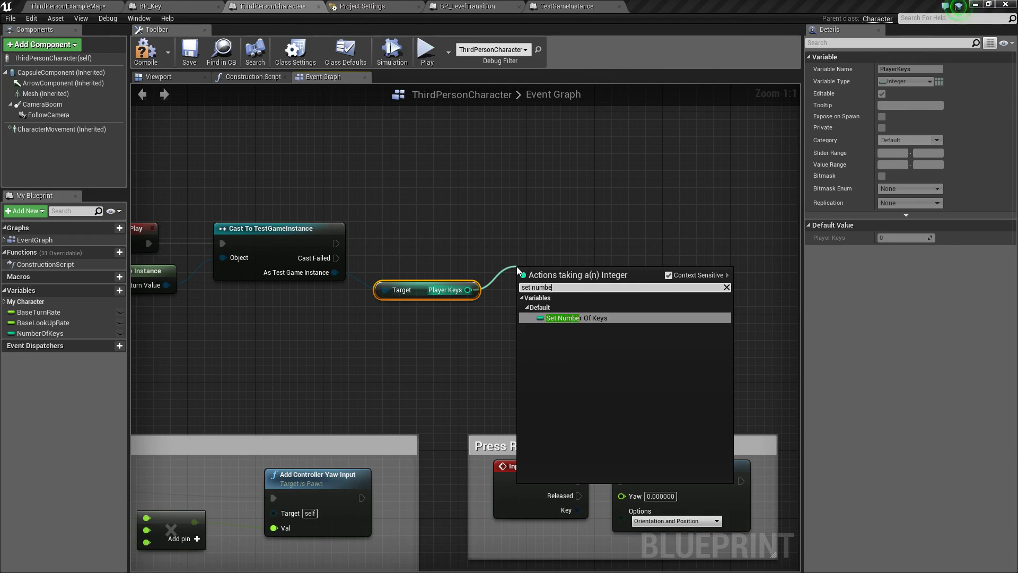
key(Return)
drag(335, 244, 559, 238)
drag(424, 295, 396, 297)
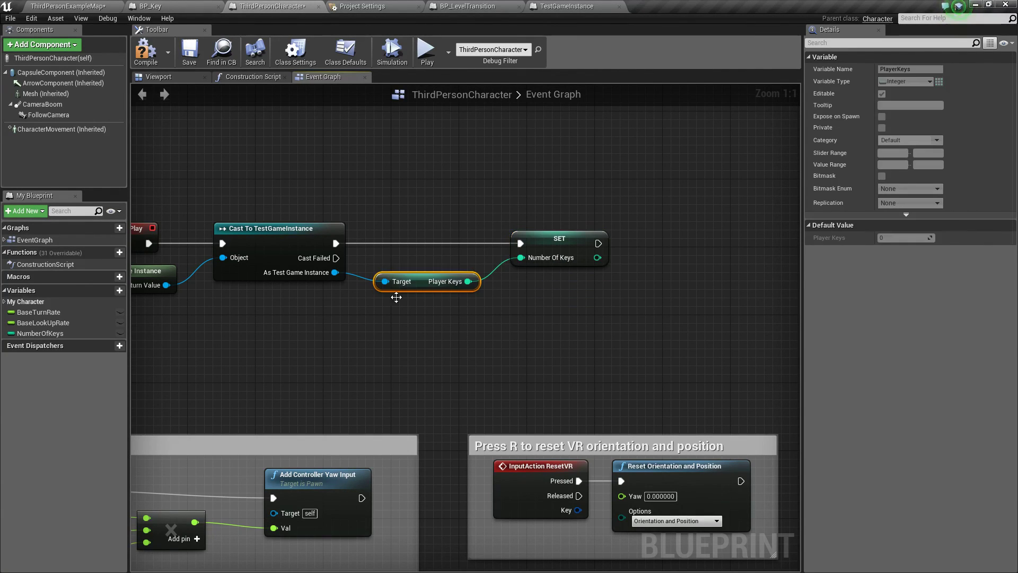
click(144, 57)
click(190, 53)
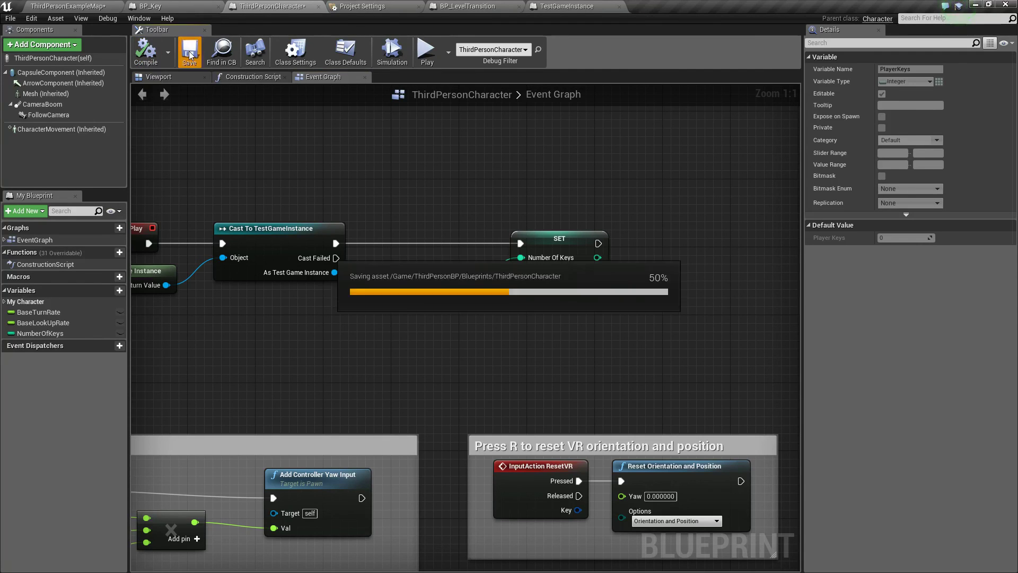
Run the game preview, print the collected key count, and walk the character through the level transition door
click(427, 53)
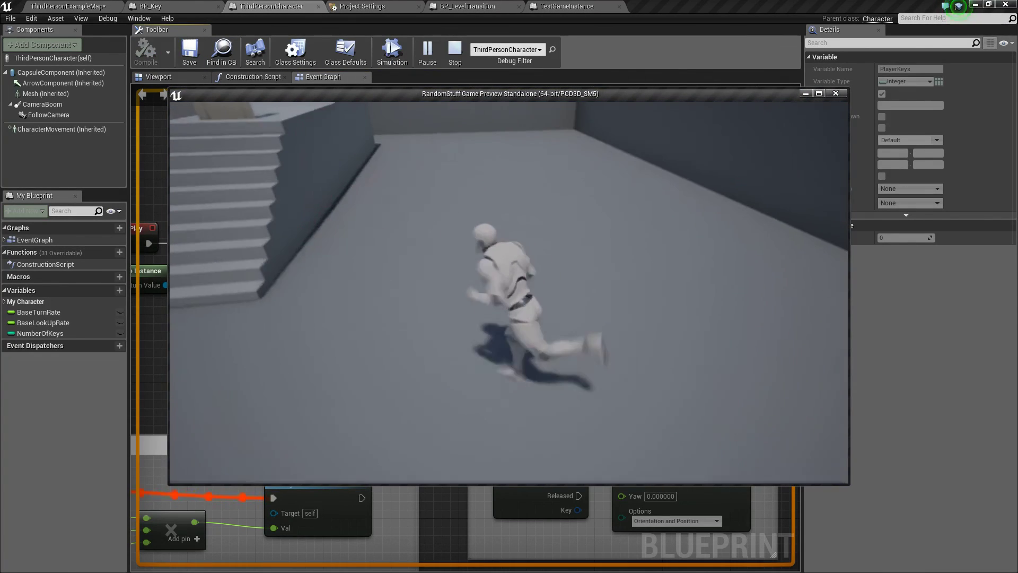
key(e)
key(e)
key(e)
key(e)
key(e)
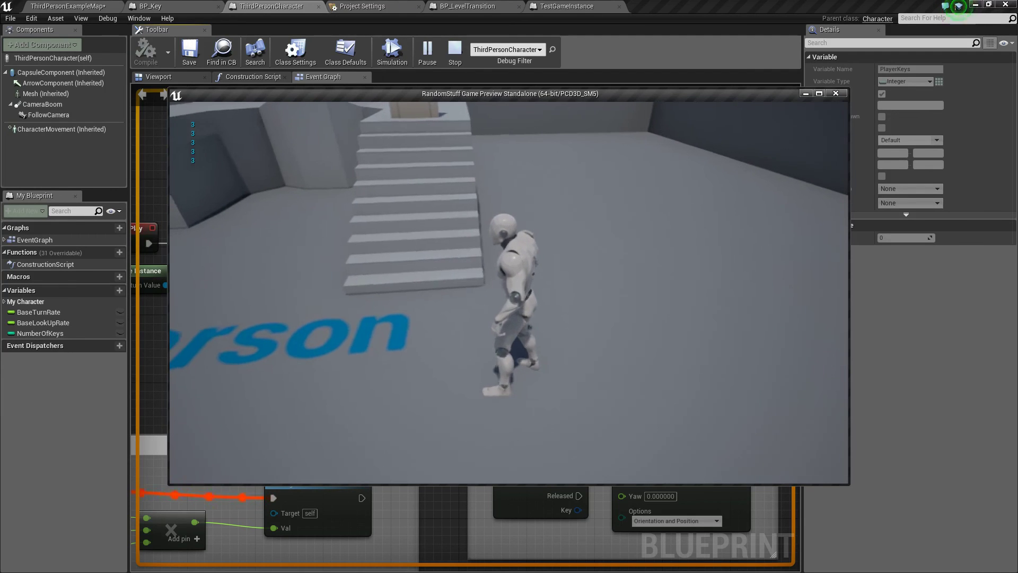
key(w)
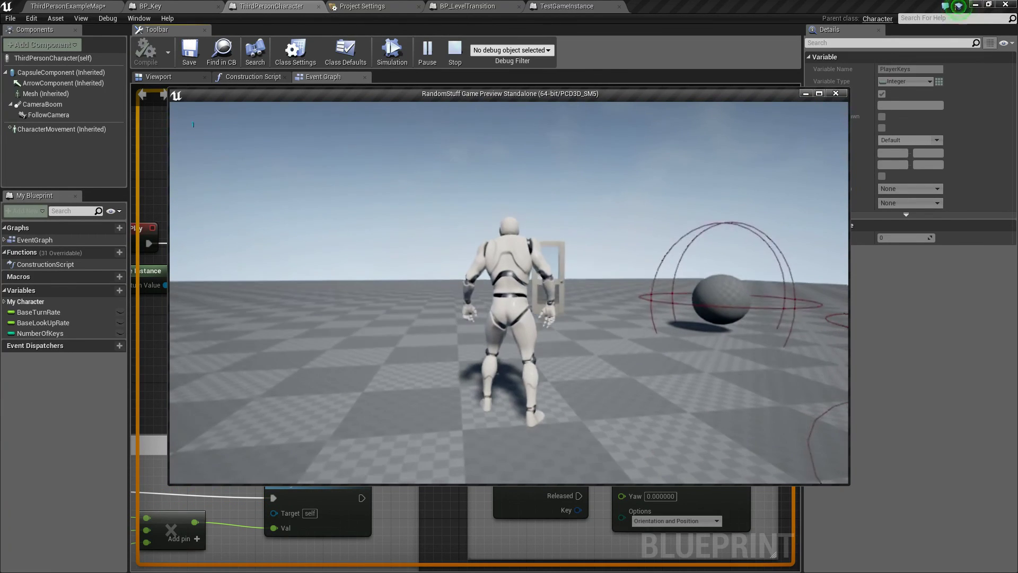
Print the carried-over key count repeatedly in the second level, then end the game preview
key(e)
key(e)
key(e)
key(e)
key(e)
key(e)
key(e)
key(e)
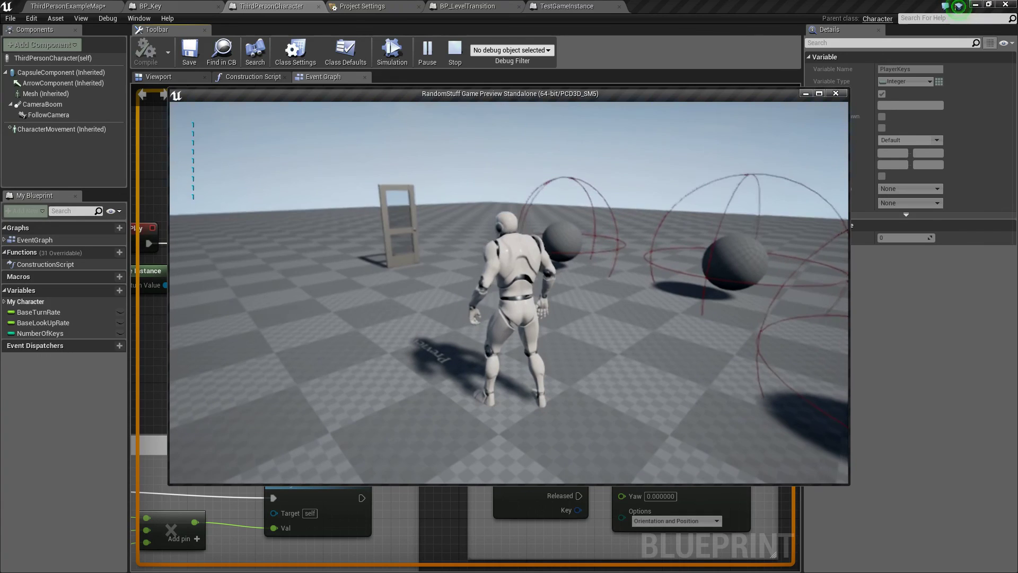
key(w)
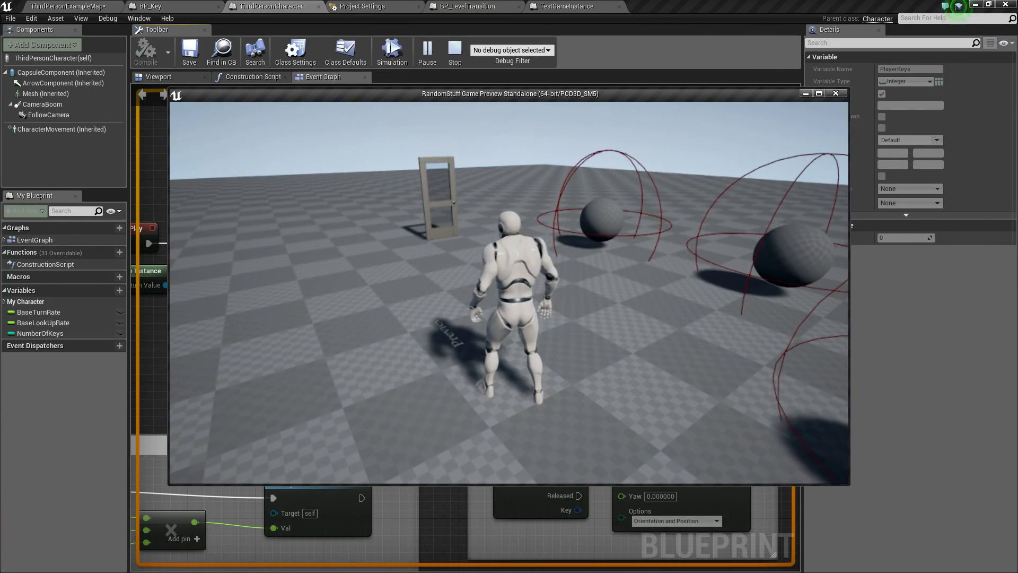
key(Escape)
Switch to the ThirdPersonExampleMap level and save it
right_drag(246, 184, 284, 196)
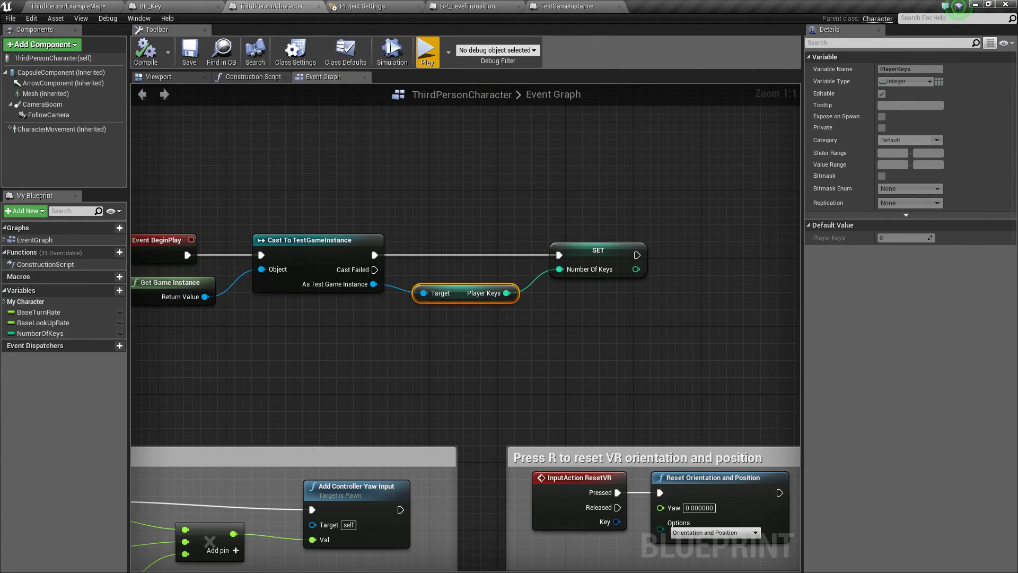
click(68, 6)
click(172, 42)
right_drag(488, 297, 535, 269)
right_drag(366, 268, 411, 255)
key(a)
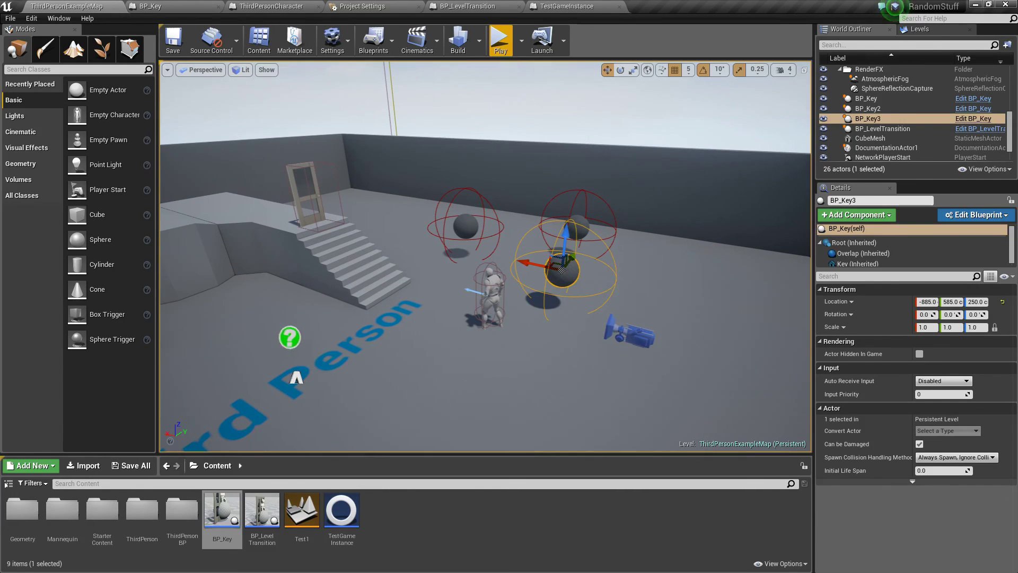